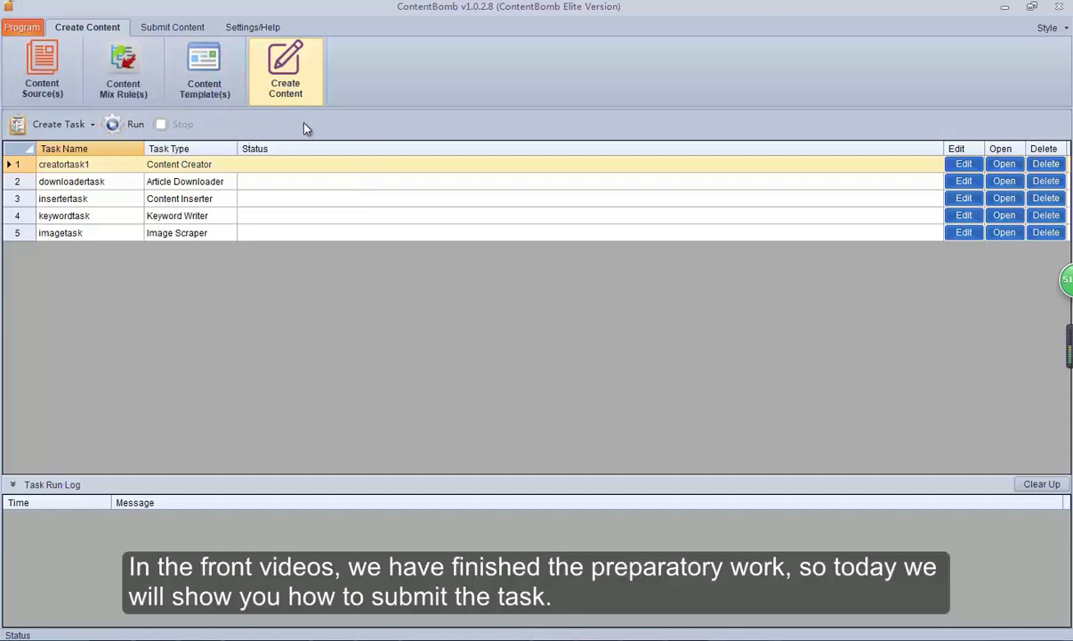
- Switch to the Submit Content tab to show the Manage Blog Account(s) form
left_click(159, 26)
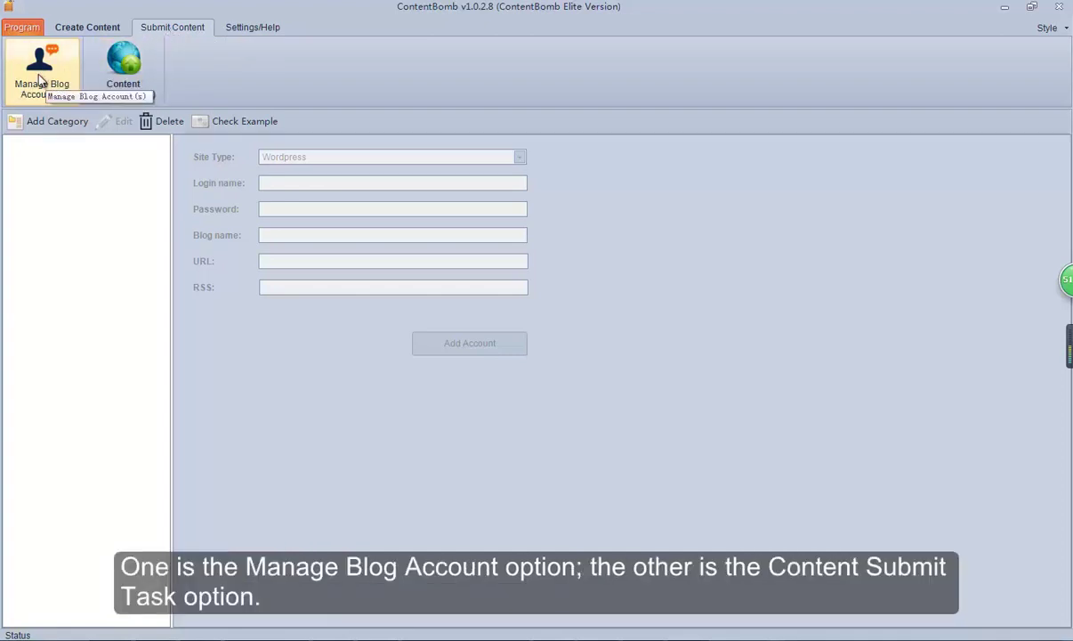
left_click(131, 89)
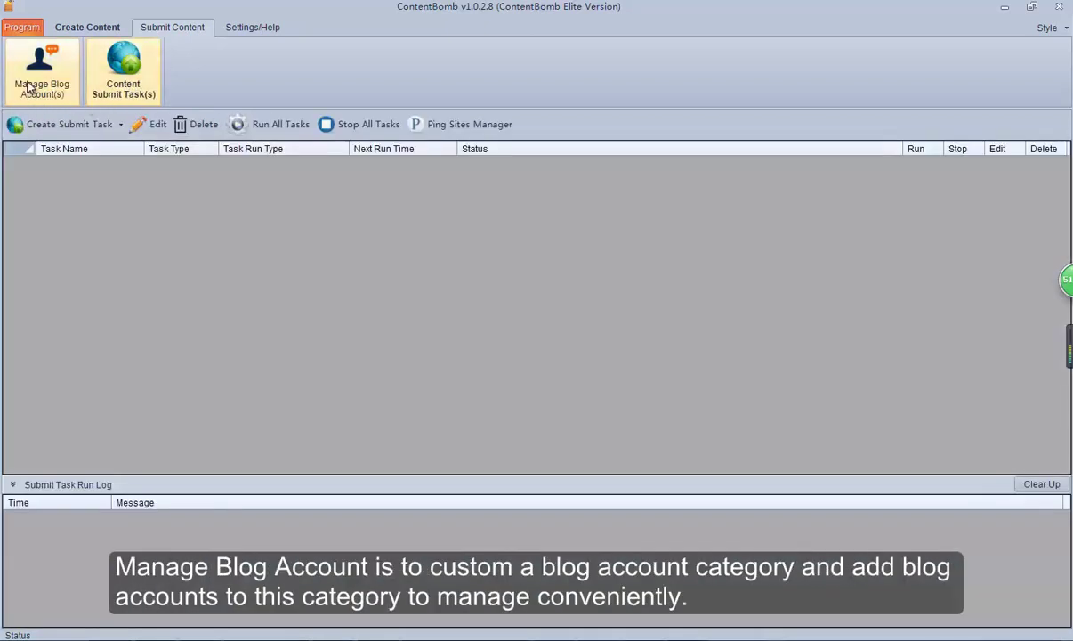
left_click(30, 82)
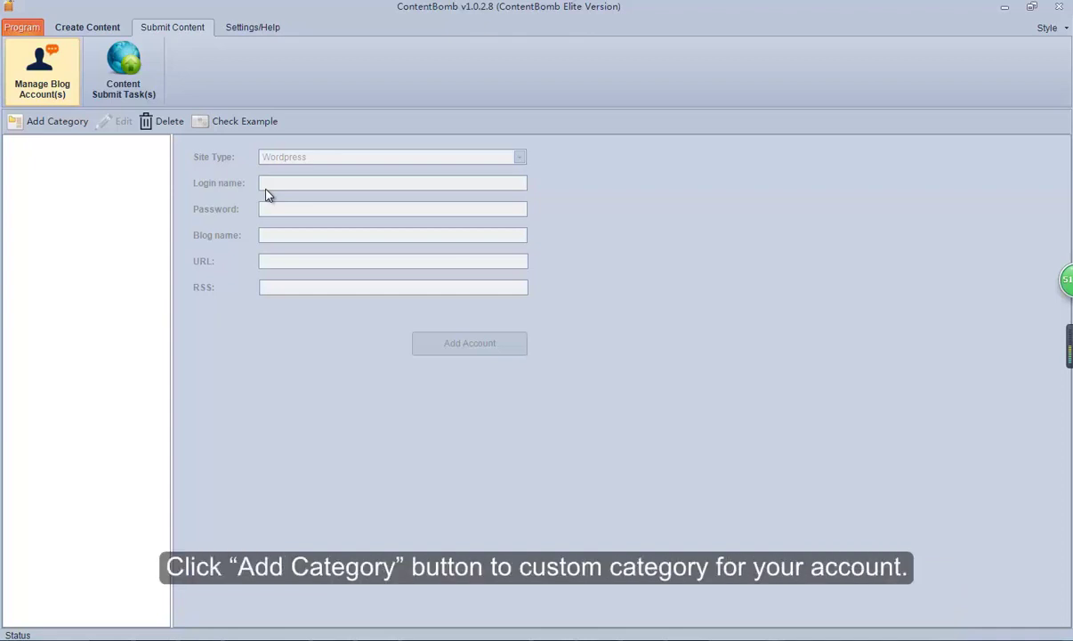
- Add and save two account categories named 'Wordpress' and 'Blogger'
left_click(59, 129)
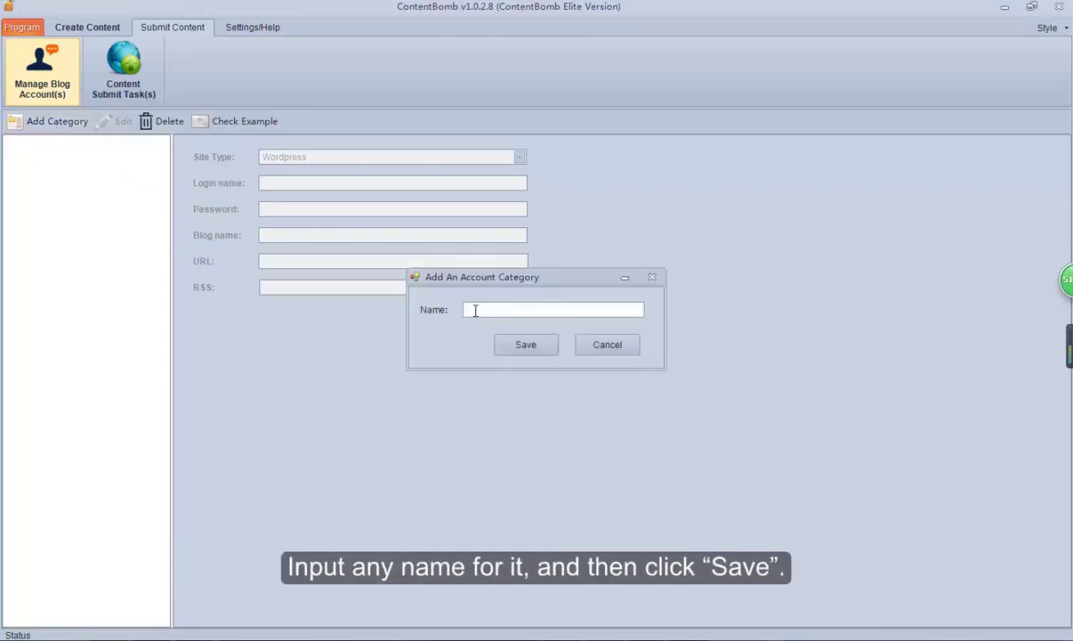
type("Word")
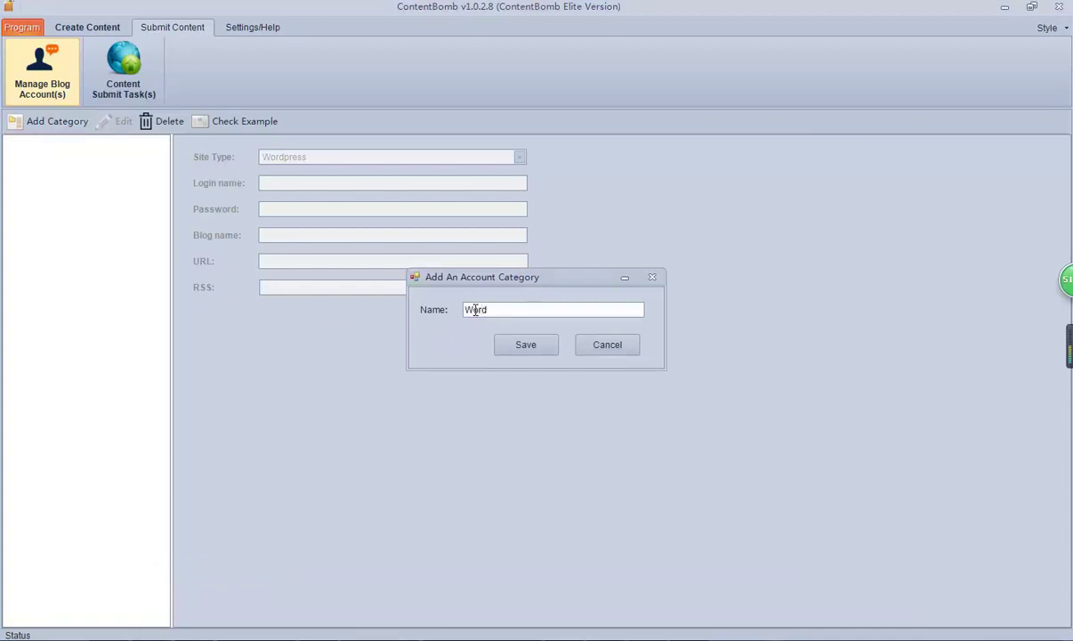
type("press")
left_click(530, 346)
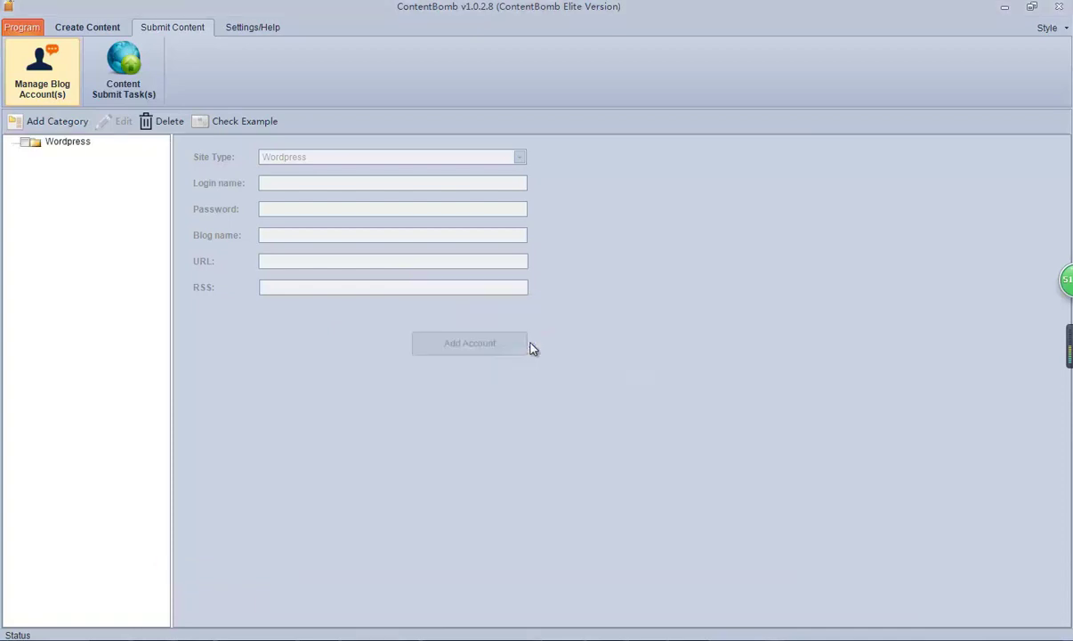
left_click(43, 123)
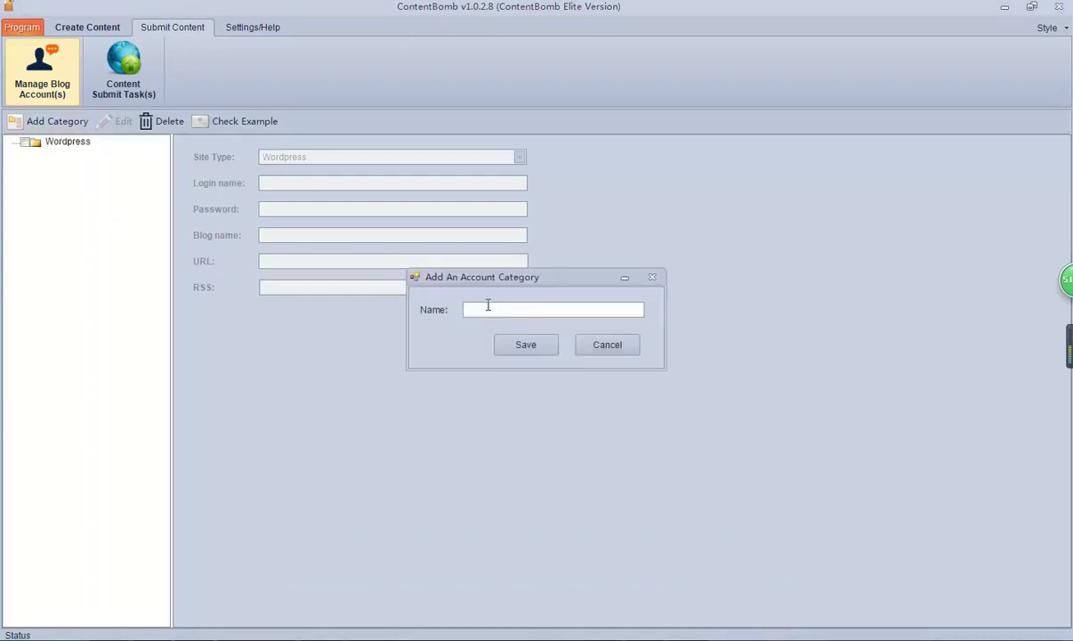
type("Blogger")
left_click(523, 346)
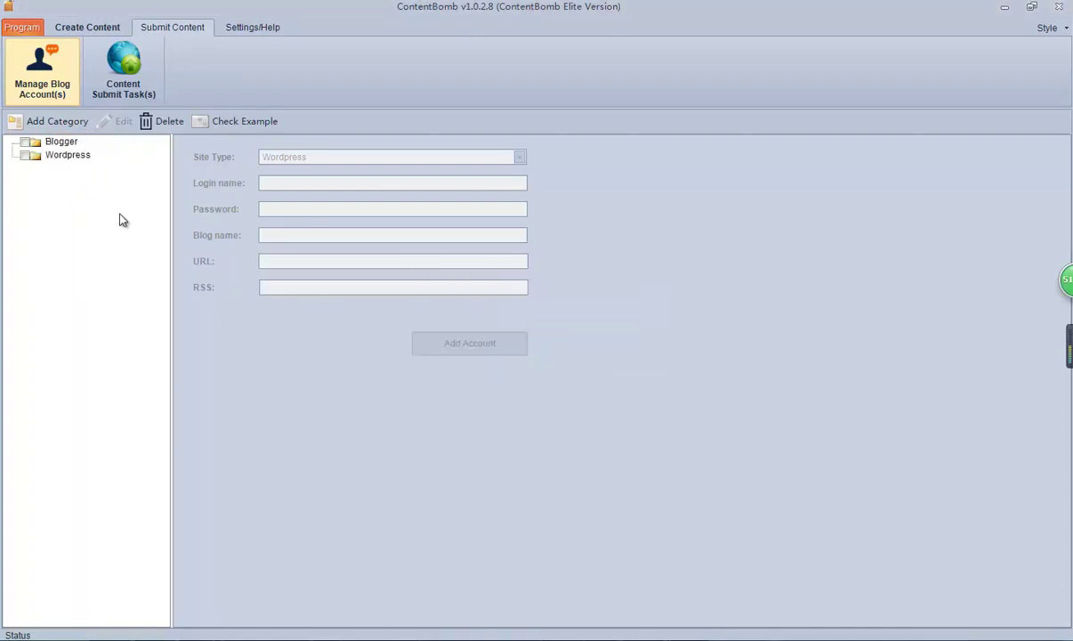
- Under the Wordpress category, paste the login e-mail from the notes into Login name
left_click(64, 157)
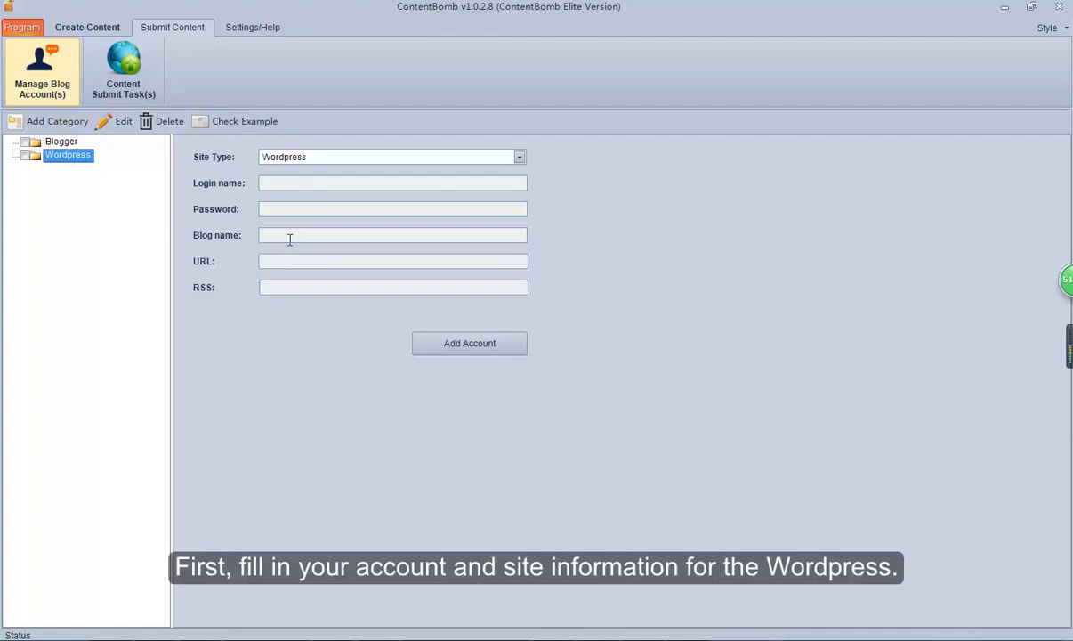
left_click(280, 181)
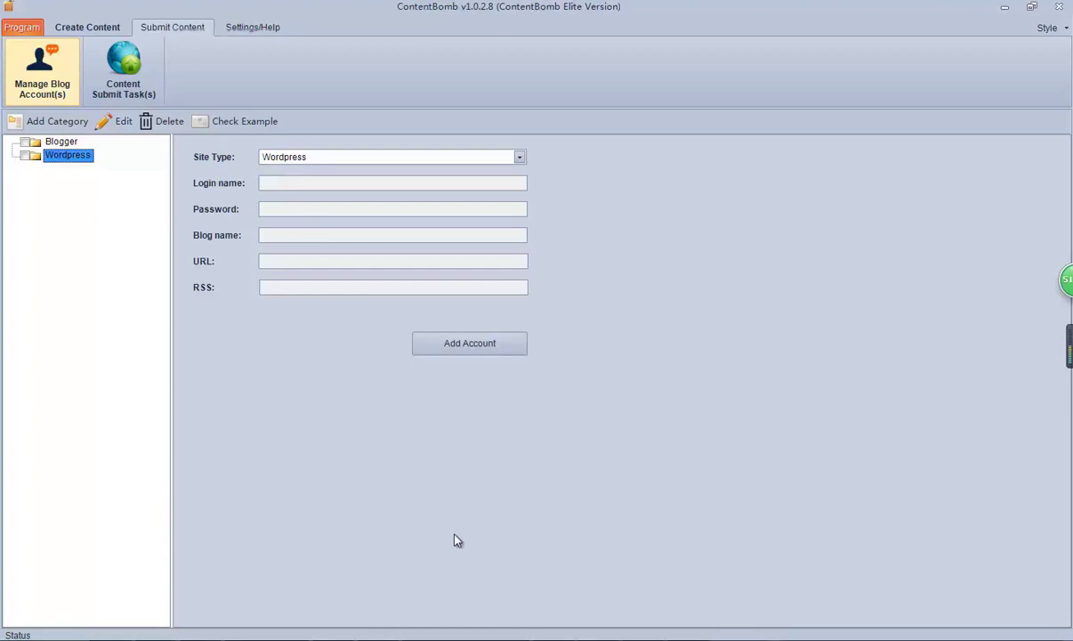
key("alt+Tab")
left_click_drag(144, 43, 3, 39)
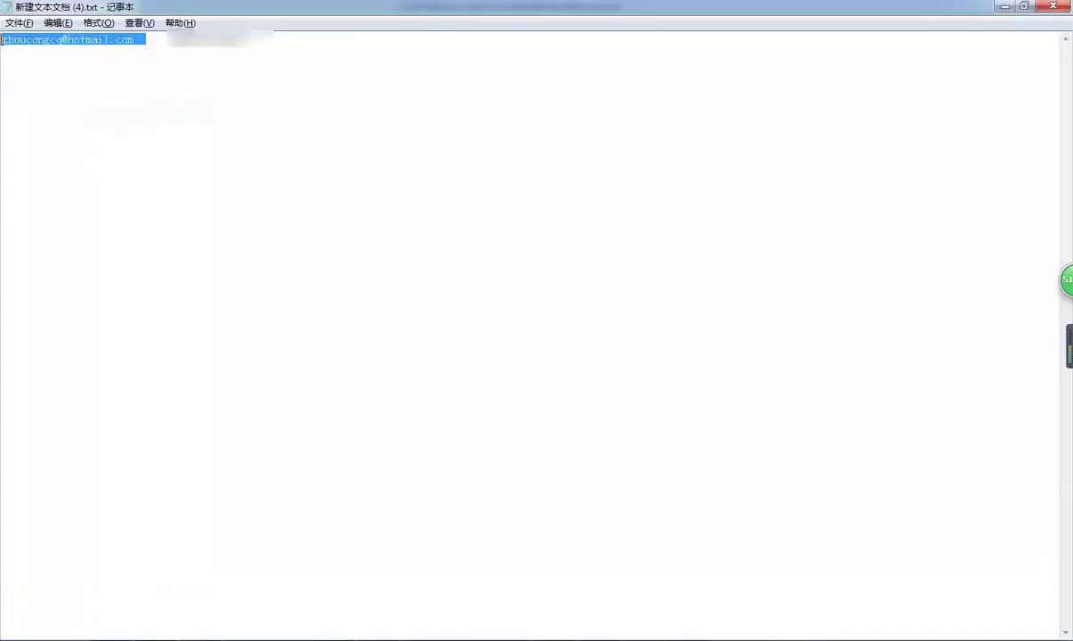
key("ctrl+c")
key("alt+Tab")
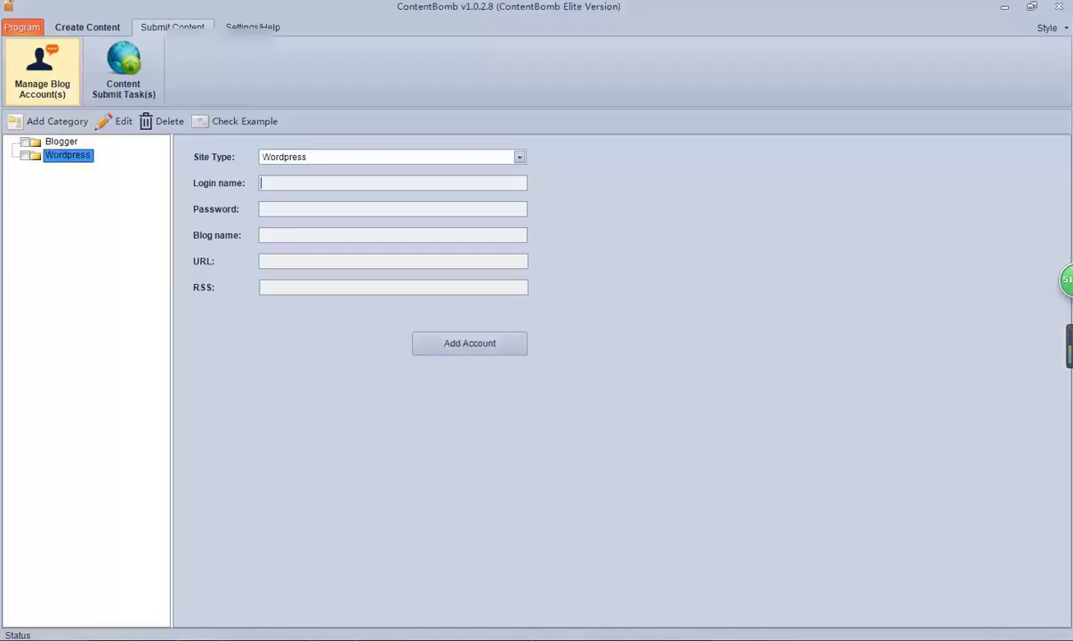
key("ctrl+v")
- Paste the account password from the notes into the Password field
key("alt+Tab")
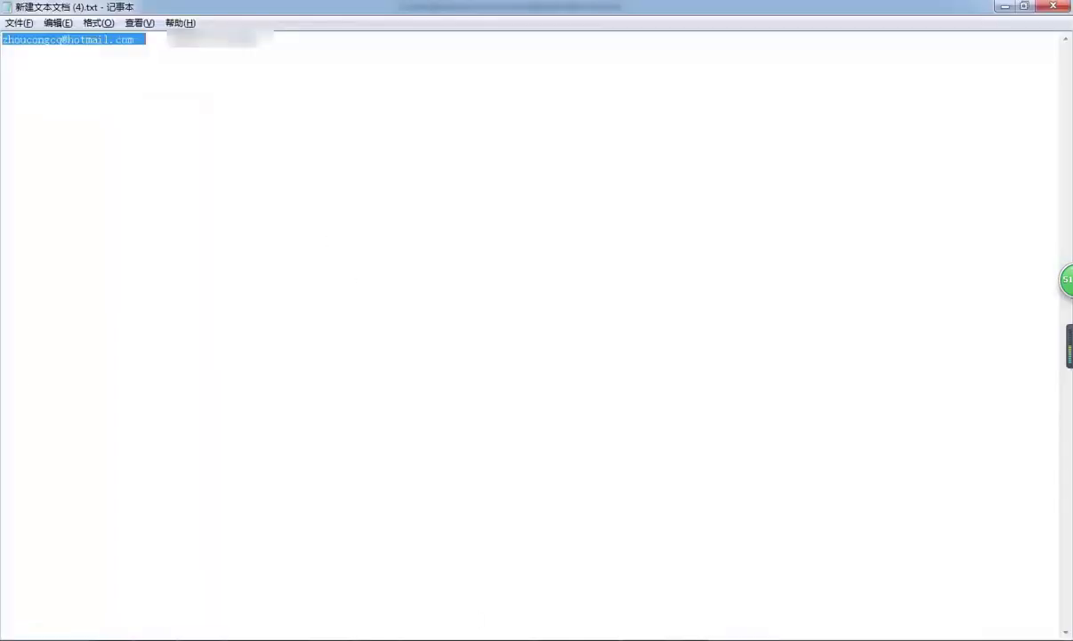
left_click(174, 46)
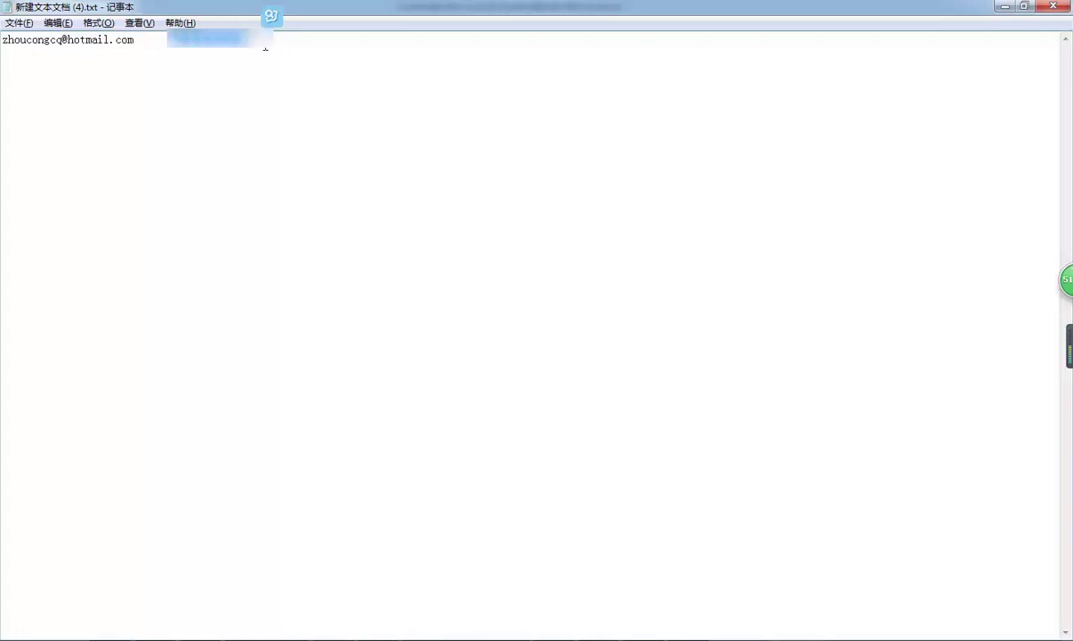
key("alt+Tab")
key("Tab")
key("ctrl+v")
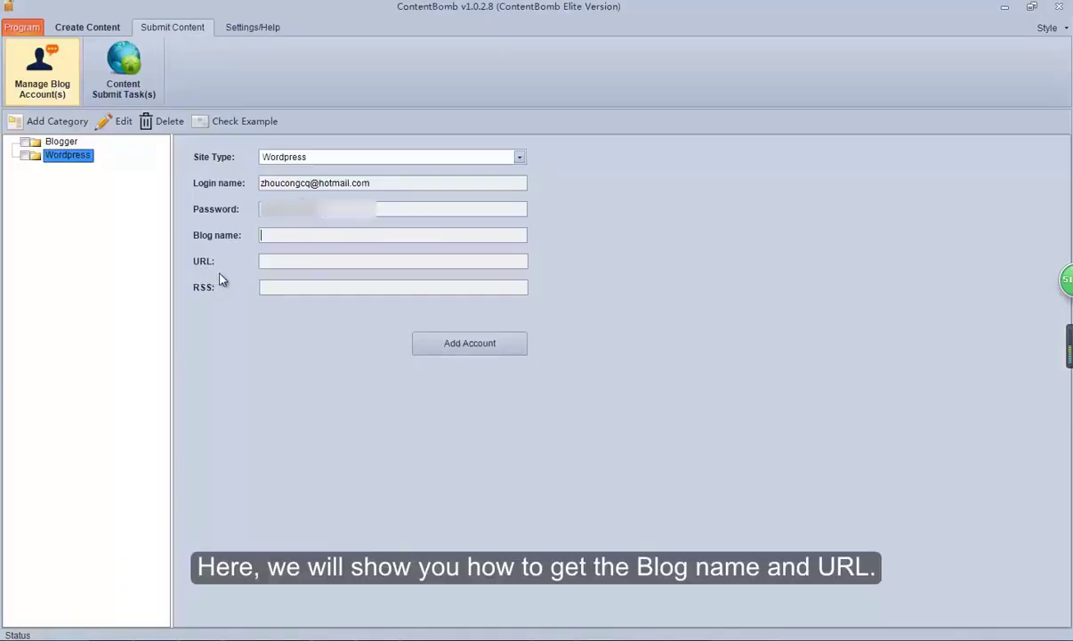
key("Tab")
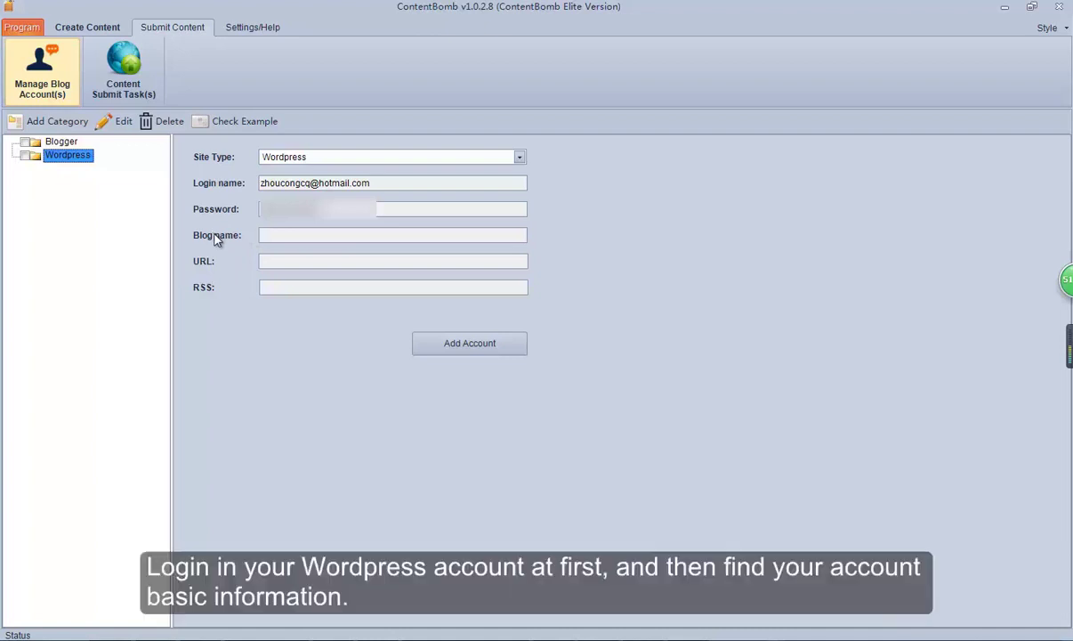
- Copy the username from WordPress account settings into the Blog name field
key("alt+Tab")
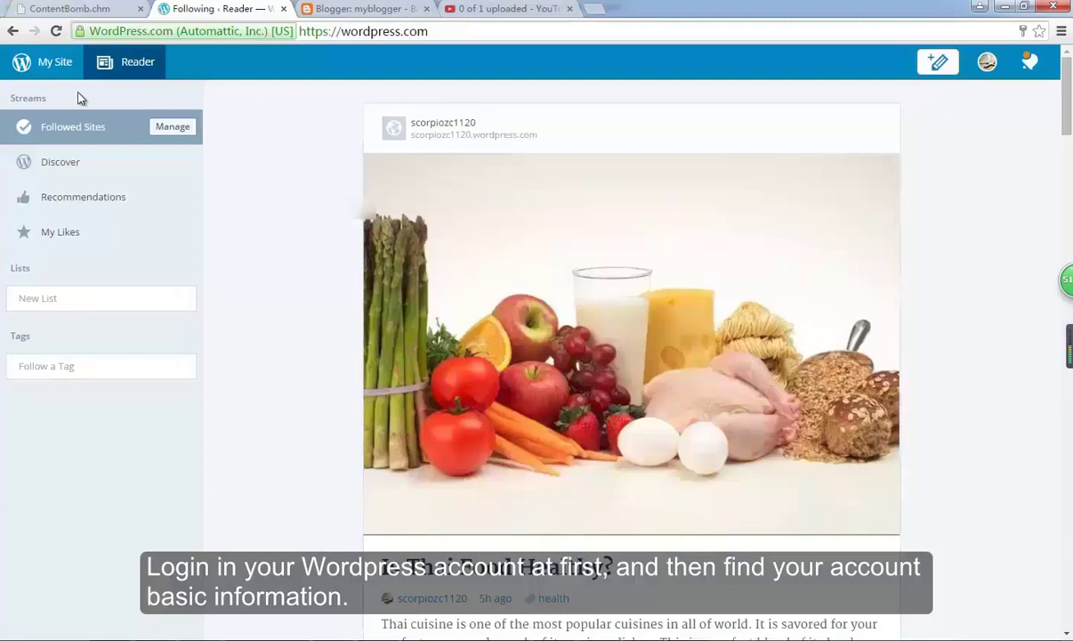
left_click(987, 66)
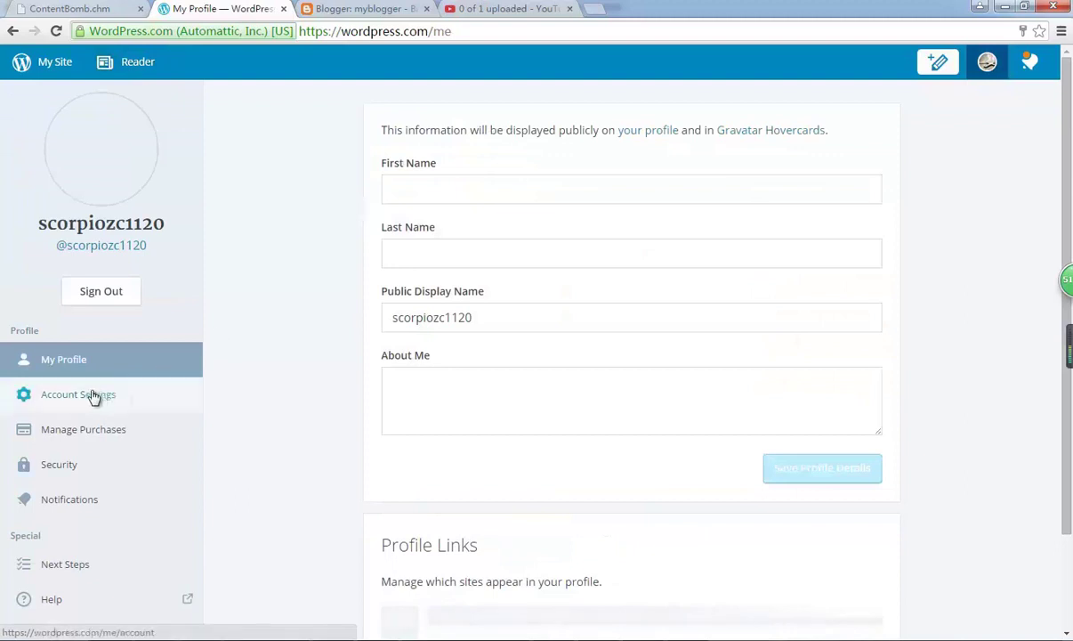
left_click(63, 402)
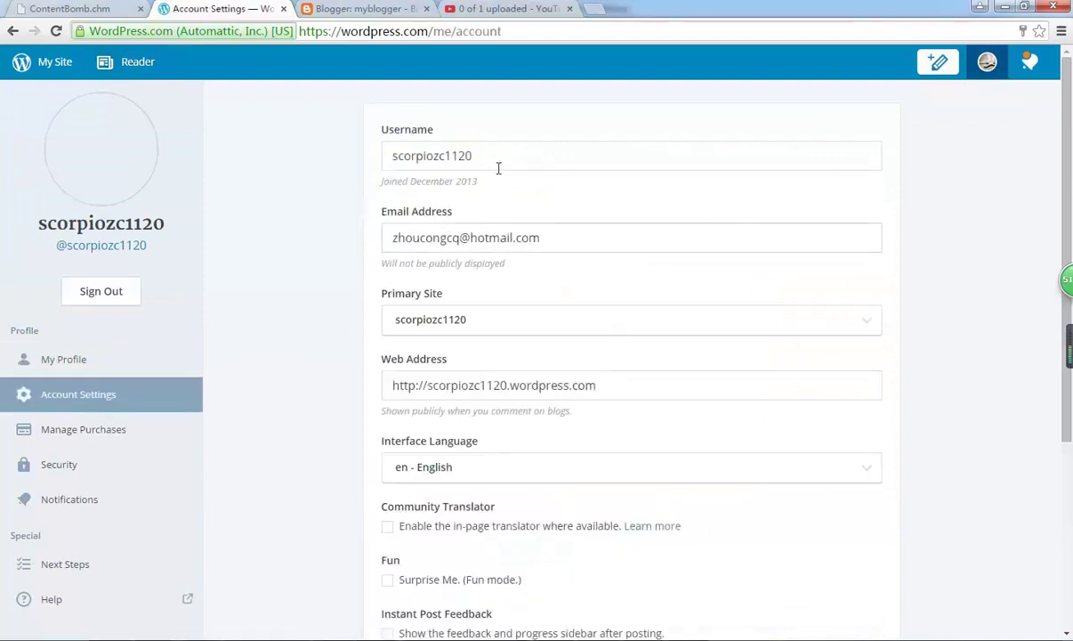
left_click_drag(470, 153, 366, 150)
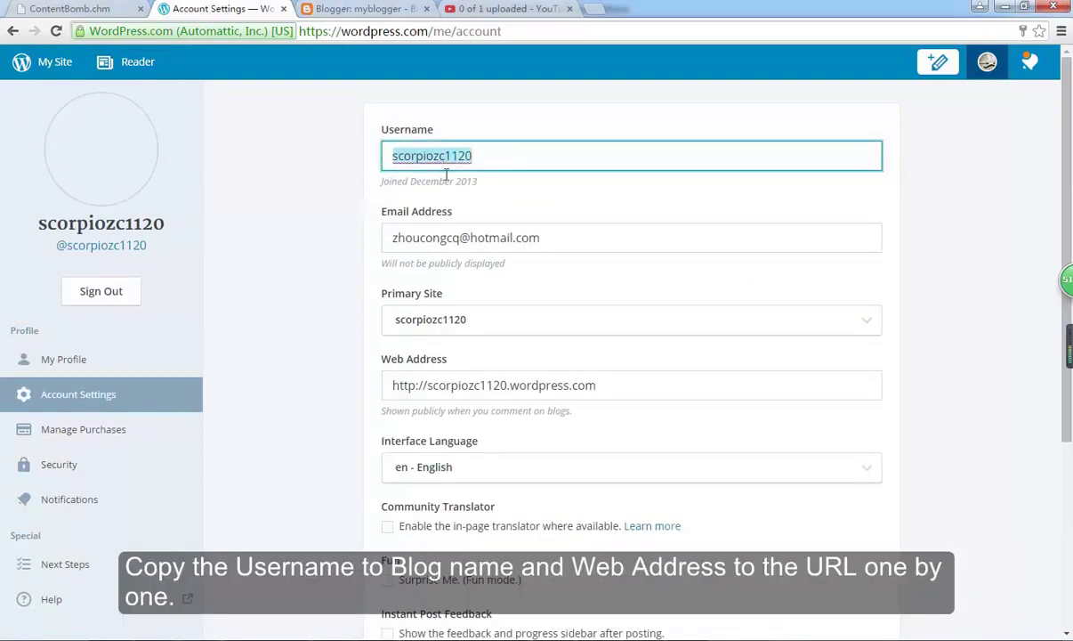
key("alt+Tab")
left_click(288, 233)
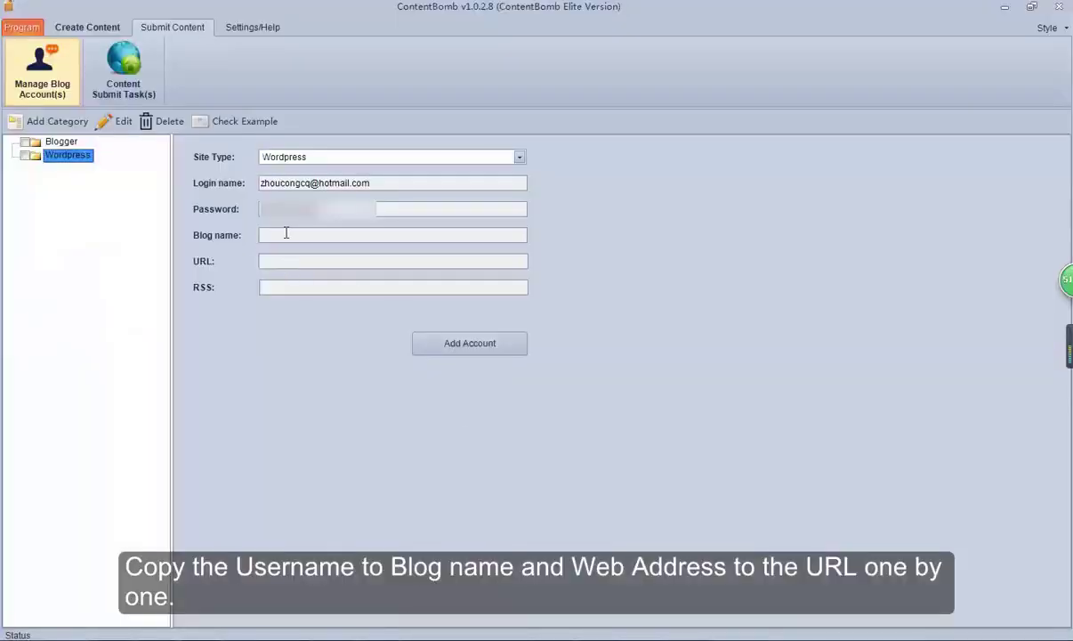
key("ctrl+v")
- Paste the blog's wordpress.com address as the URL and save the WordPress account
left_click(303, 261)
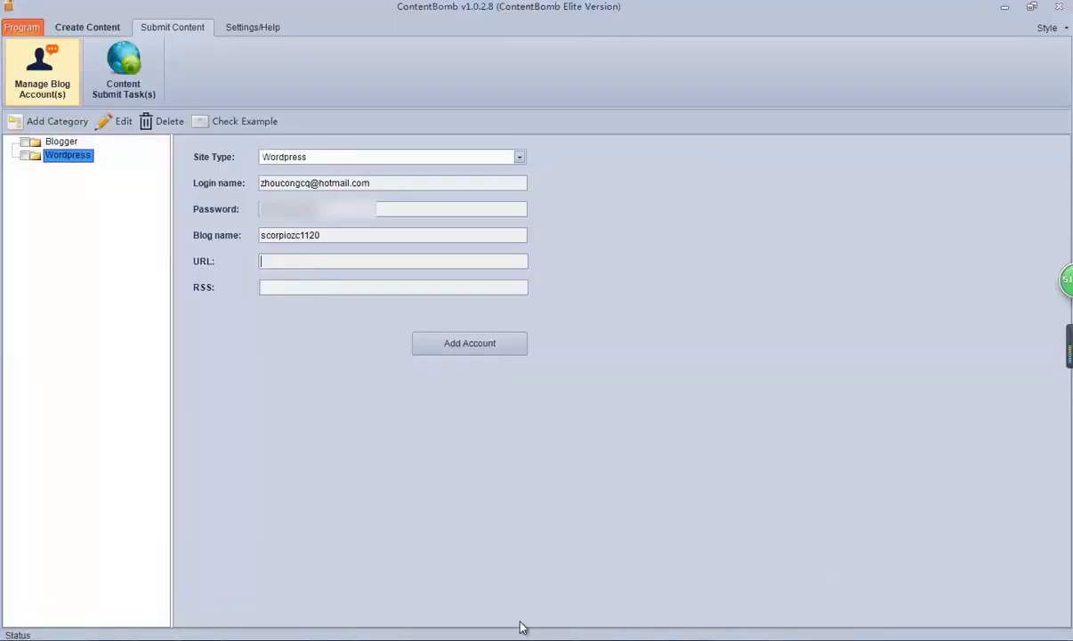
key("alt+Tab")
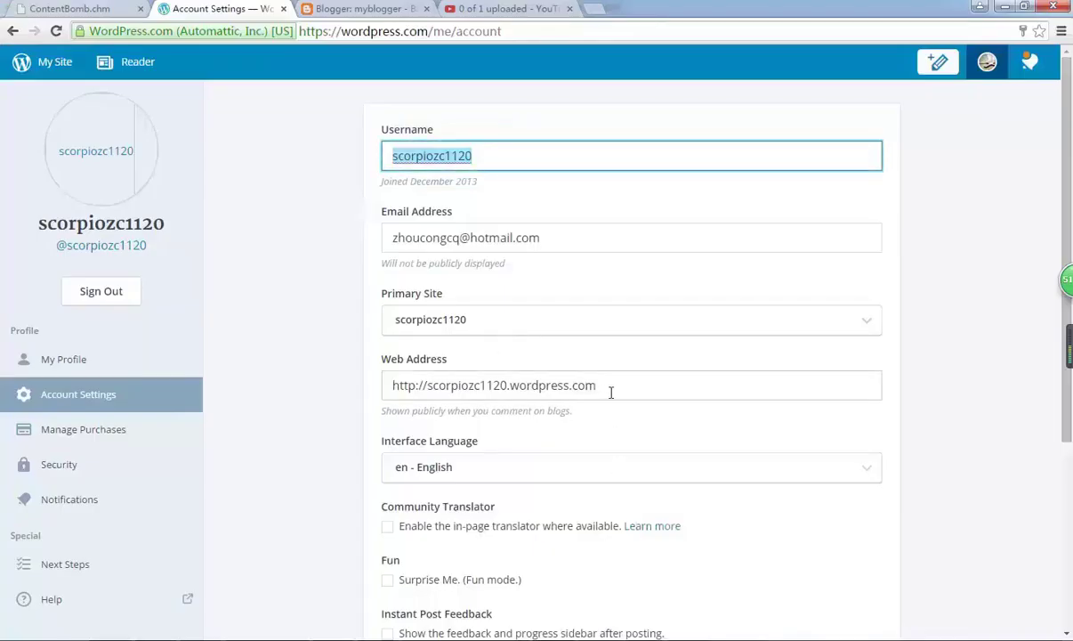
left_click_drag(609, 388, 371, 378)
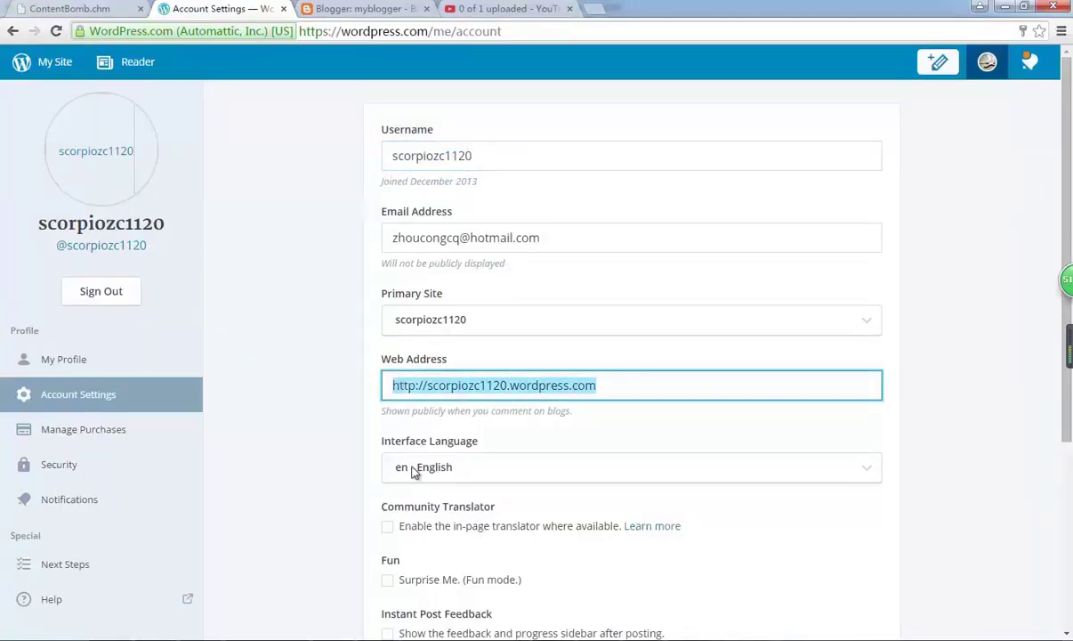
key("ctrl+c")
key("alt+Tab")
left_click(295, 261)
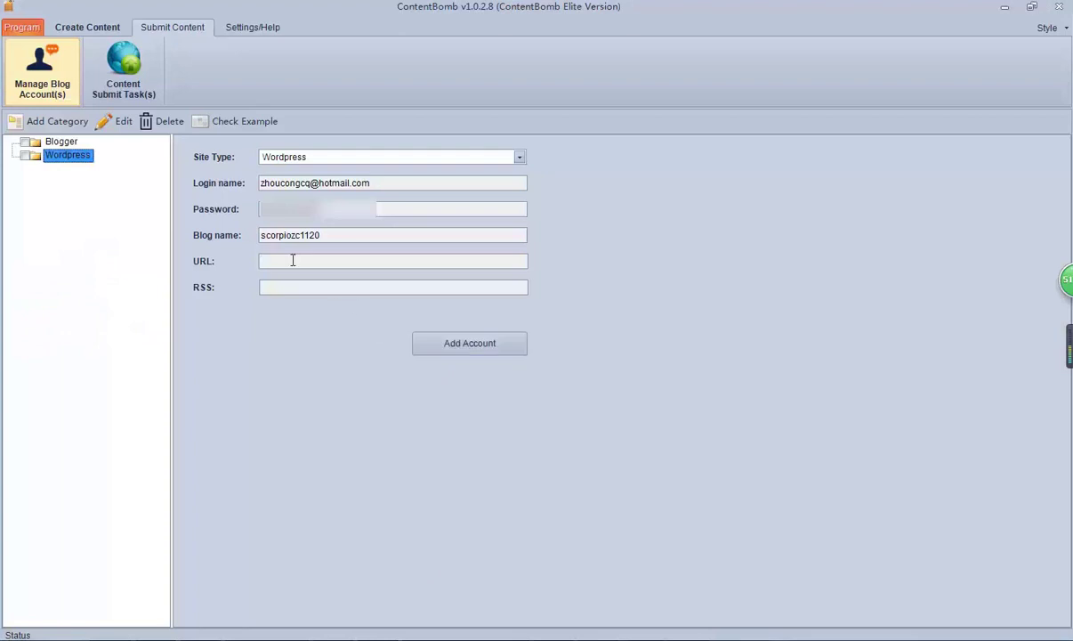
key("ctrl+v")
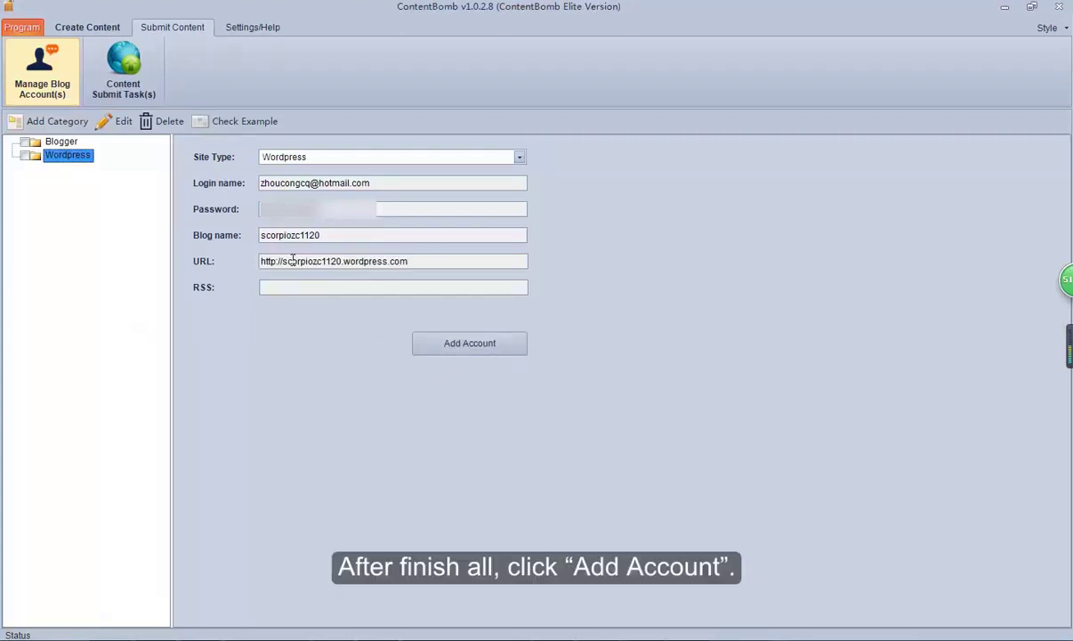
left_click(466, 348)
- Dismiss the success message, choose the Blogger category, and set Site Type to Blogger
left_click(550, 372)
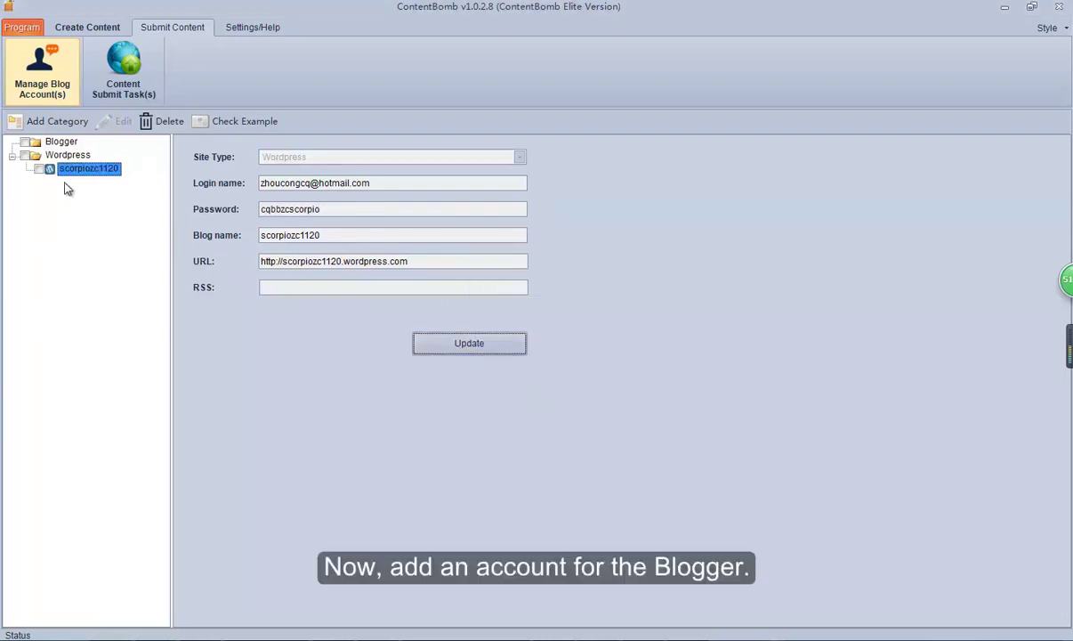
left_click(13, 156)
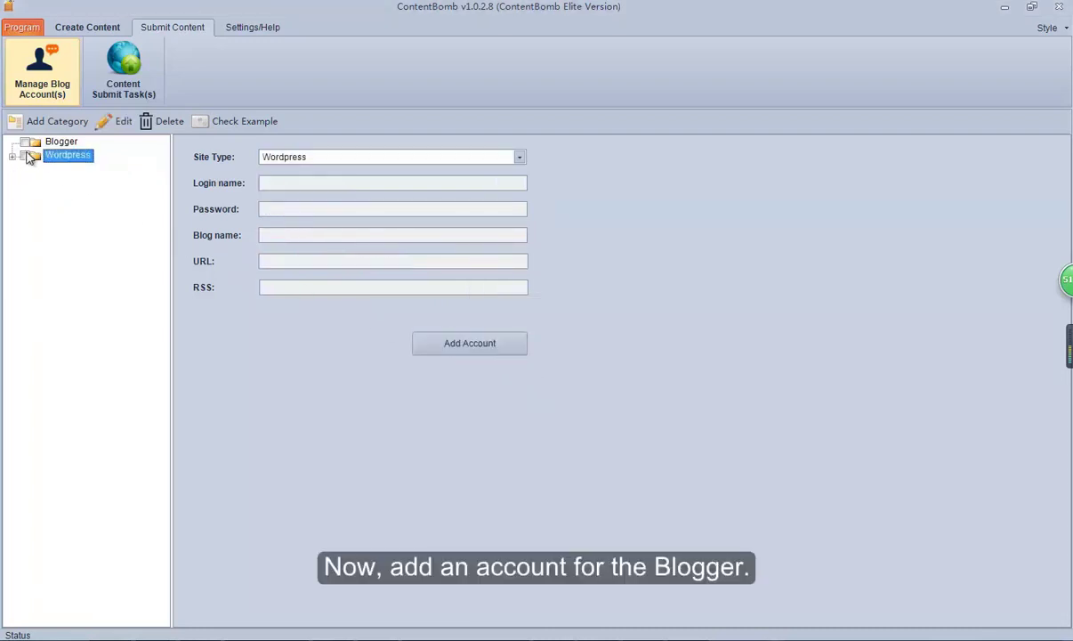
left_click(41, 144)
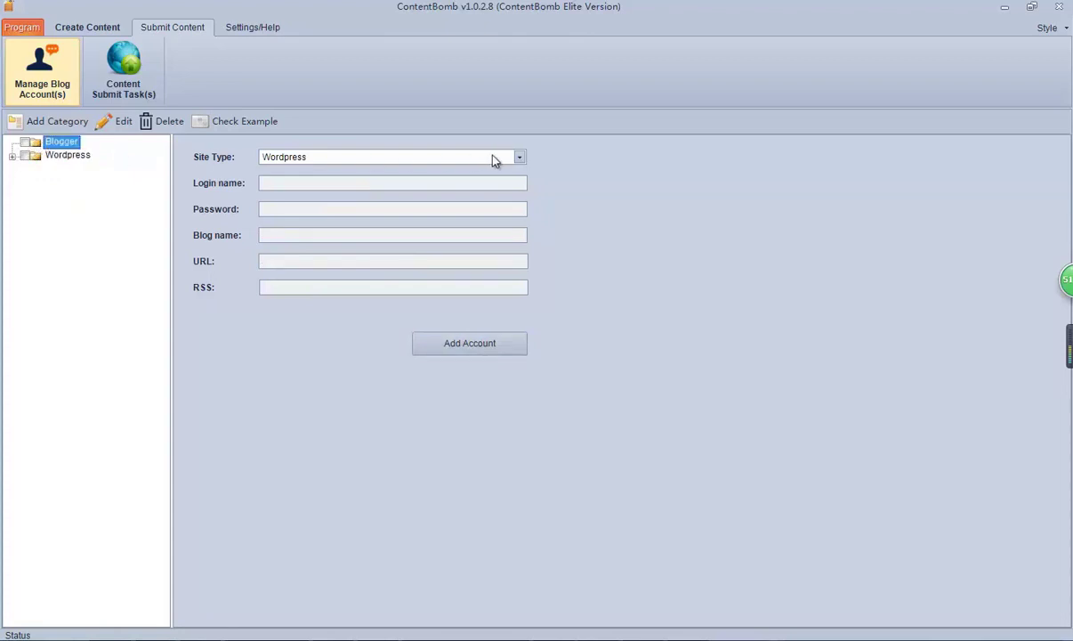
left_click(511, 158)
left_click(305, 183)
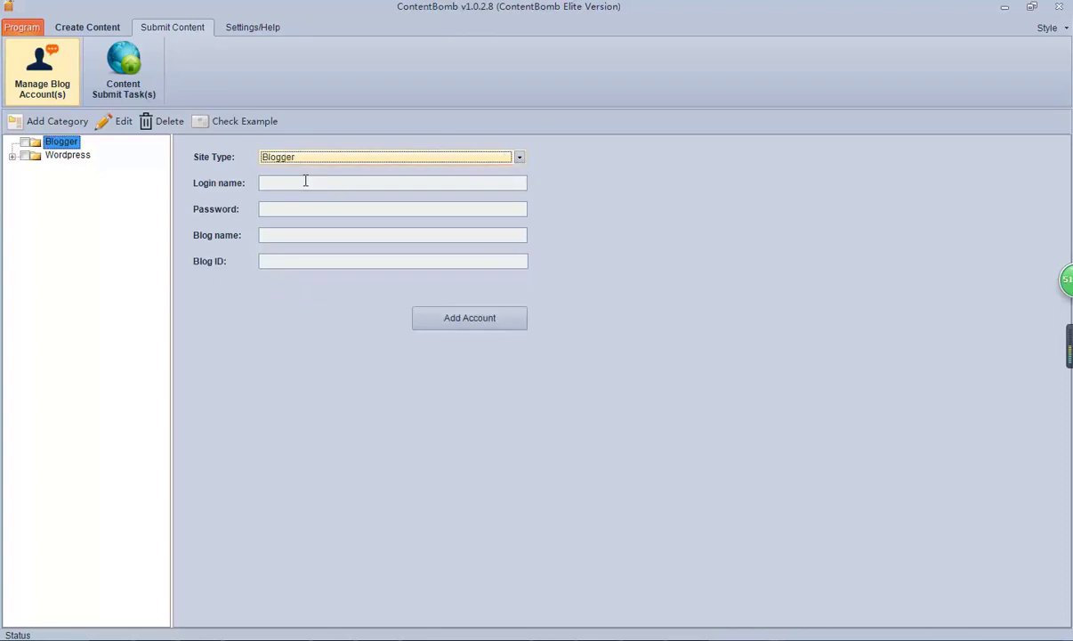
- Paste the second login e-mail from the notes into Login name
left_click(292, 184)
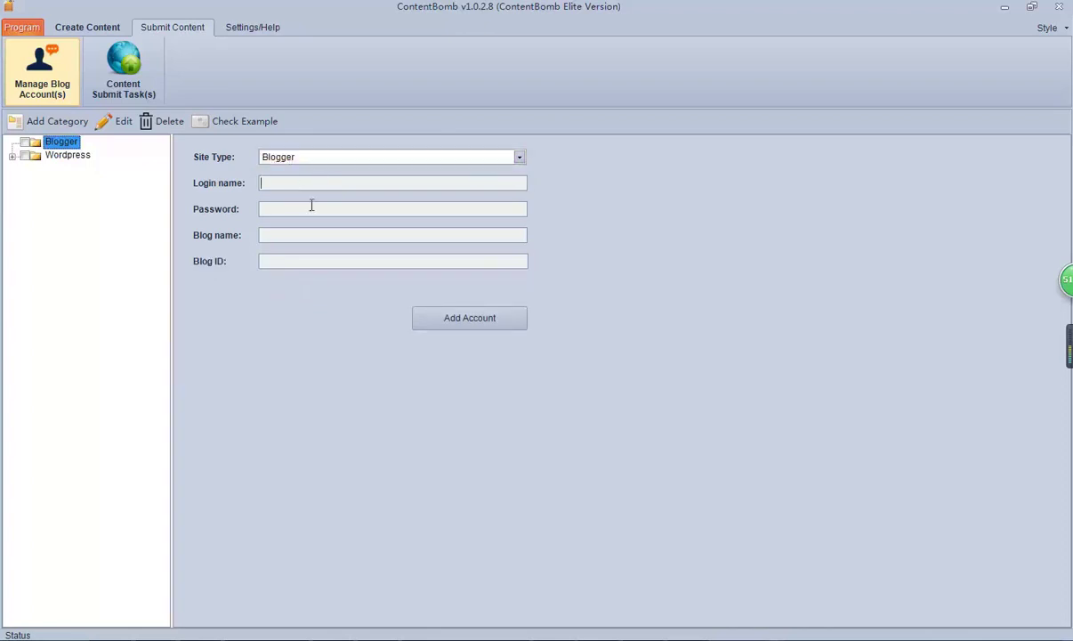
key("alt+Tab")
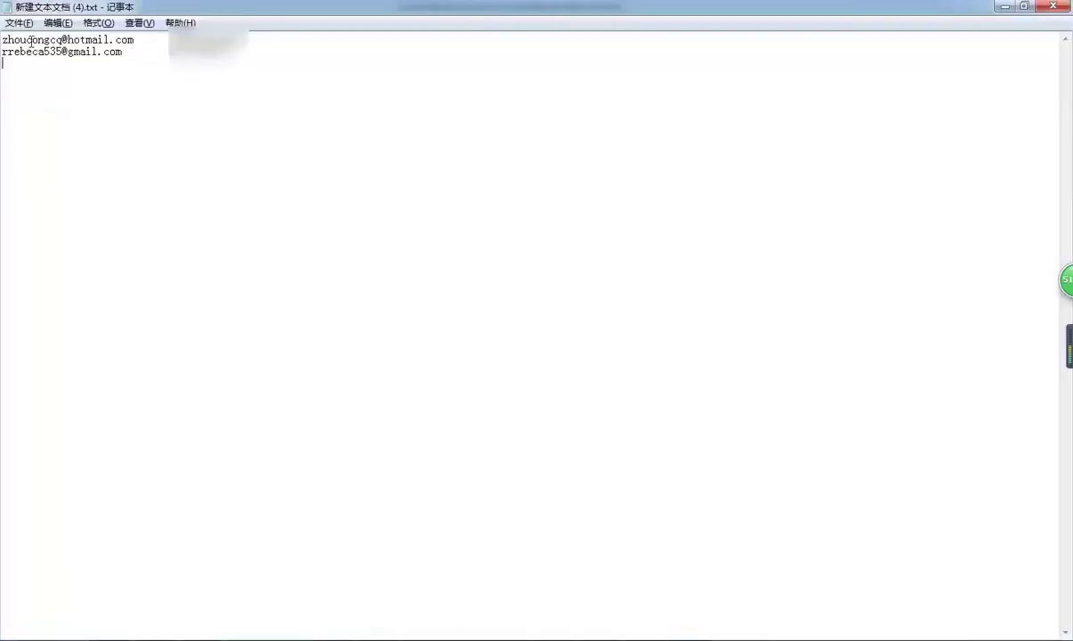
key("ctrl+a")
left_click(5, 58)
left_click_drag(129, 64, 2, 55)
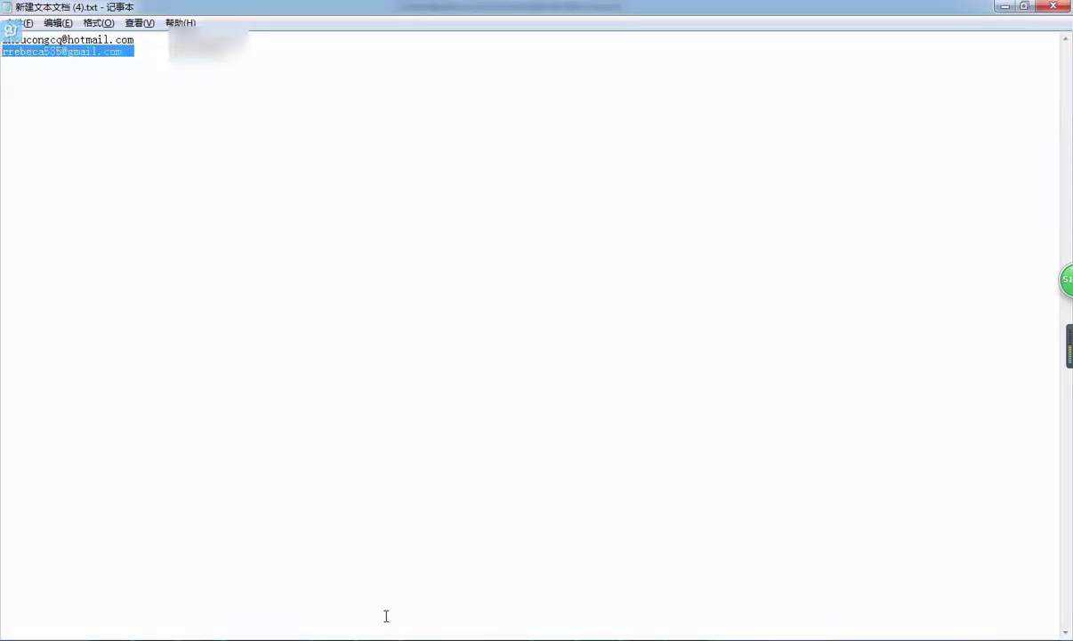
key("alt+Tab")
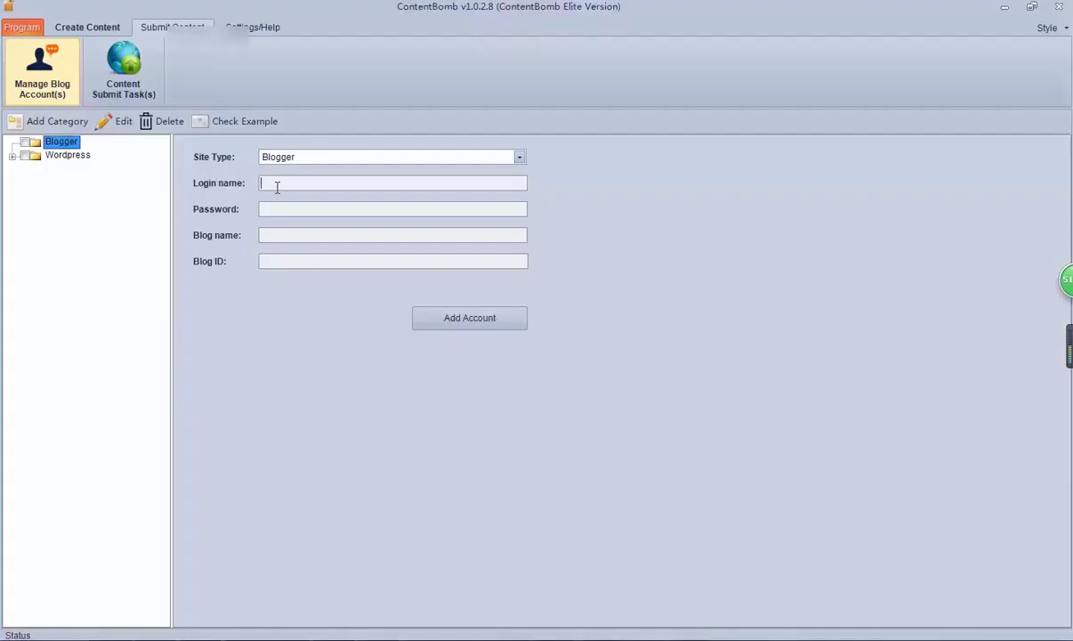
key("ctrl+v")
- Paste the account password from the notes into the Password field
key("alt+Tab")
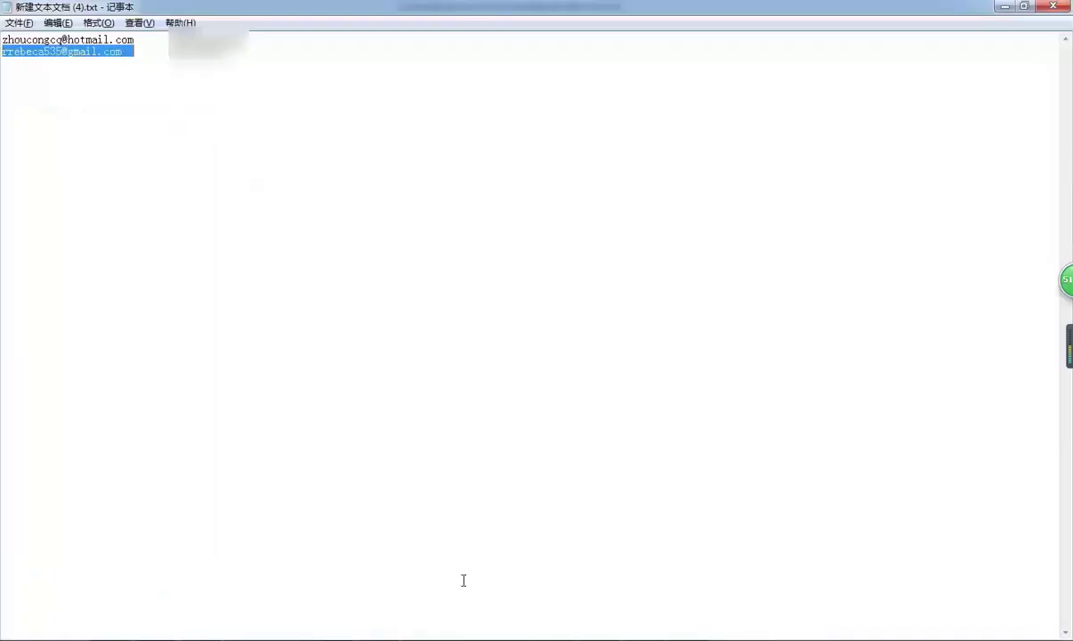
left_click(249, 46)
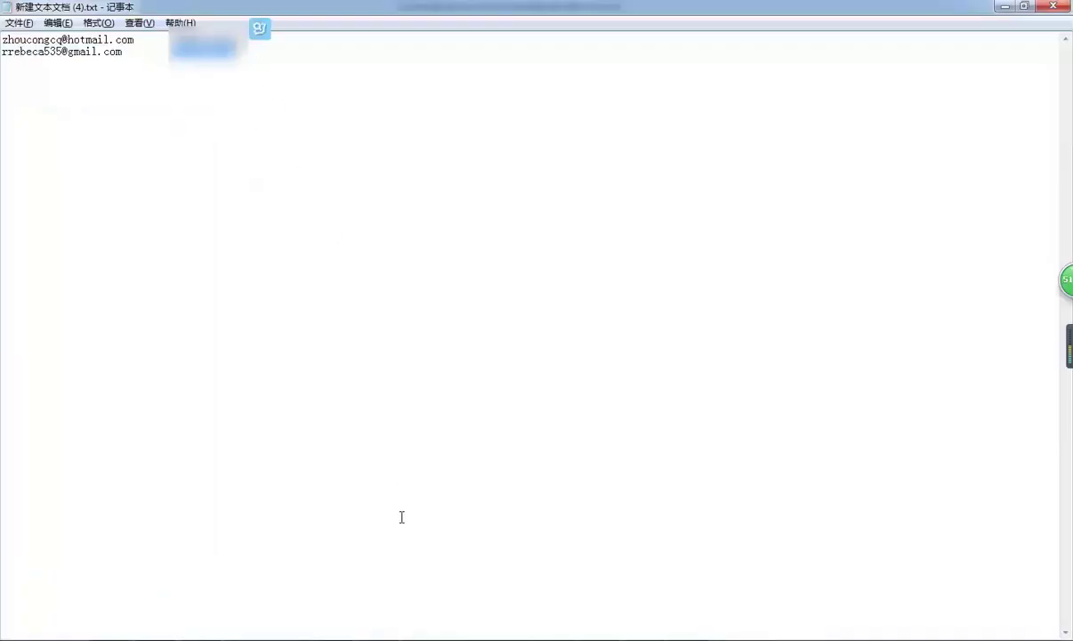
key("alt+Tab")
left_click(284, 208)
key("ctrl+v")
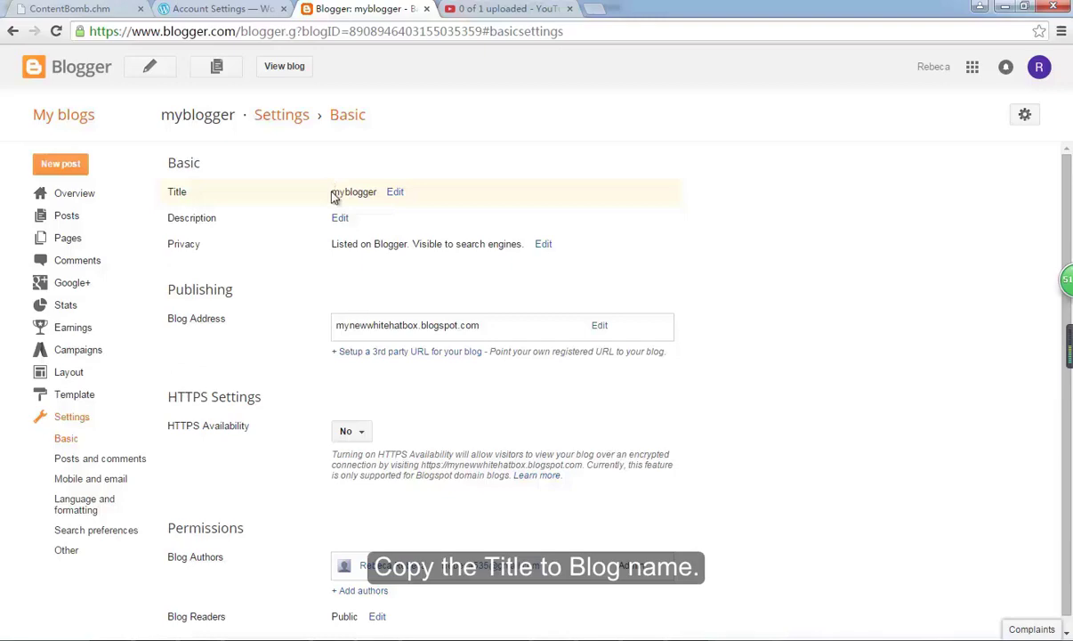
- Copy the Blogger title 'myblogger' into the Blog name field
left_click_drag(331, 192, 378, 196)
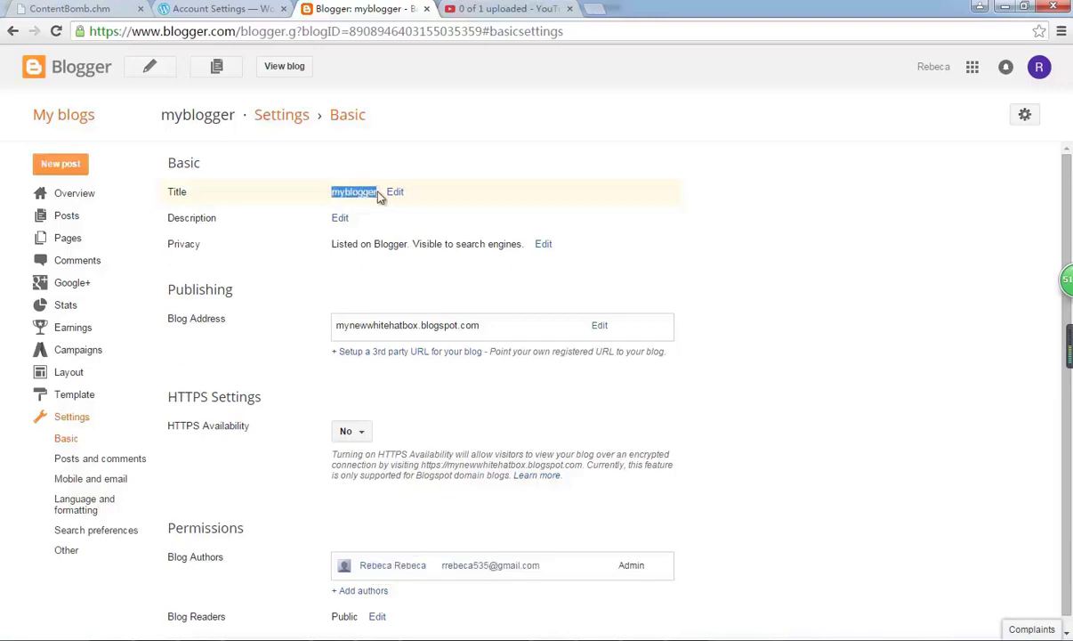
key("alt+Tab")
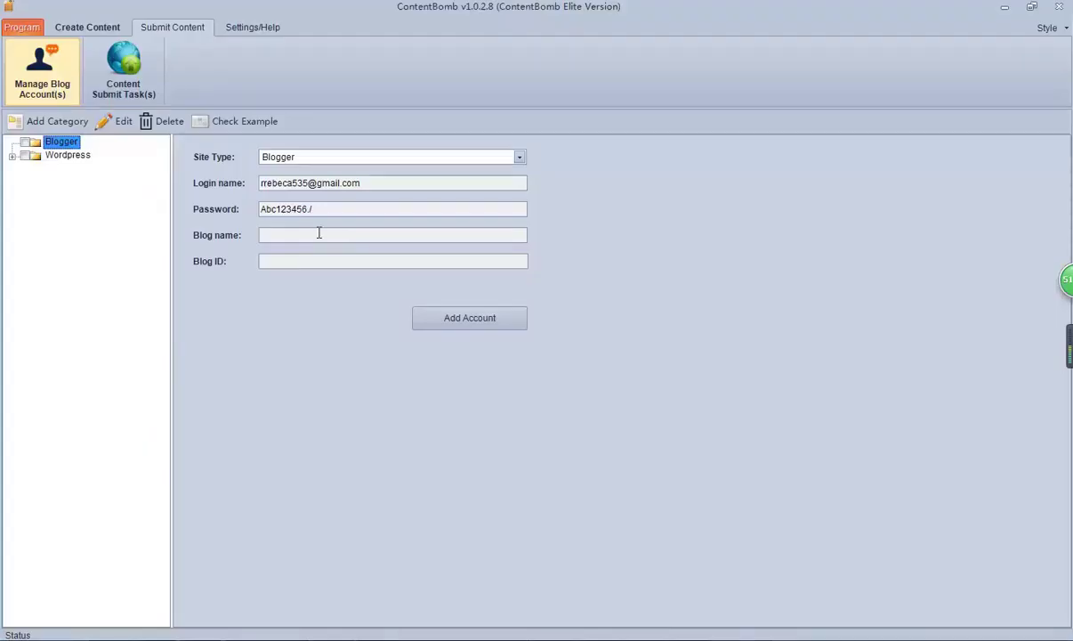
left_click(318, 233)
key("ctrl+v")
- Copy the blog ID from the Blogger settings page address
key("alt+Tab")
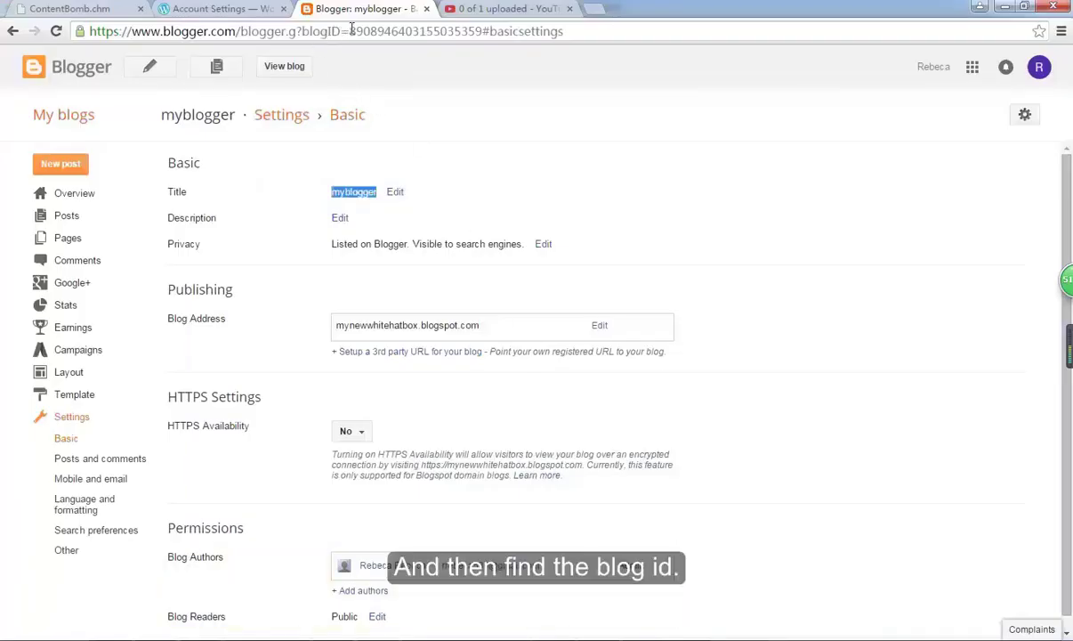
left_click_drag(347, 31, 485, 38)
key("ctrl+c")
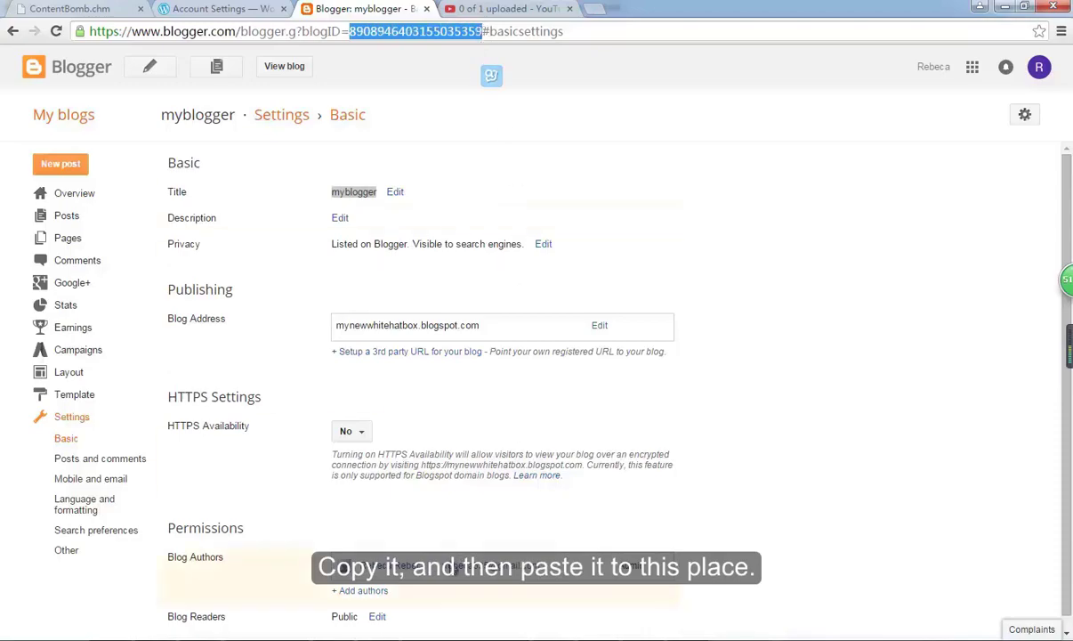
key("alt+Tab")
- Paste the blog ID, add the myblogger account, and clear the form
key("ctrl+v")
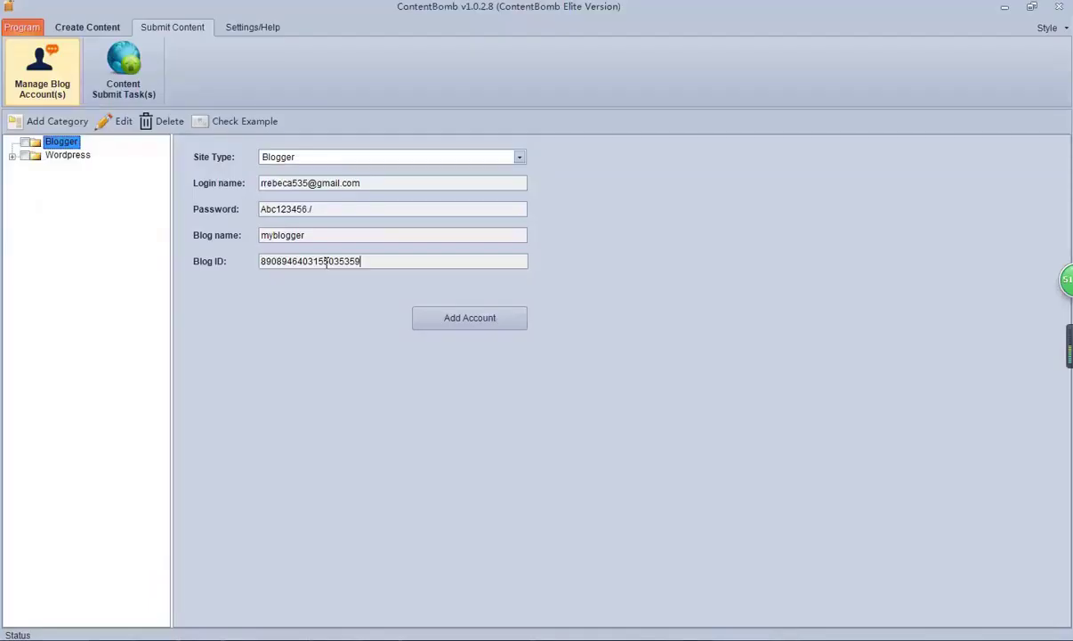
left_click(487, 317)
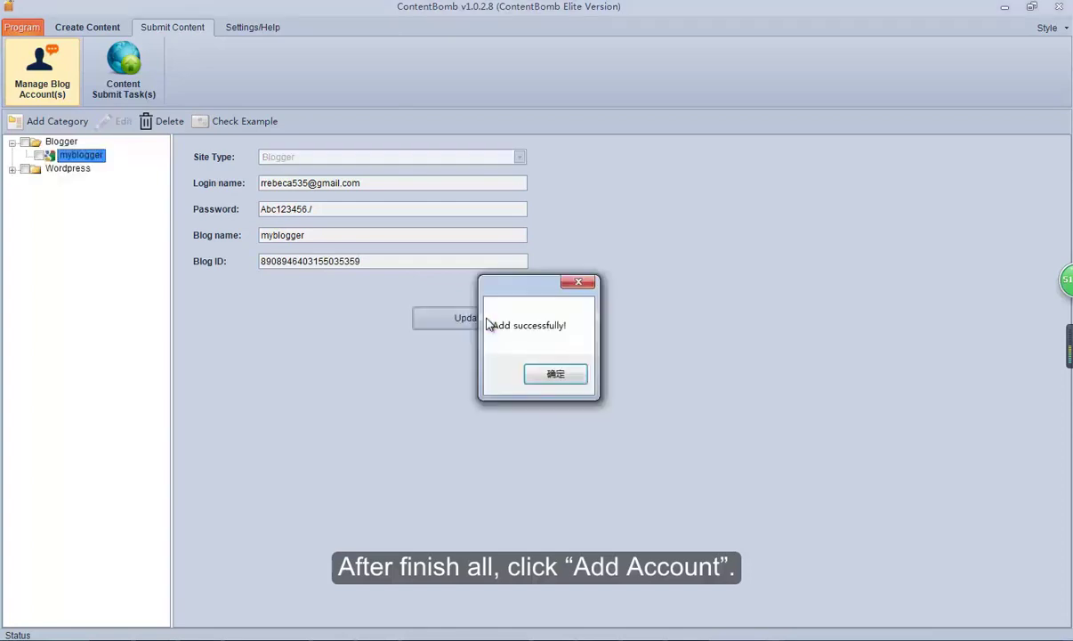
left_click(548, 372)
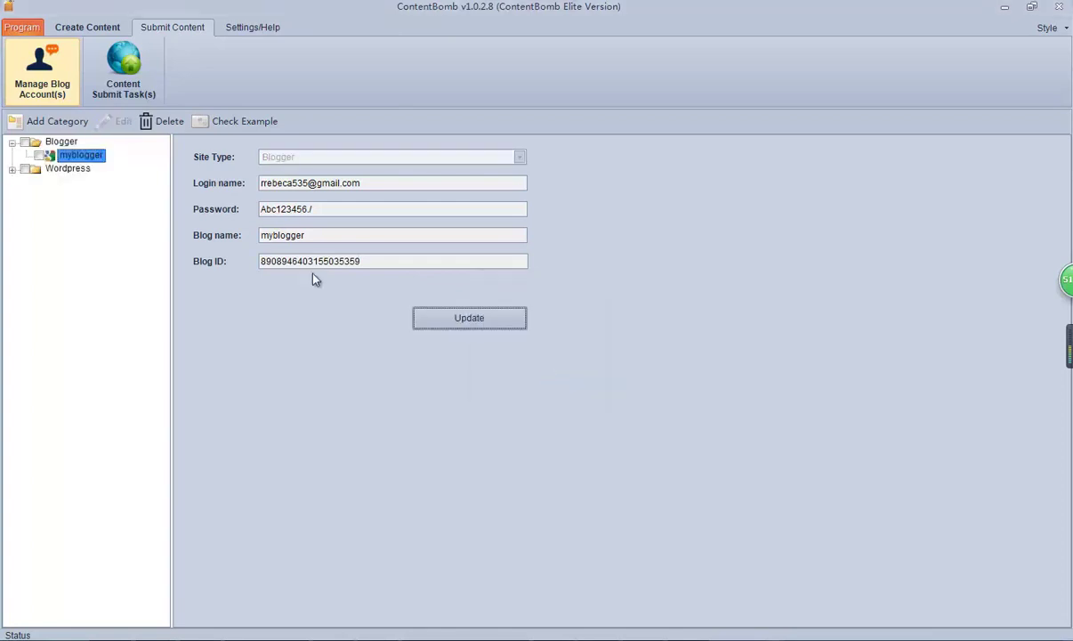
left_click(12, 142)
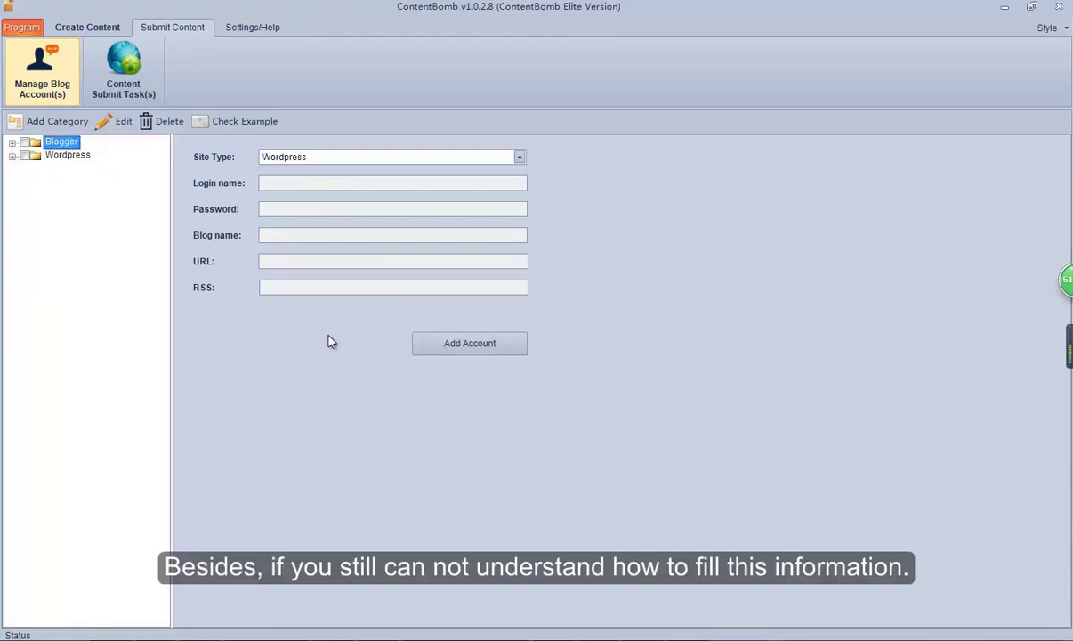
left_click(233, 122)
scroll(534, 271, "down", 5)
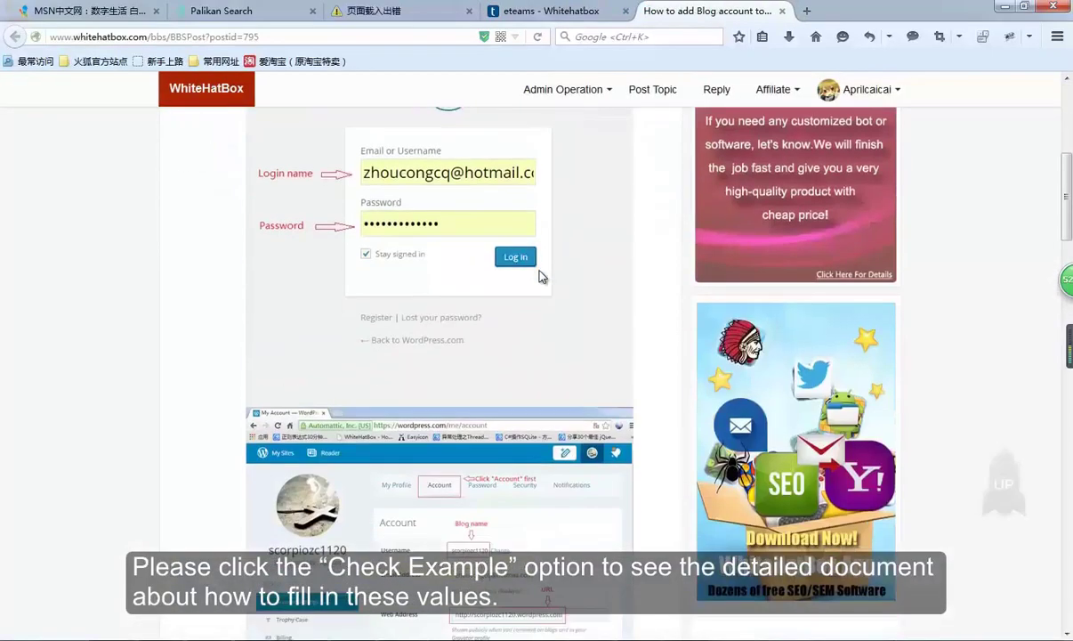
scroll(539, 277, "down", 10)
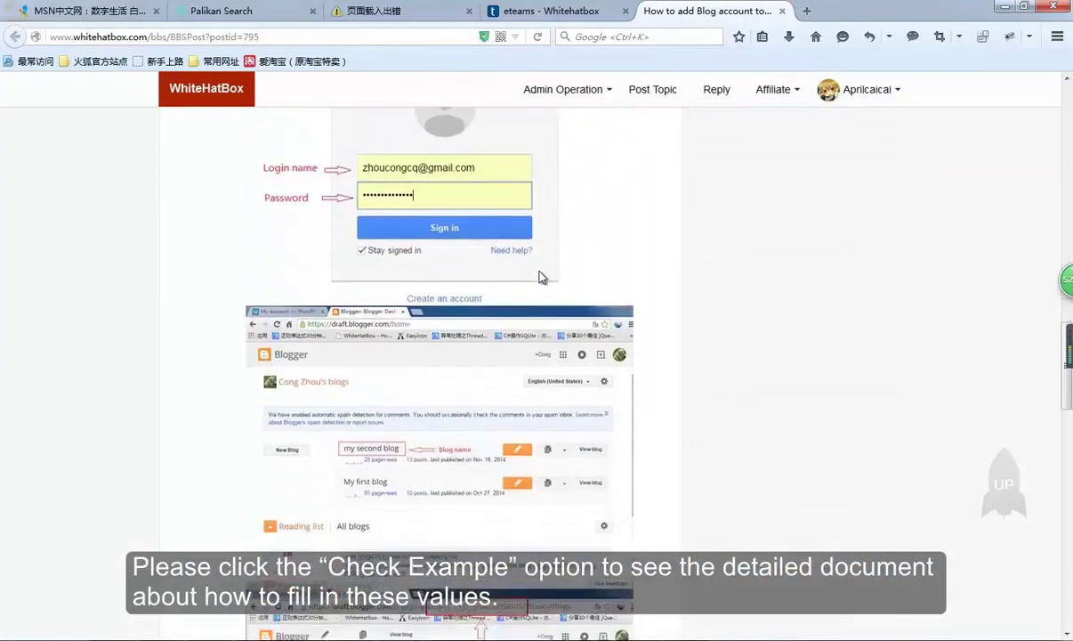
scroll(539, 276, "down", 8)
scroll(539, 278, "up", 10)
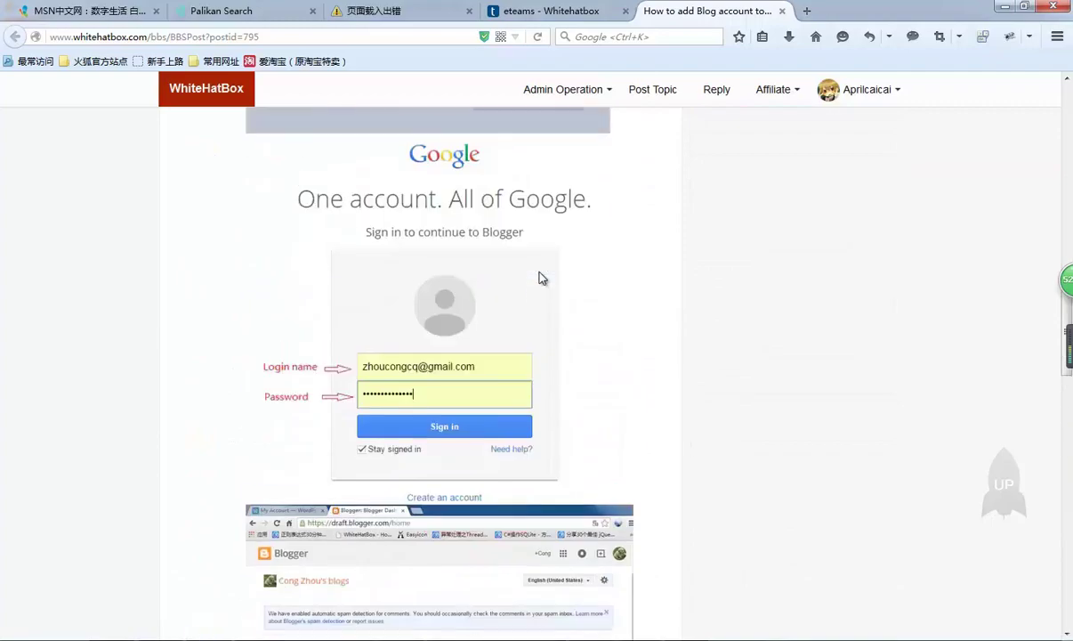
scroll(543, 279, "up", 6)
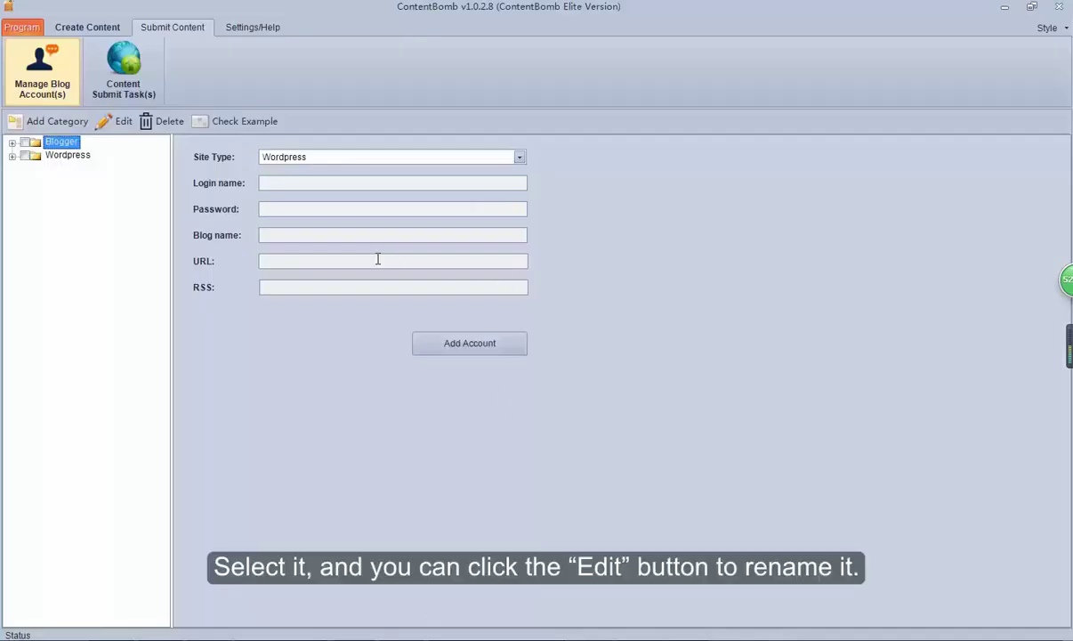
- Open the Blogger category rename dialog and close it without changes
left_click(122, 124)
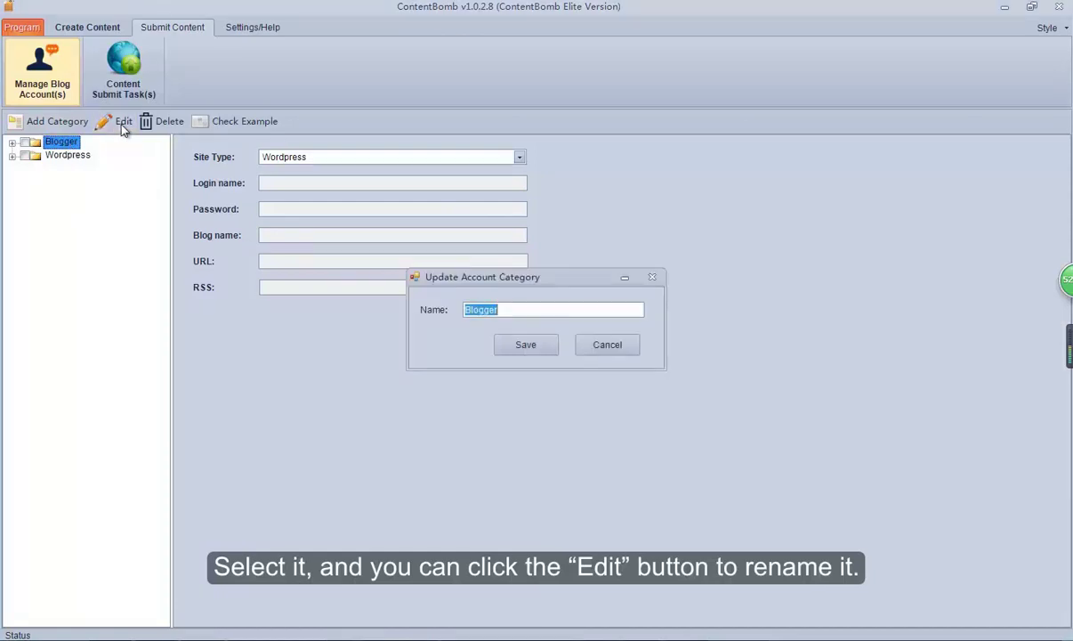
left_click_drag(510, 309, 442, 314)
left_click(520, 309)
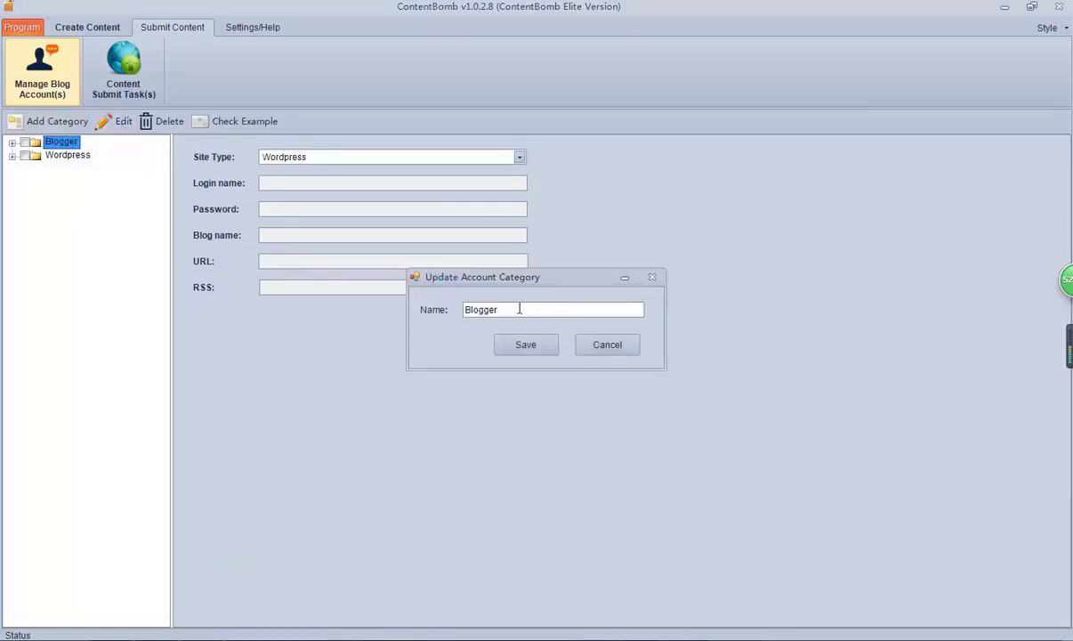
left_click(651, 277)
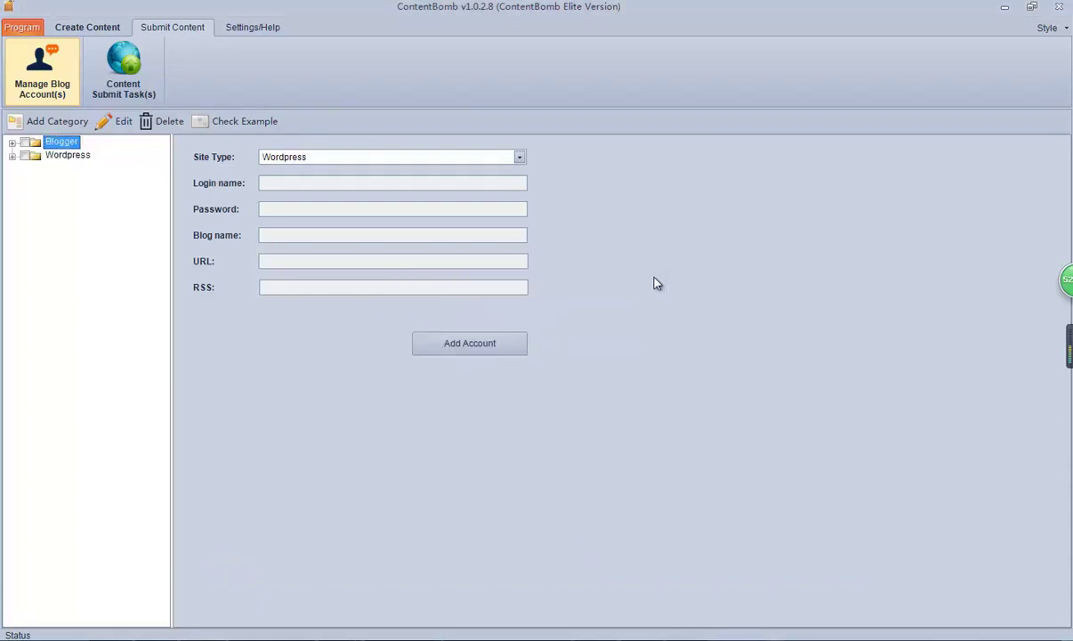
- Cancel deleting the Blogger category and open the Content Submit Task(s) list
left_click(25, 143)
left_click(160, 119)
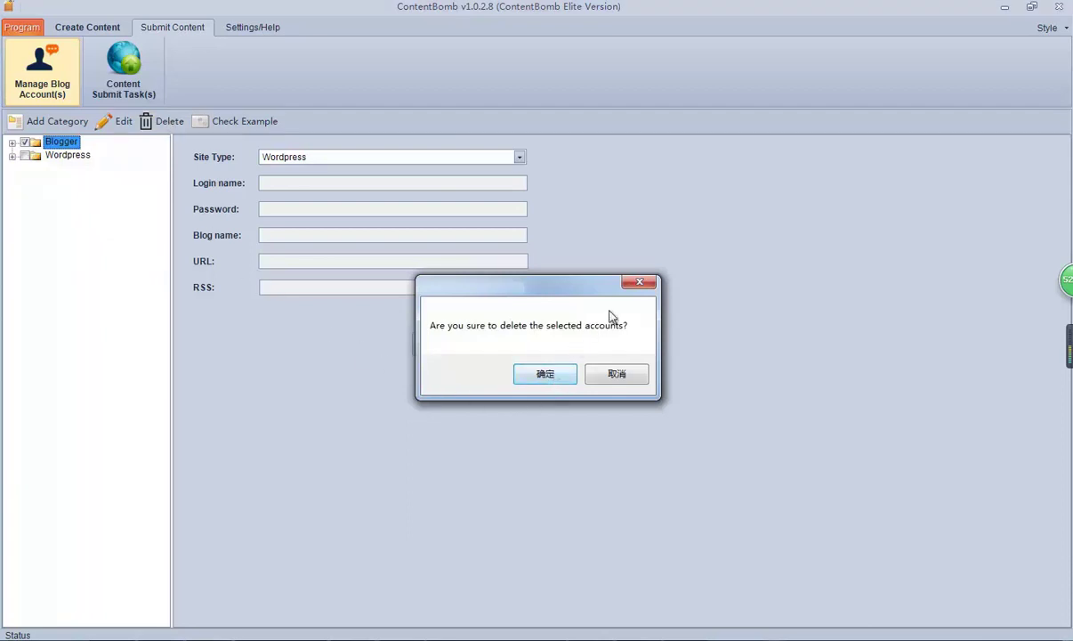
left_click(637, 283)
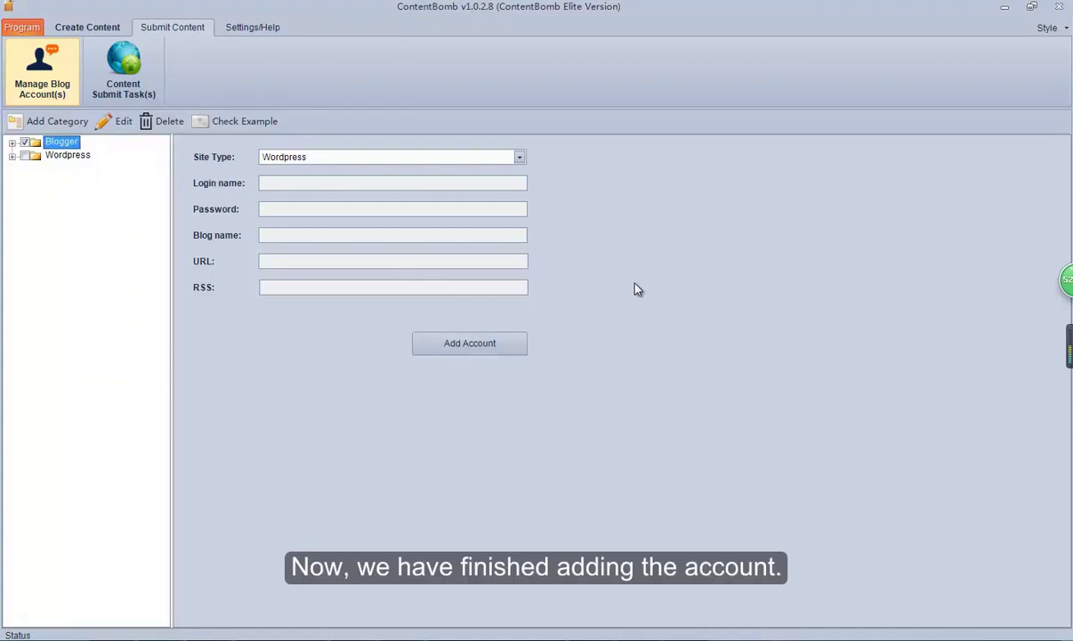
left_click(127, 88)
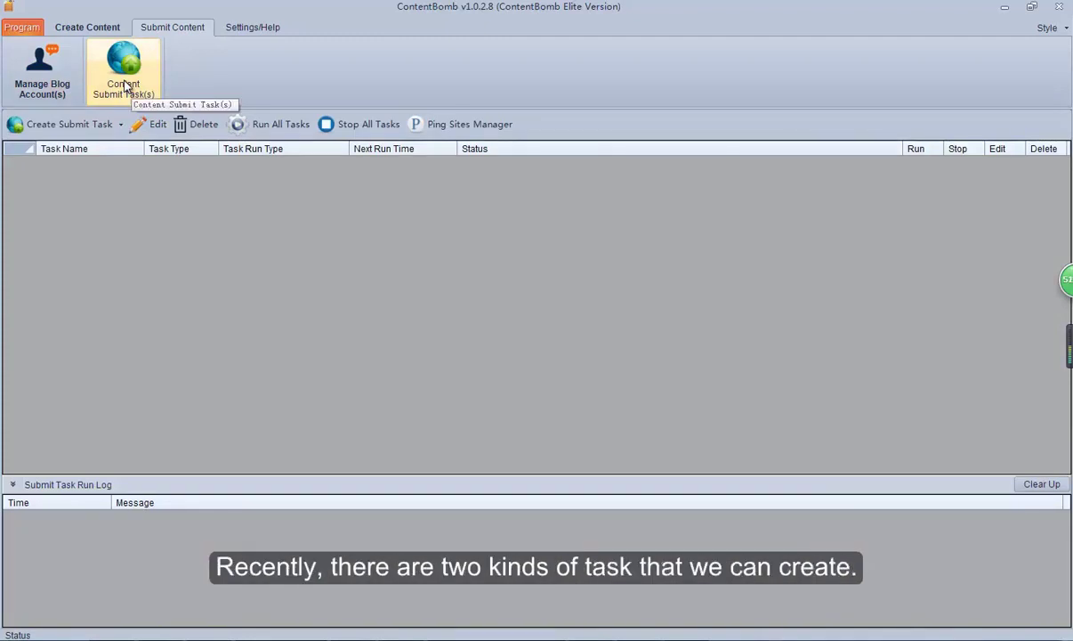
- Show the Create Submit Task dropdown's task types
left_click(89, 123)
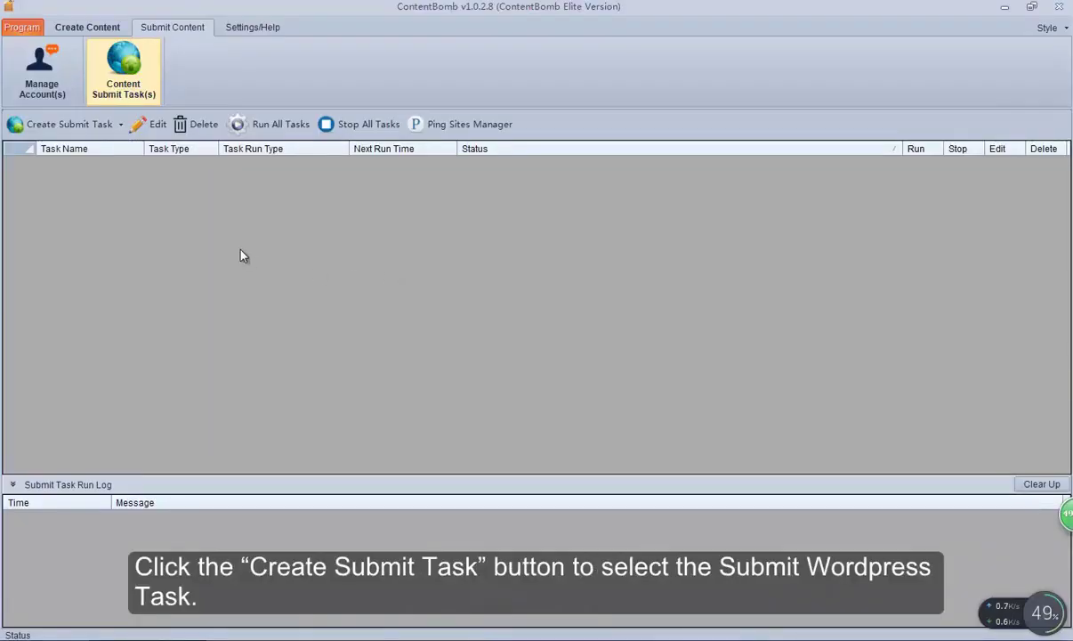
- Create a Submit WordPress Task named '1' using local content
left_click(76, 128)
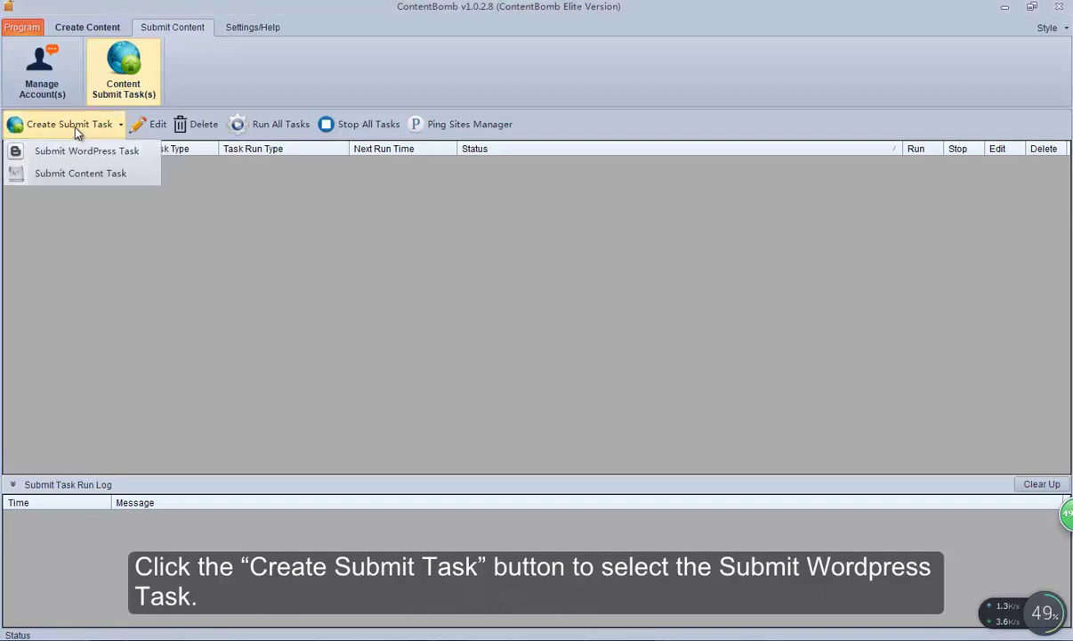
left_click(93, 153)
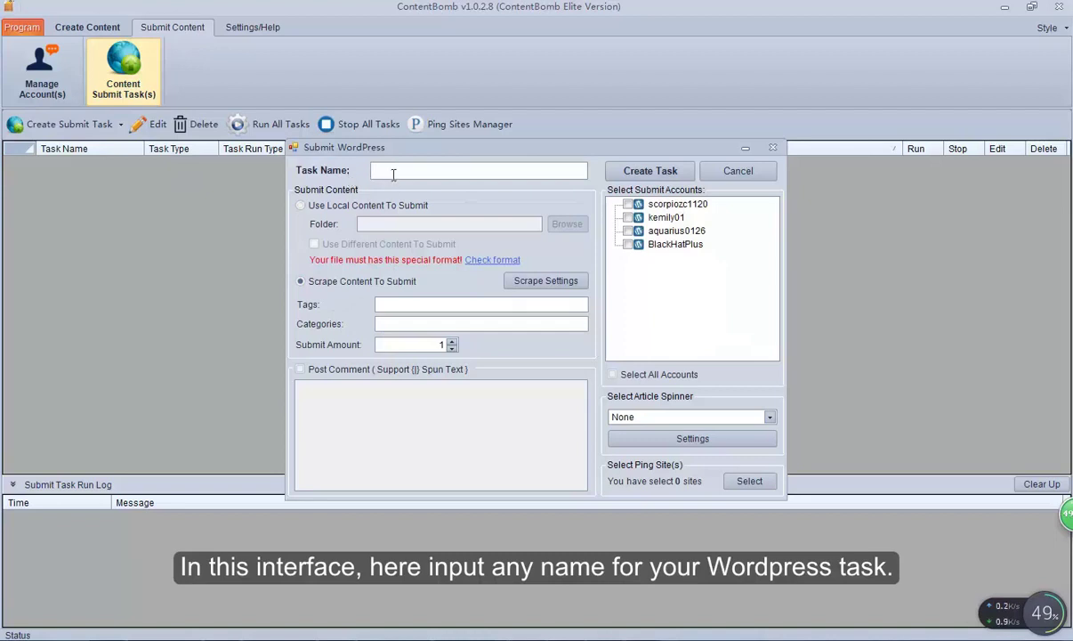
type("1")
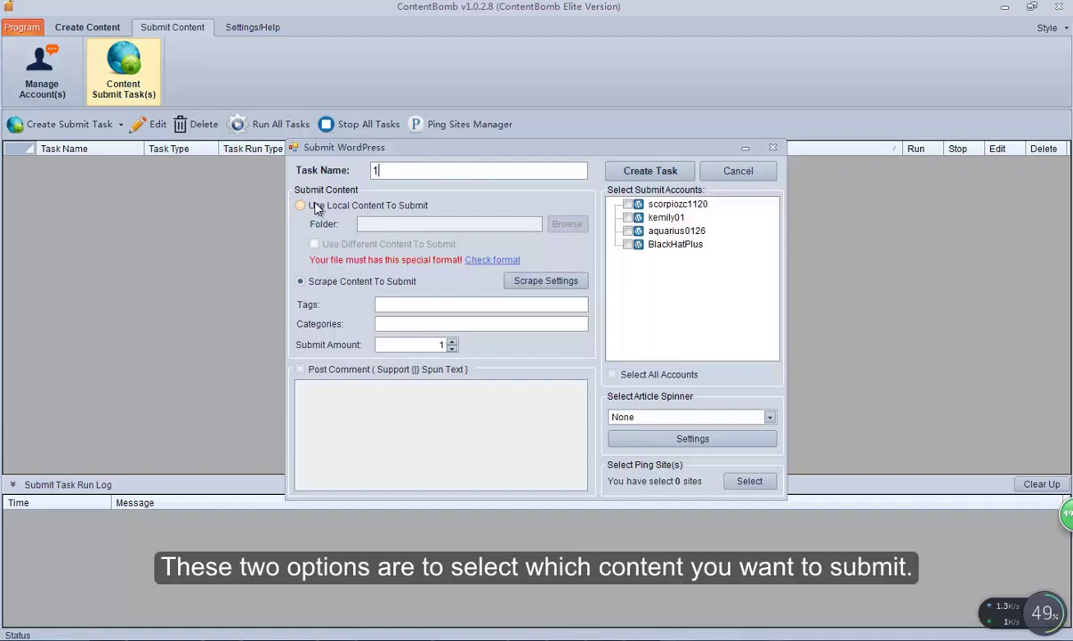
left_click(300, 206)
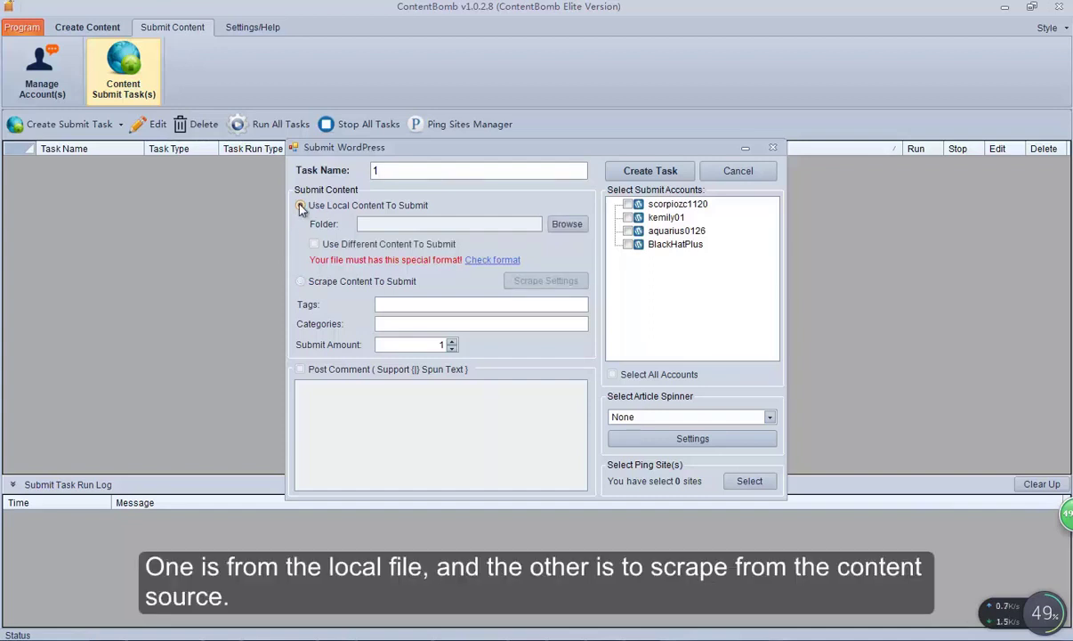
left_click(301, 281)
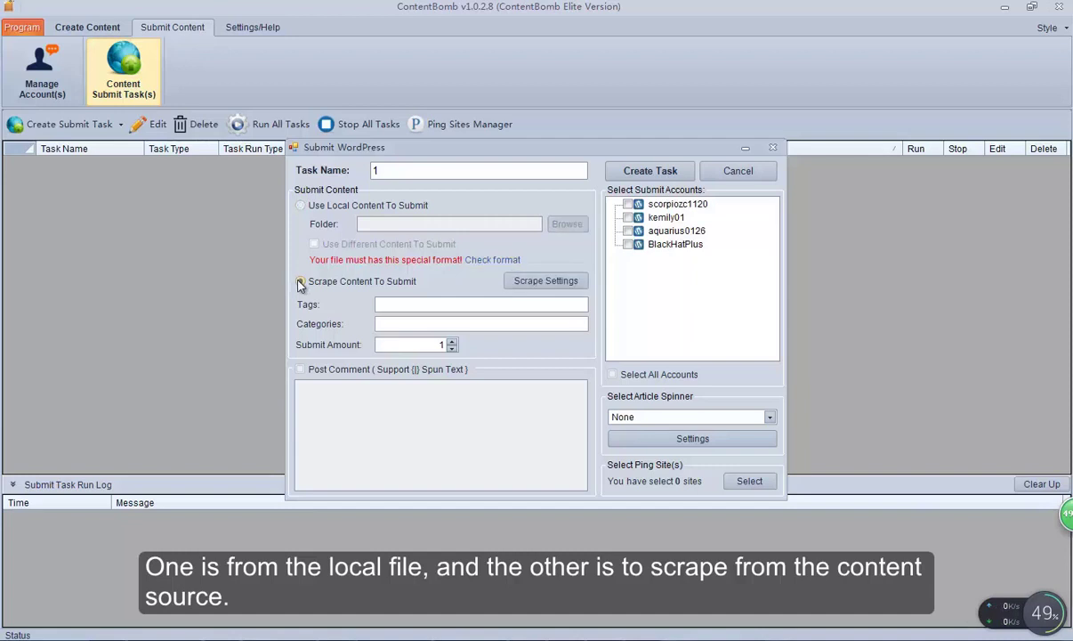
left_click(300, 206)
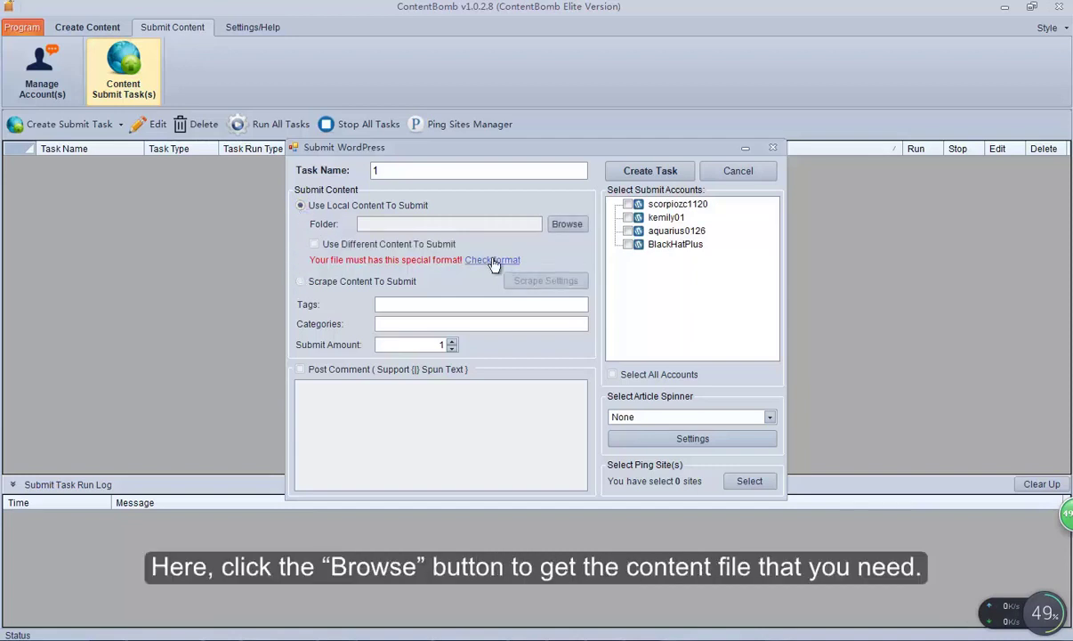
- Set the local content folder to Desktop\1111111
left_click(566, 224)
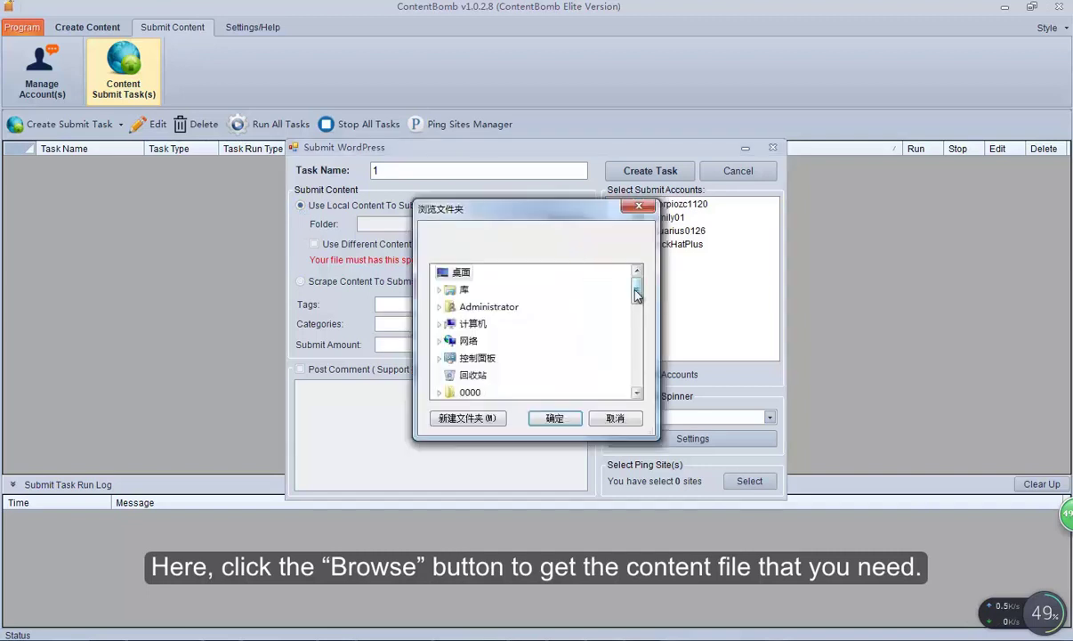
left_click_drag(637, 290, 637, 310)
scroll(601, 293, "down", 1)
left_click(477, 358)
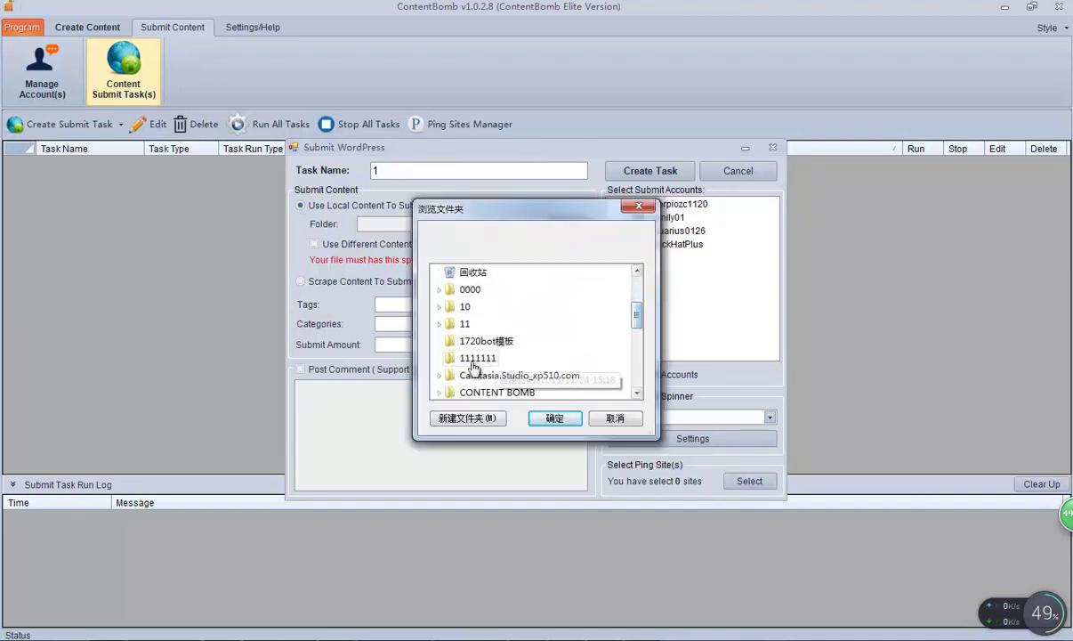
left_click(555, 417)
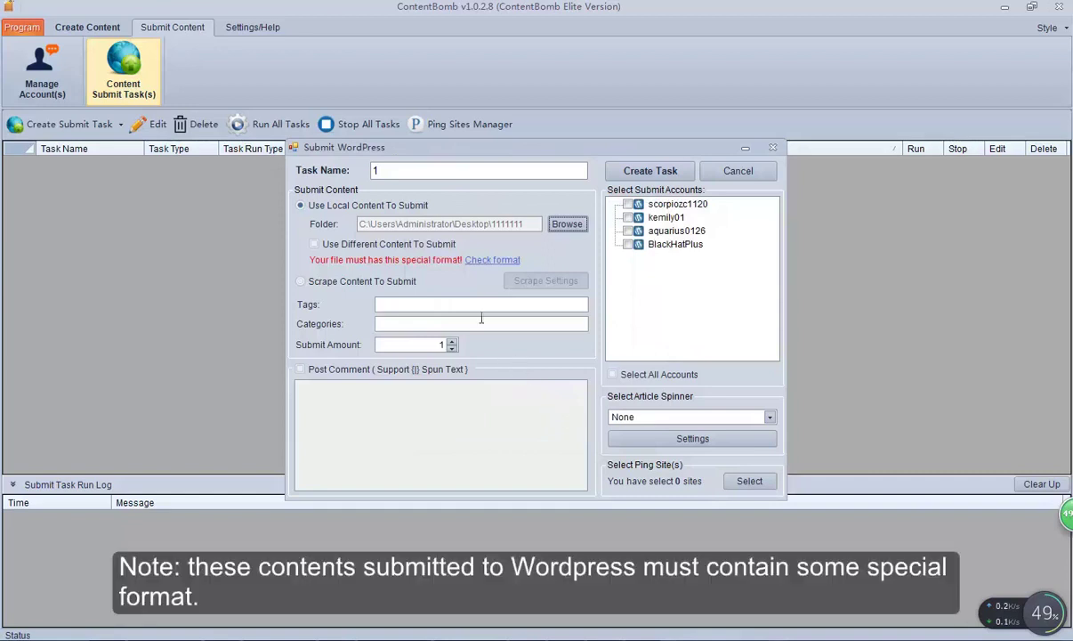
- View the SubmitBlogFormat.txt template with its [Post Title] and [Post Text] tags
left_click(490, 261)
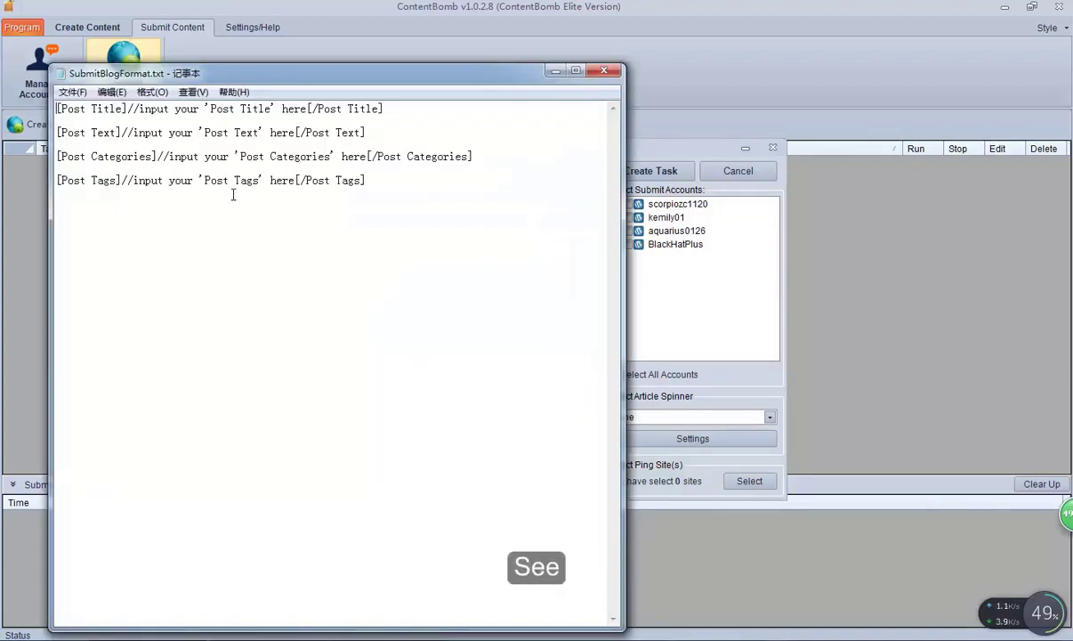
left_click_drag(126, 107, 57, 99)
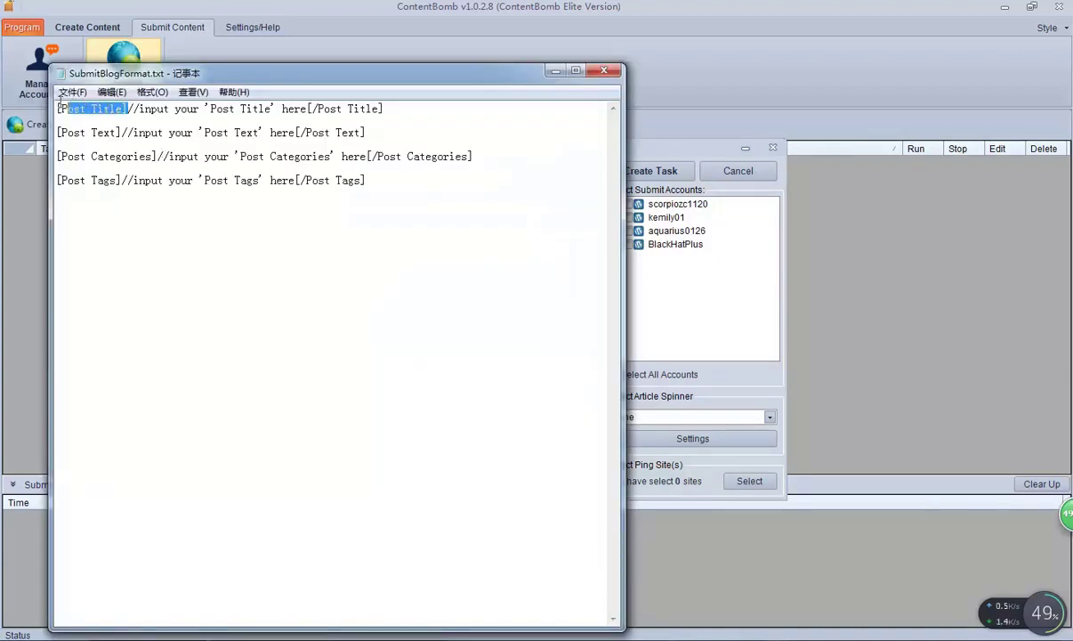
left_click(114, 139)
left_click_drag(119, 133, 56, 131)
left_click(189, 221)
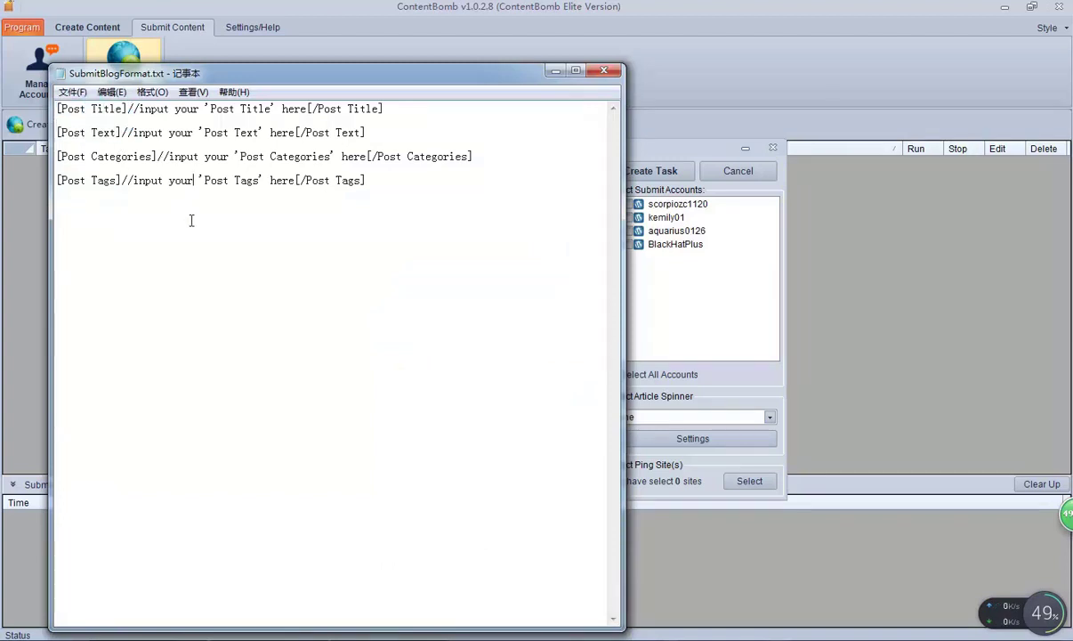
- Close the post format file, enable Use Different Content To Submit, and select Scrape Content To Submit
left_click(599, 73)
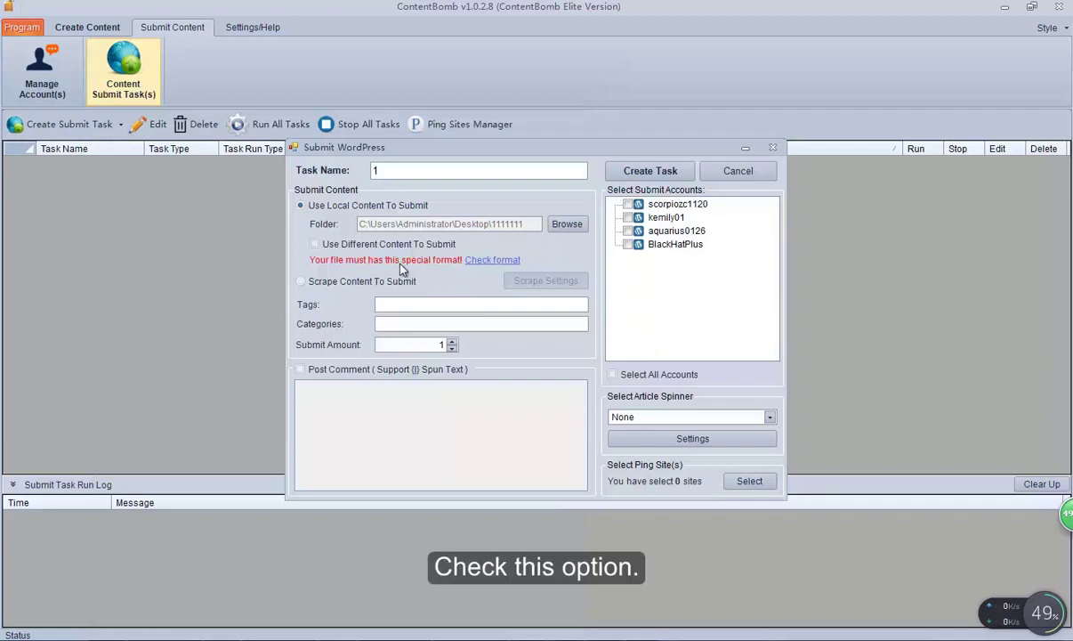
left_click(316, 245)
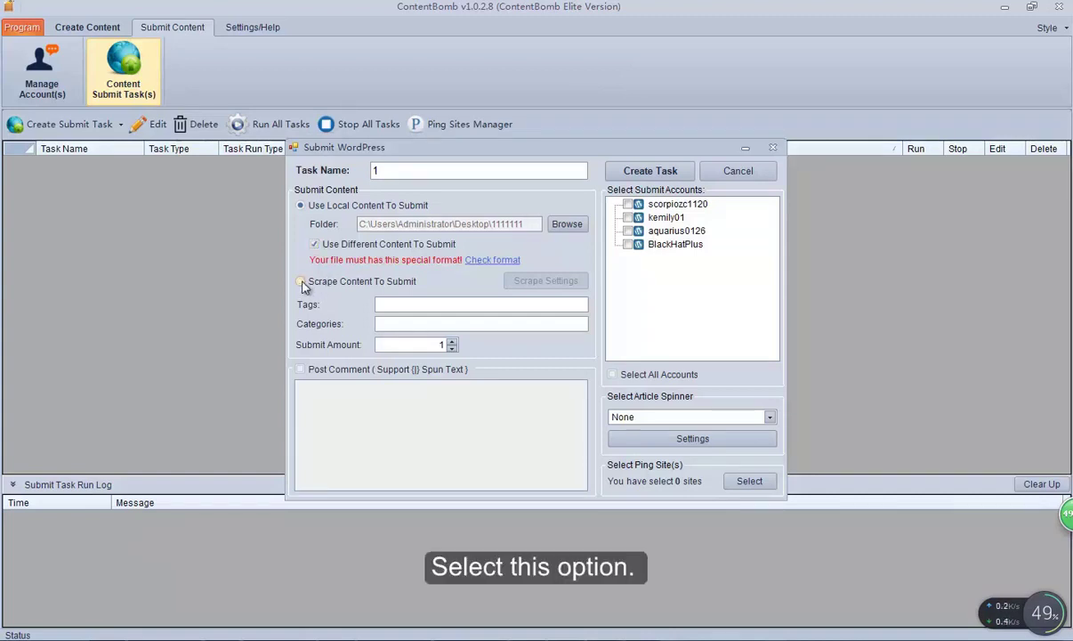
left_click(301, 282)
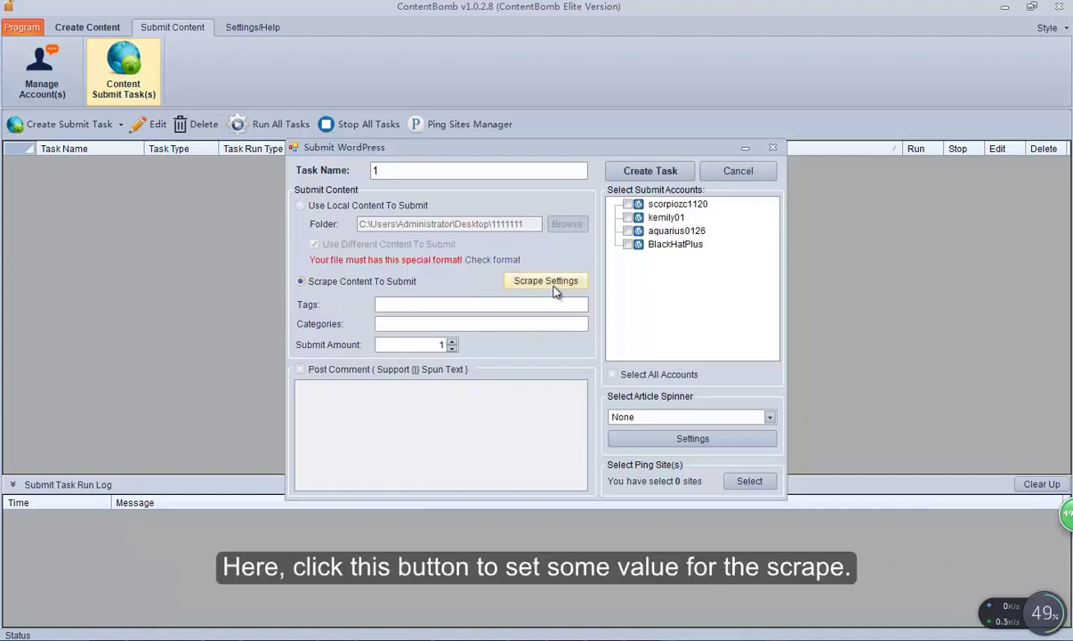
- In the scrape content settings, pick the WordPress 'with image' content template
left_click(555, 283)
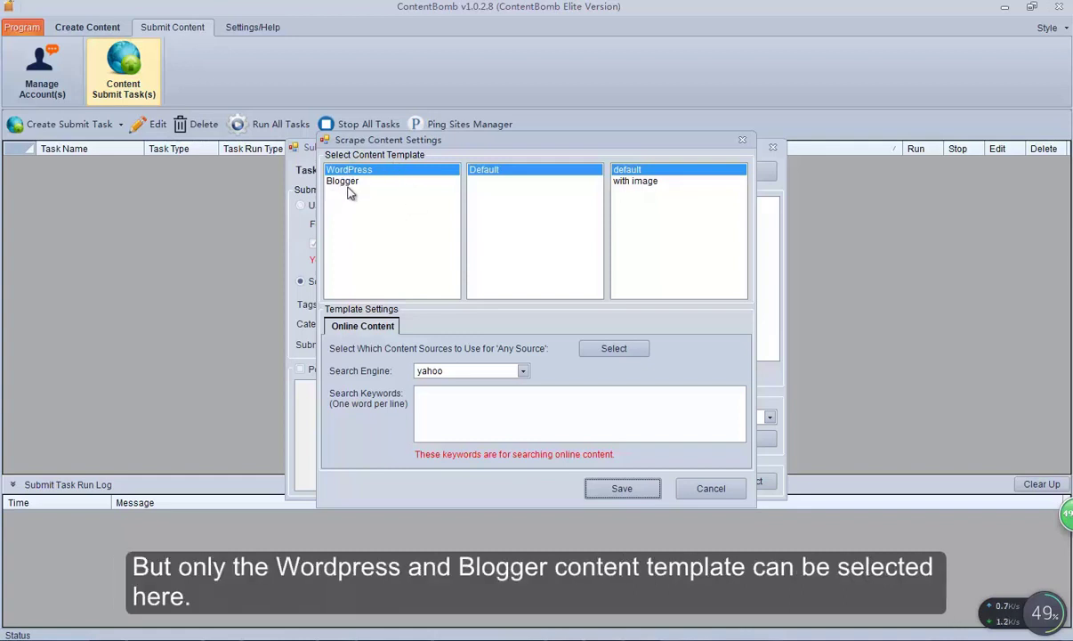
left_click(354, 174)
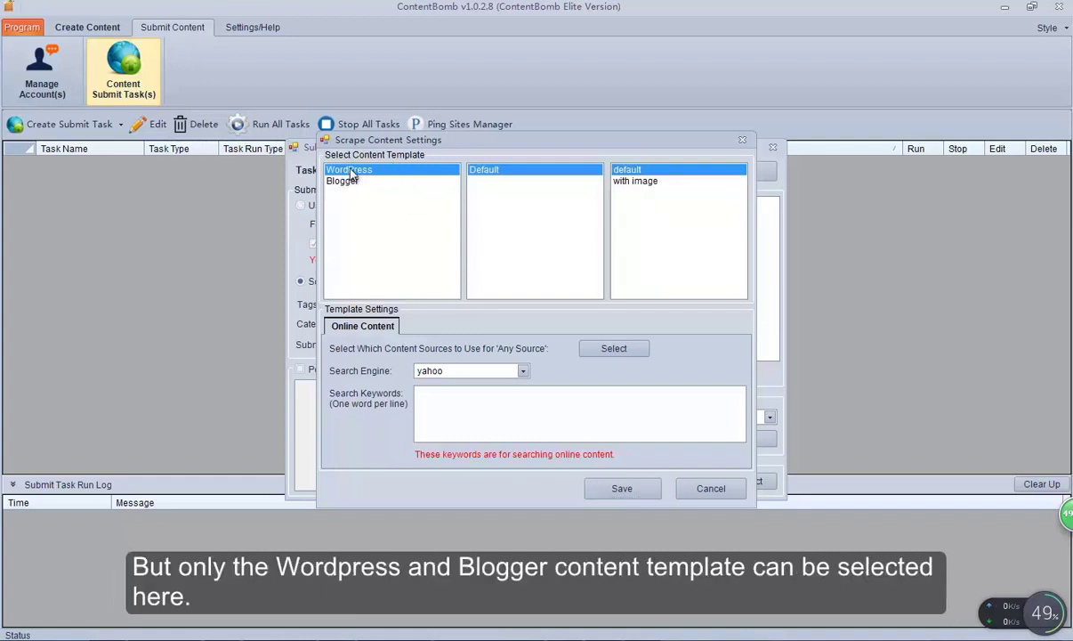
left_click(630, 180)
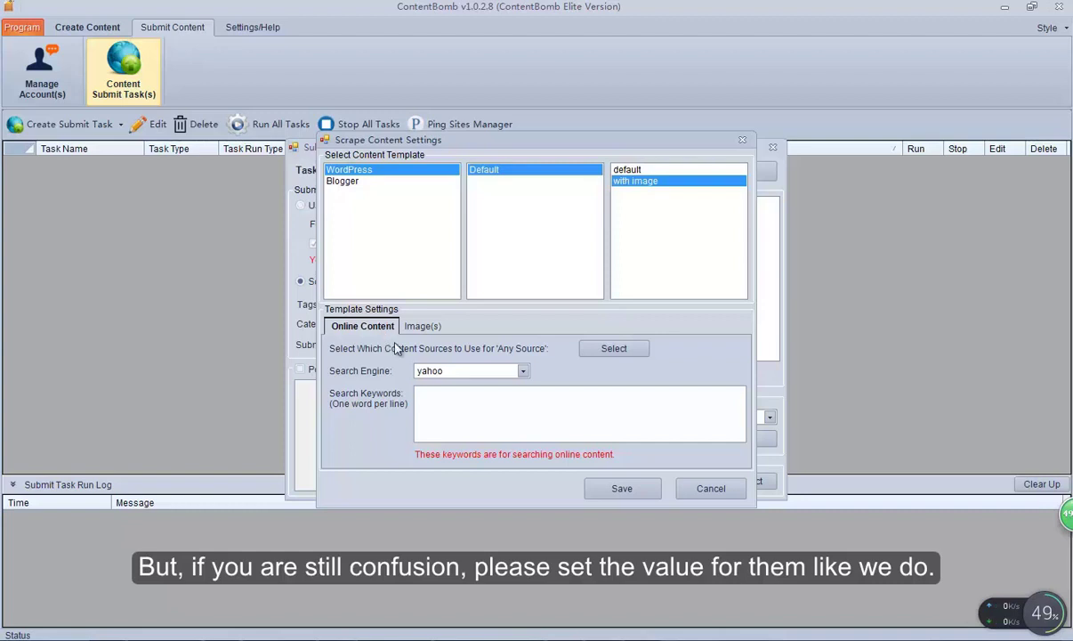
- Set 'friendship' as the search keyword for both online content and images
left_click(474, 408)
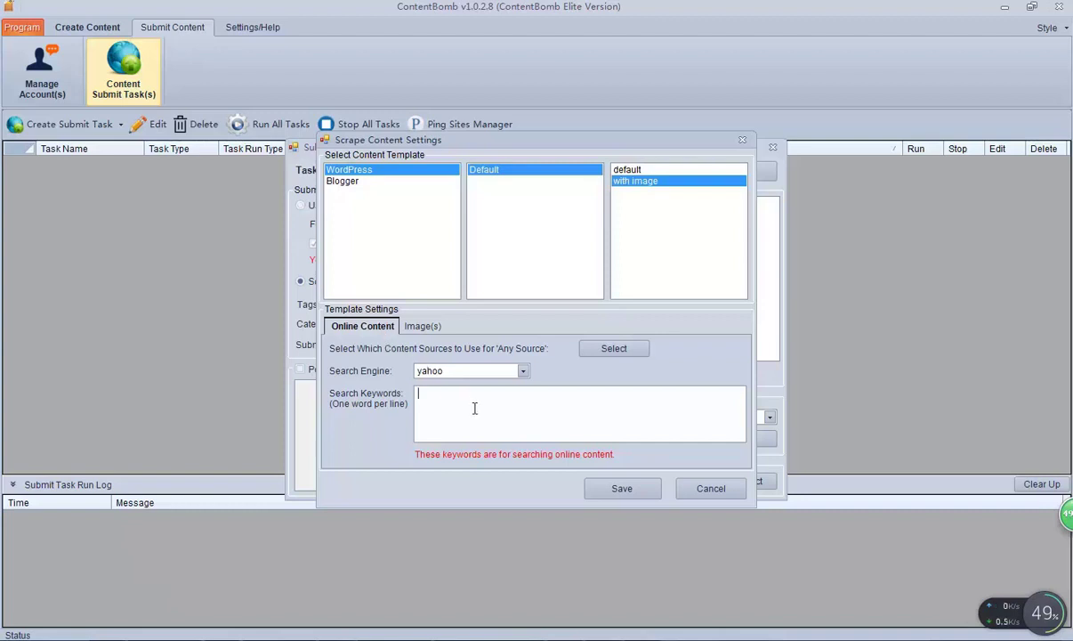
type("friendship")
left_click(421, 326)
left_click(440, 359)
type("friendsh")
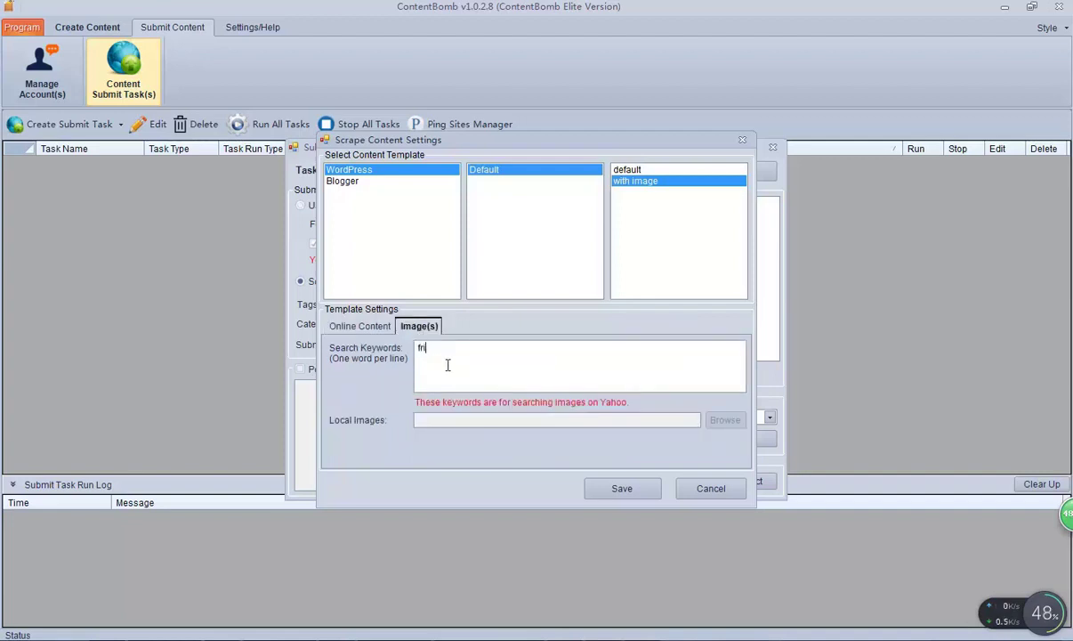
type("ip")
left_click(356, 326)
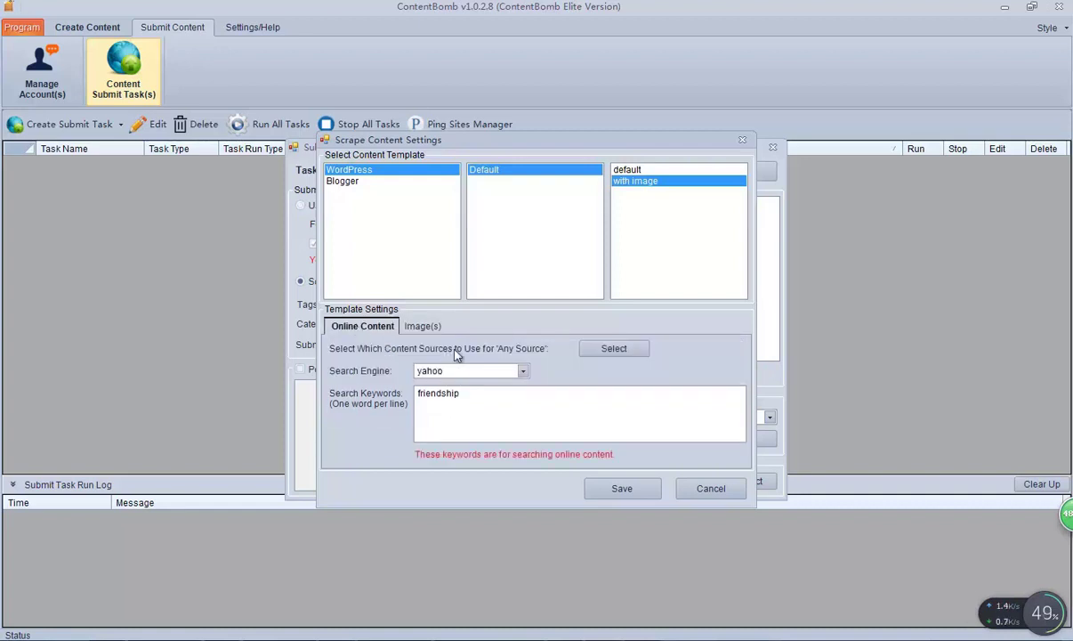
- Limit Any Source title sources to buzzle.com and body sources to amazines.com, then save
left_click(601, 350)
left_click(397, 239)
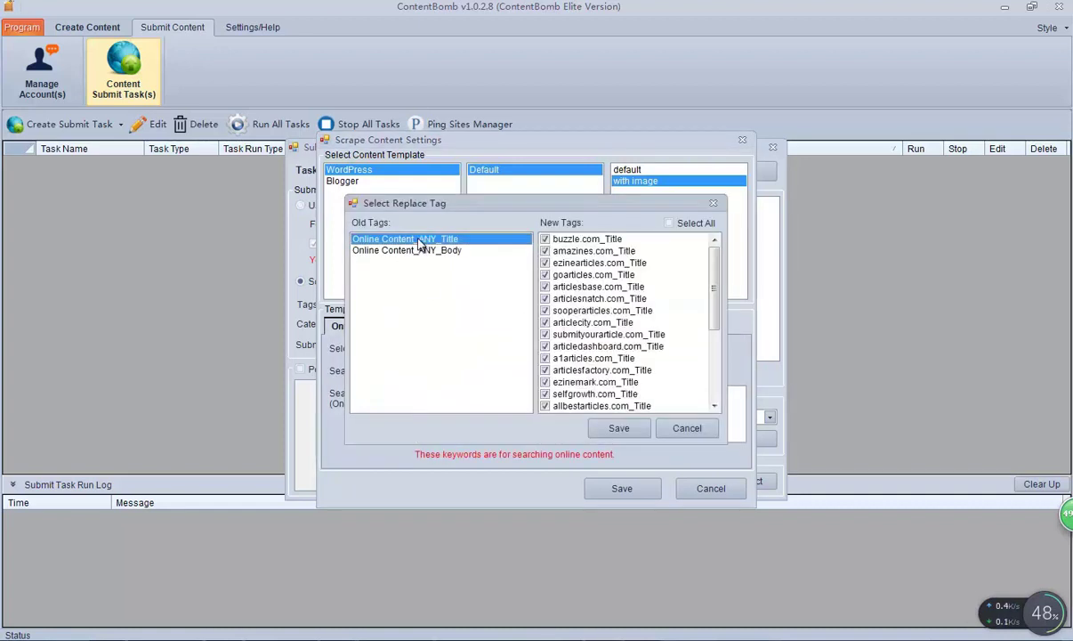
left_click(670, 223)
left_click(550, 238)
left_click(545, 239)
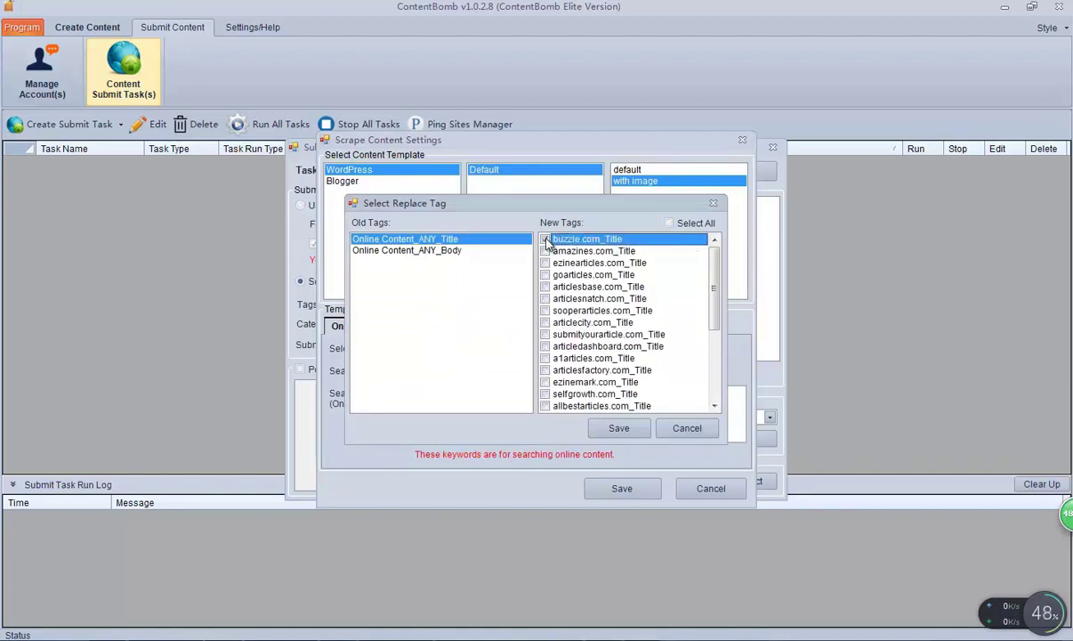
left_click(428, 250)
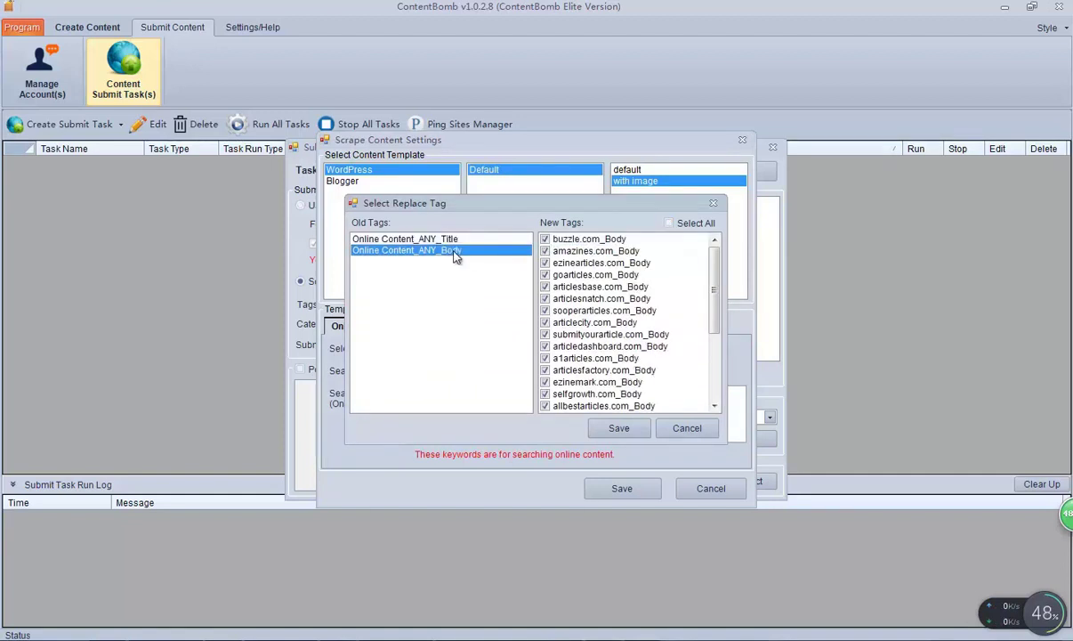
left_click(669, 224)
left_click(544, 251)
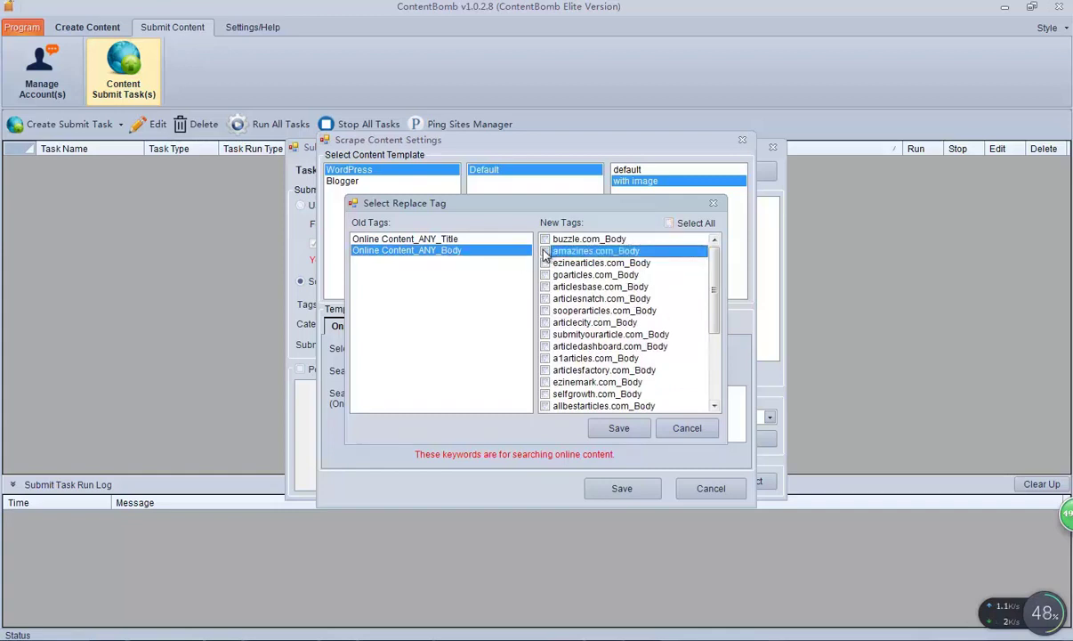
left_click(598, 425)
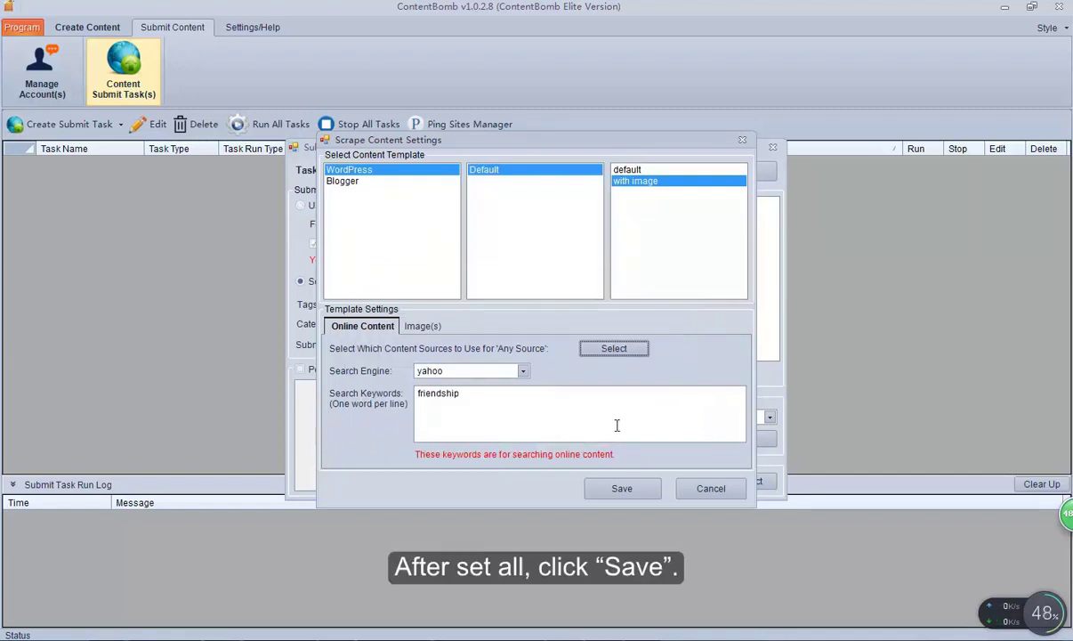
- Save the scrape settings and revert the task to local content from folder 1111111
left_click(637, 492)
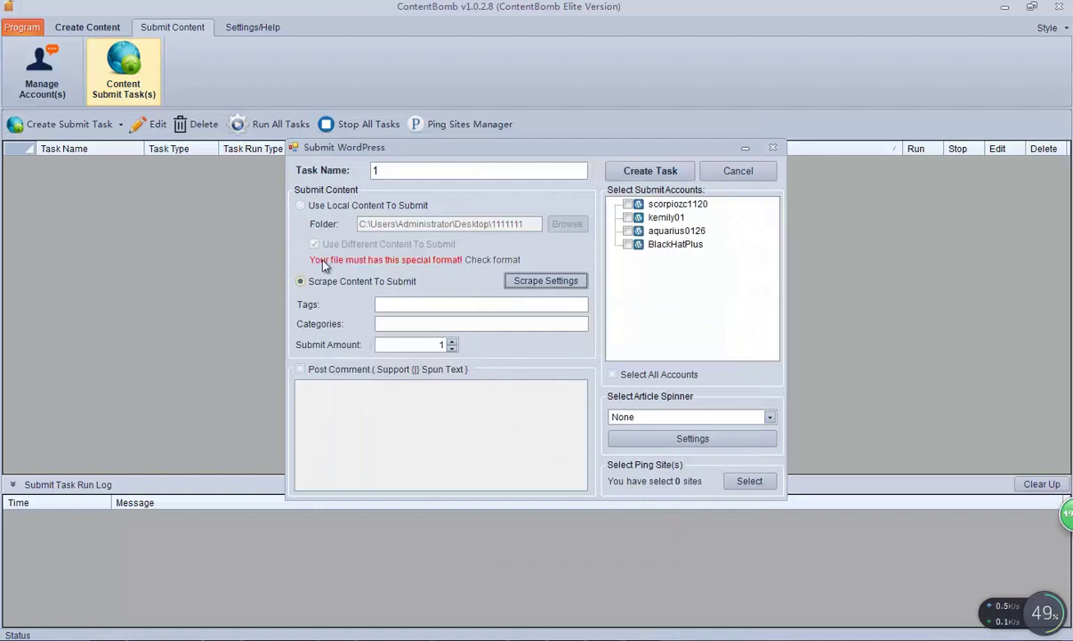
left_click(301, 205)
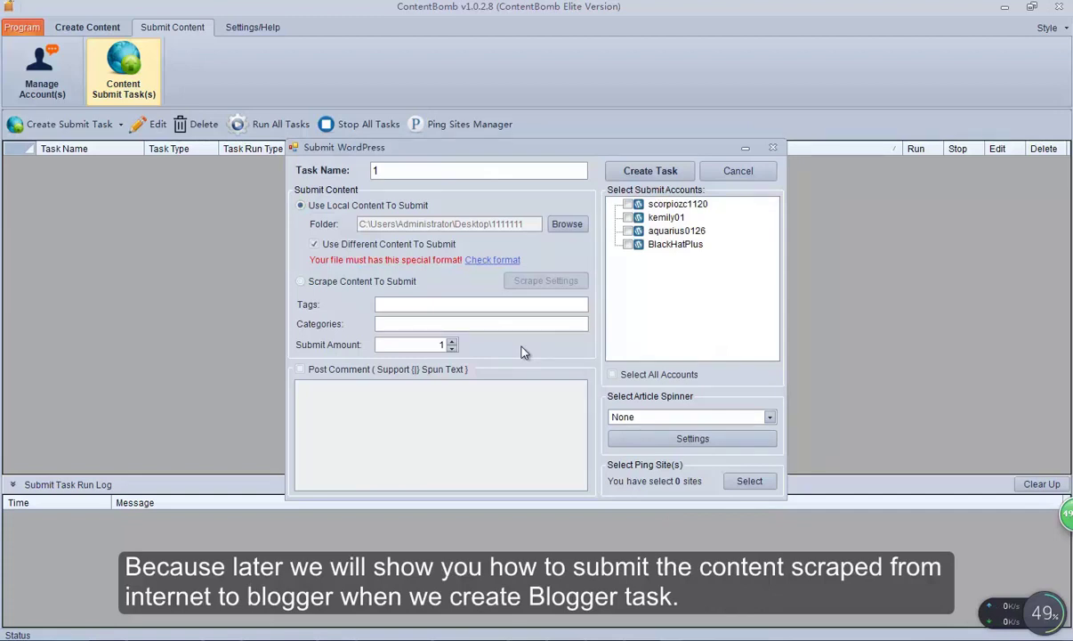
- Tag the content 'friend, friendship', leaving the submit amount at 1
left_click(389, 307)
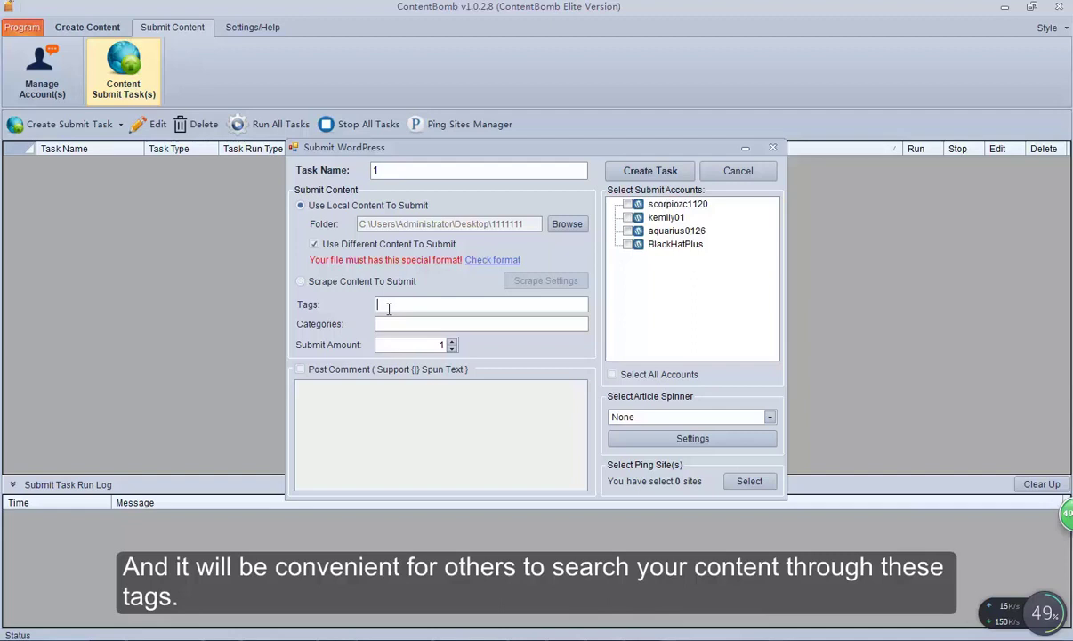
type("ri")
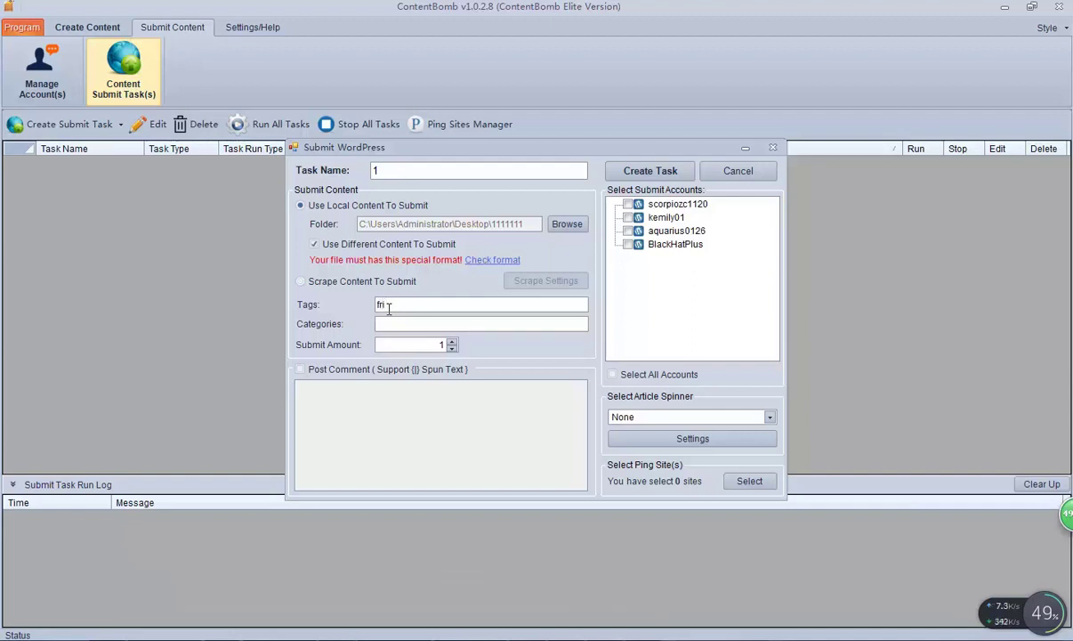
type("end, friendship")
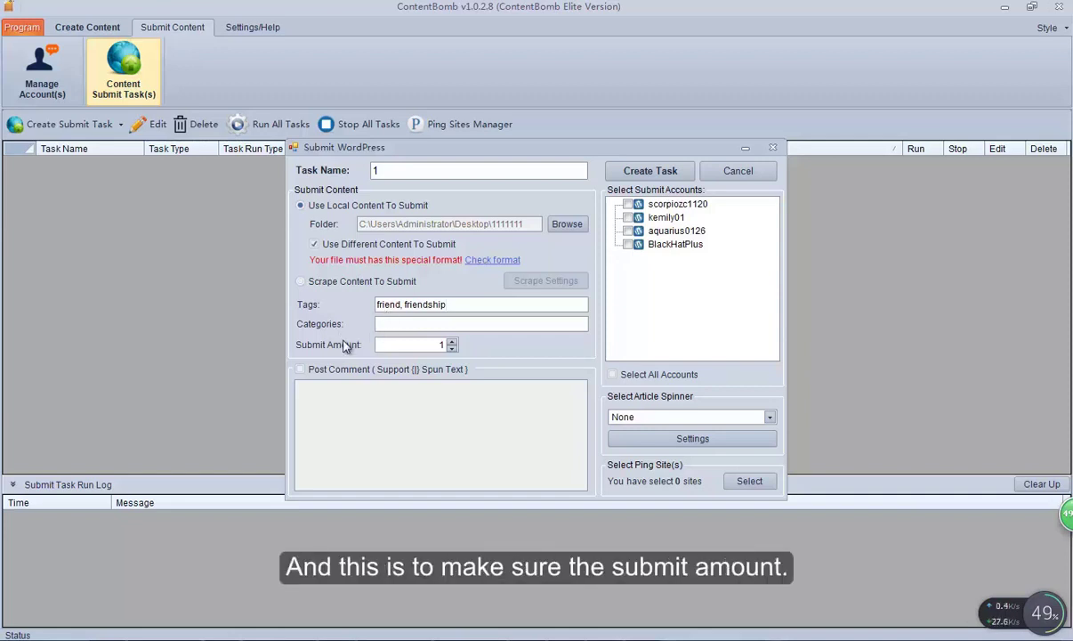
left_click(452, 343)
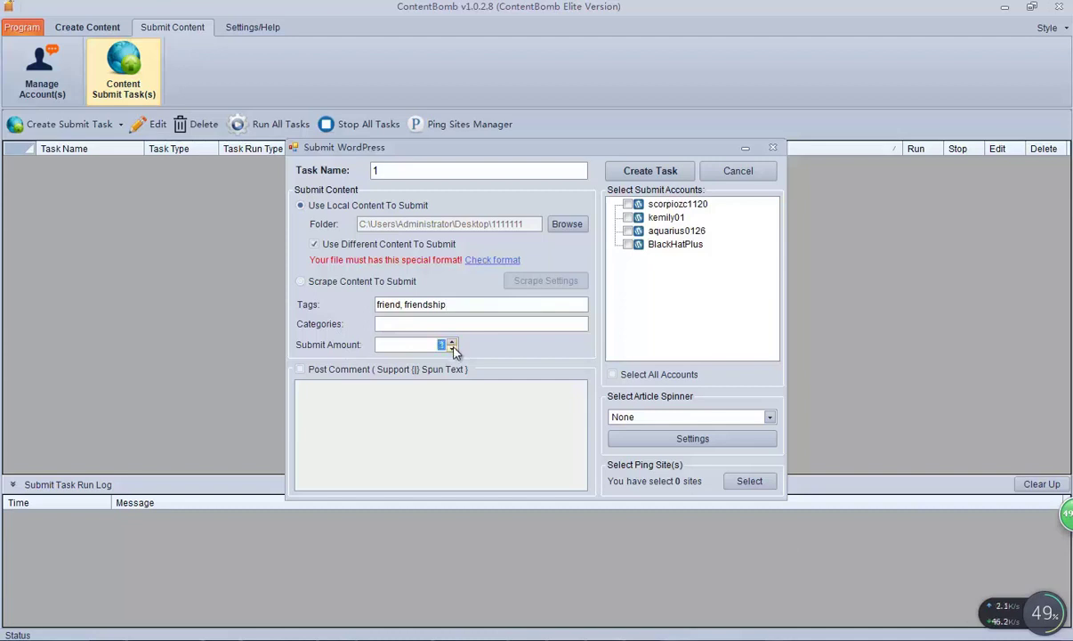
- Enable Post Comment with the text 'friend is the most important part for our life, we work together'
left_click(301, 370)
left_click(311, 390)
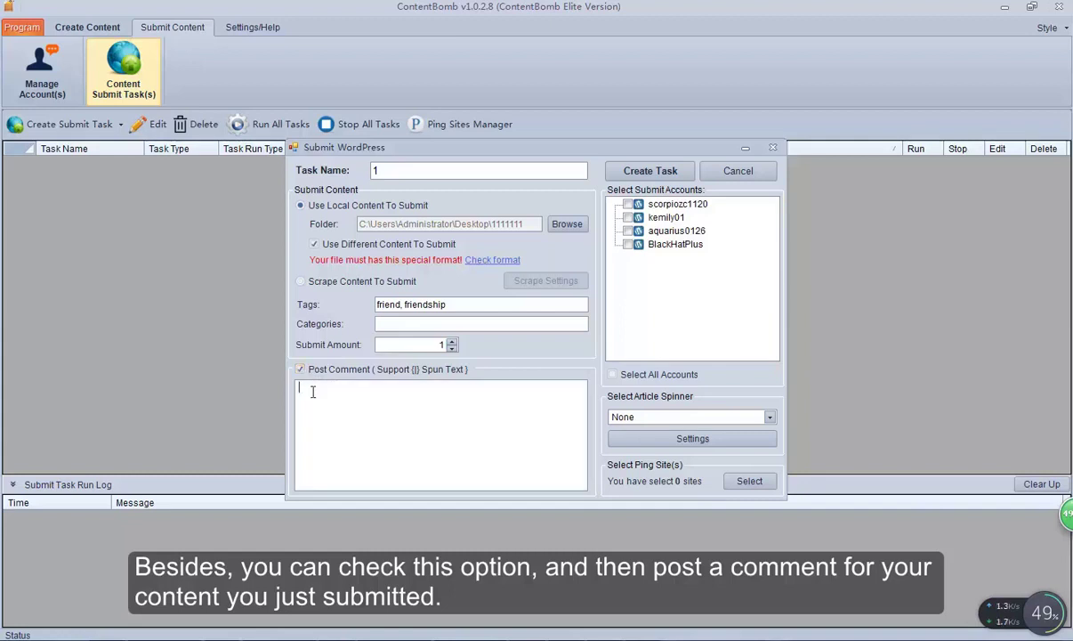
type("{")
type("frien")
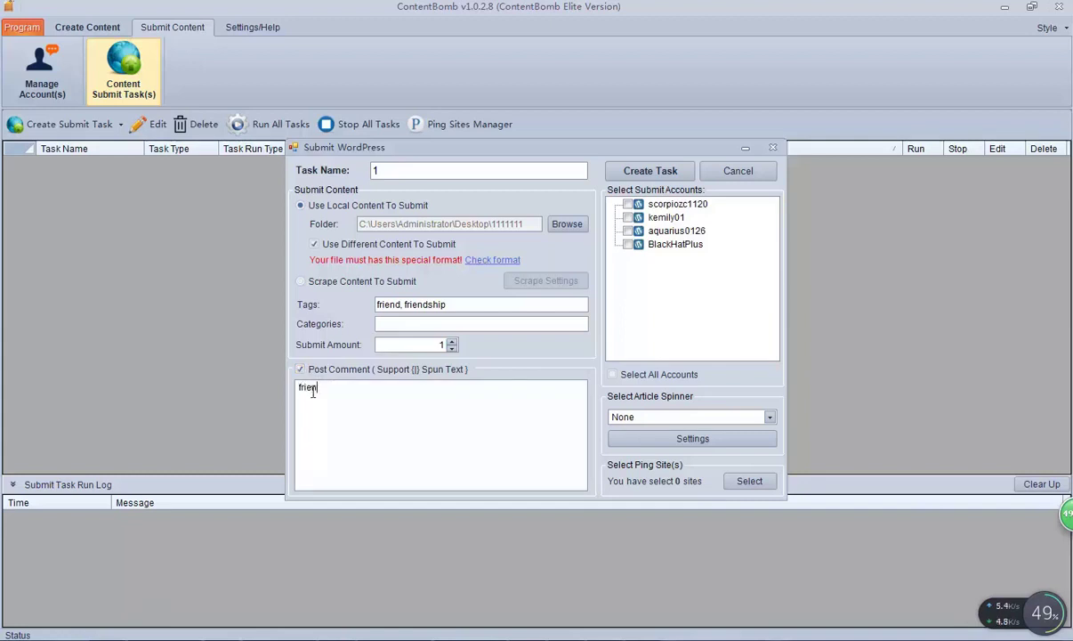
type("d is the most important part")
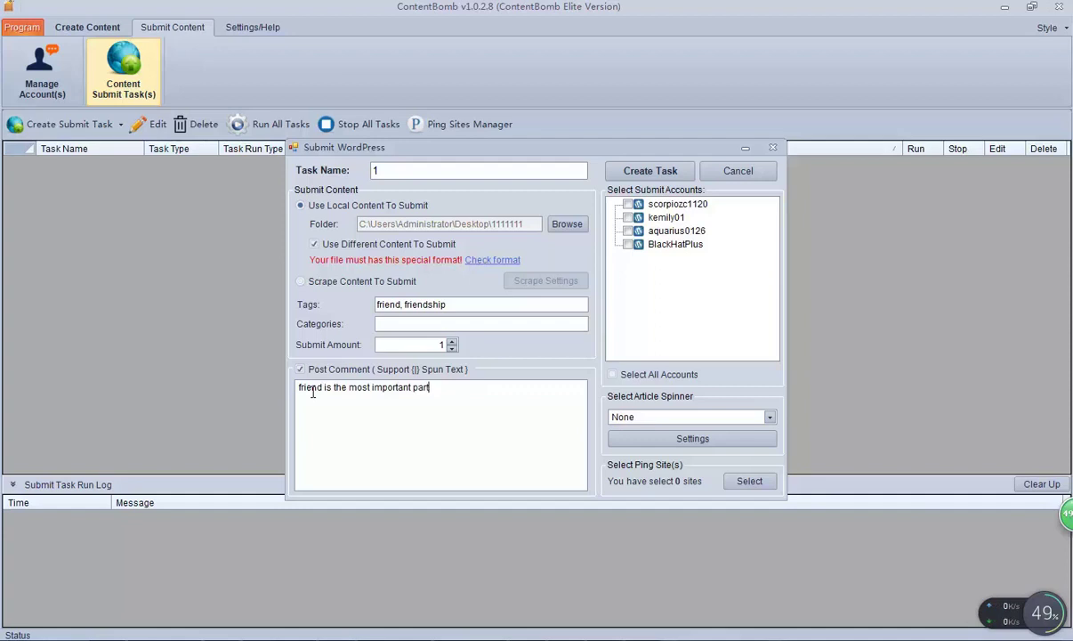
type(" for our life, we work toghthere")
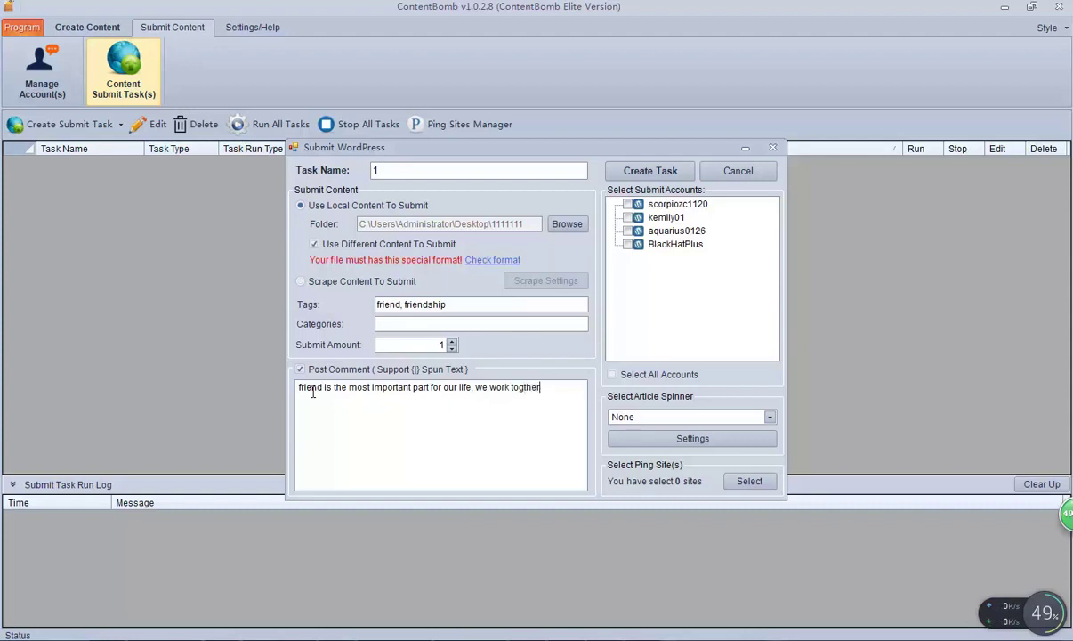
key("BackSpace")
key("BackSpace")
key("BackSpace")
key("BackSpace")
key("BackSpace")
type("ether.")
type(" suc")
key("BackSpace")
key("BackSpace")
type("tudy ")
type("tothere")
key("BackSpace")
key("BackSpace")
key("BackSpace")
key("BackSpace")
type("ghter.")
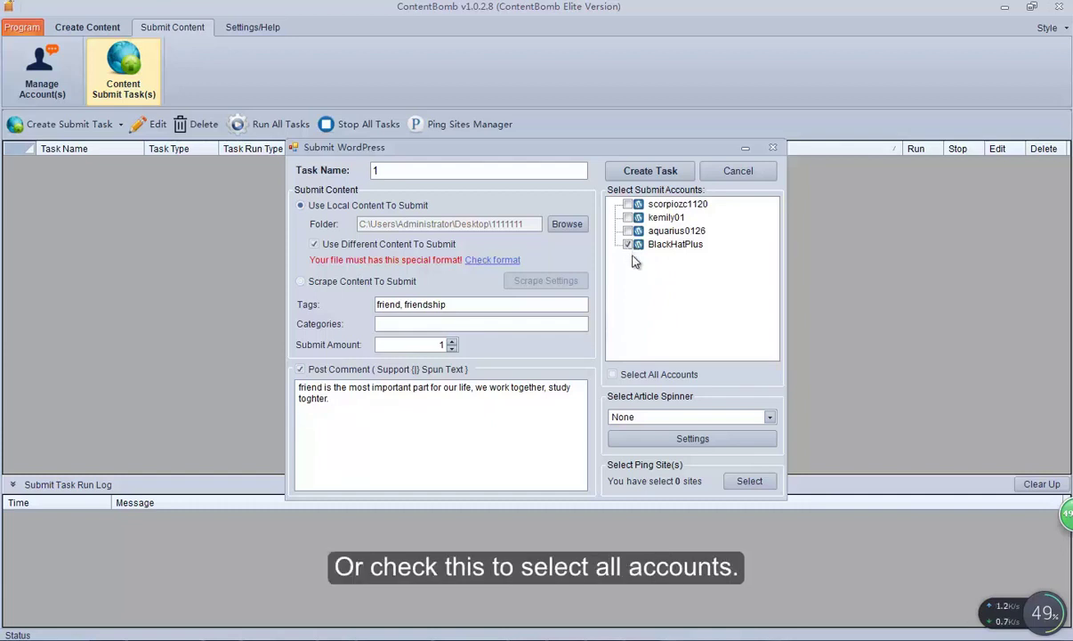
- Tick only the last submit account and choose SpinnerChief as the article spinner
left_click(614, 375)
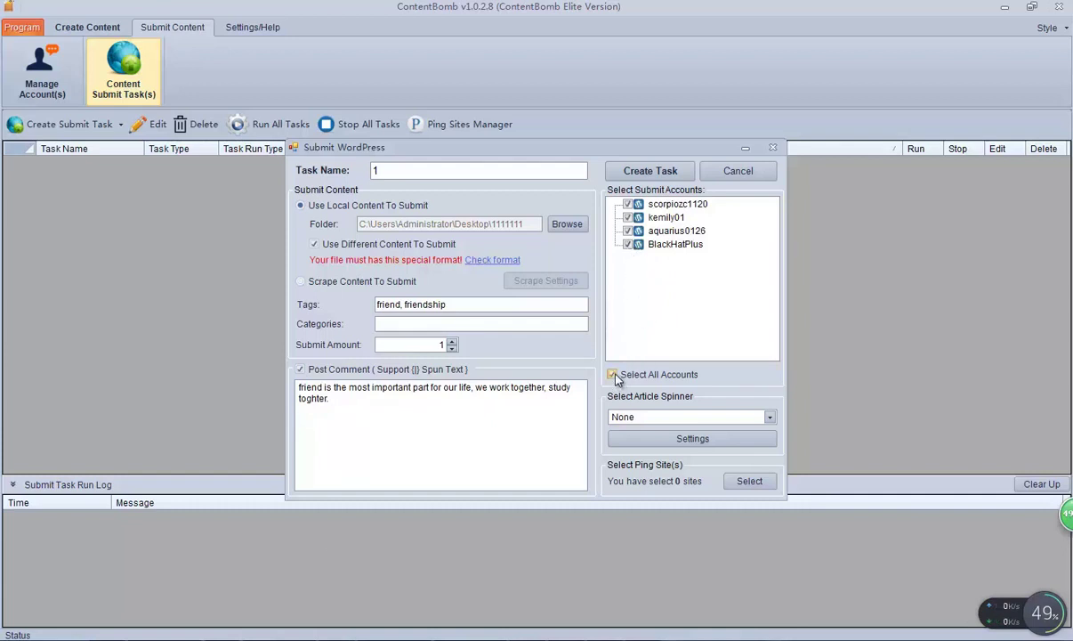
left_click(614, 375)
left_click(628, 245)
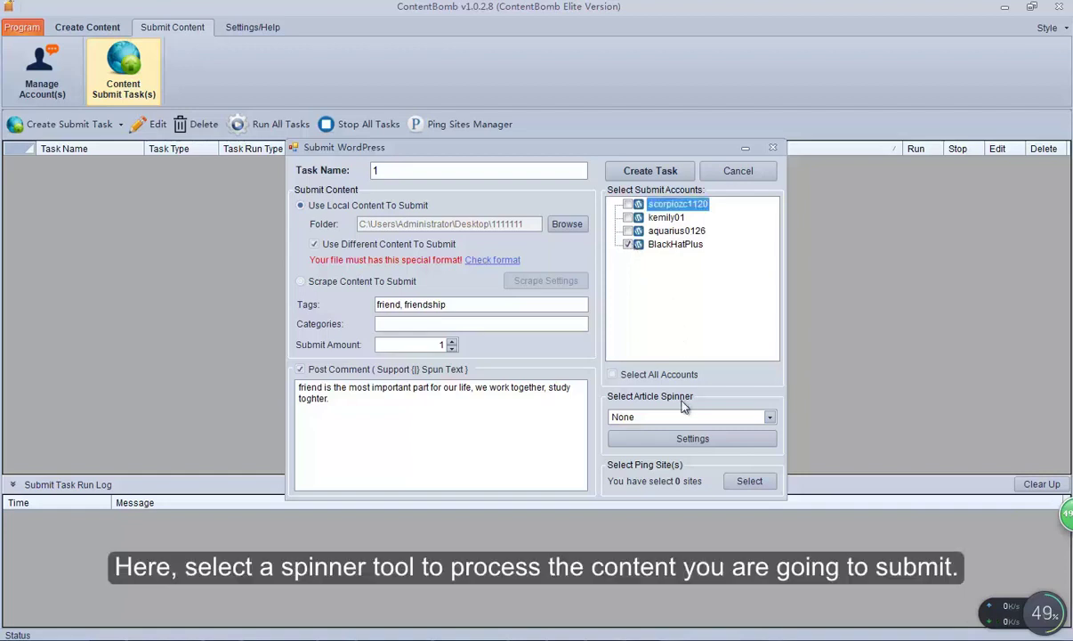
left_click(769, 419)
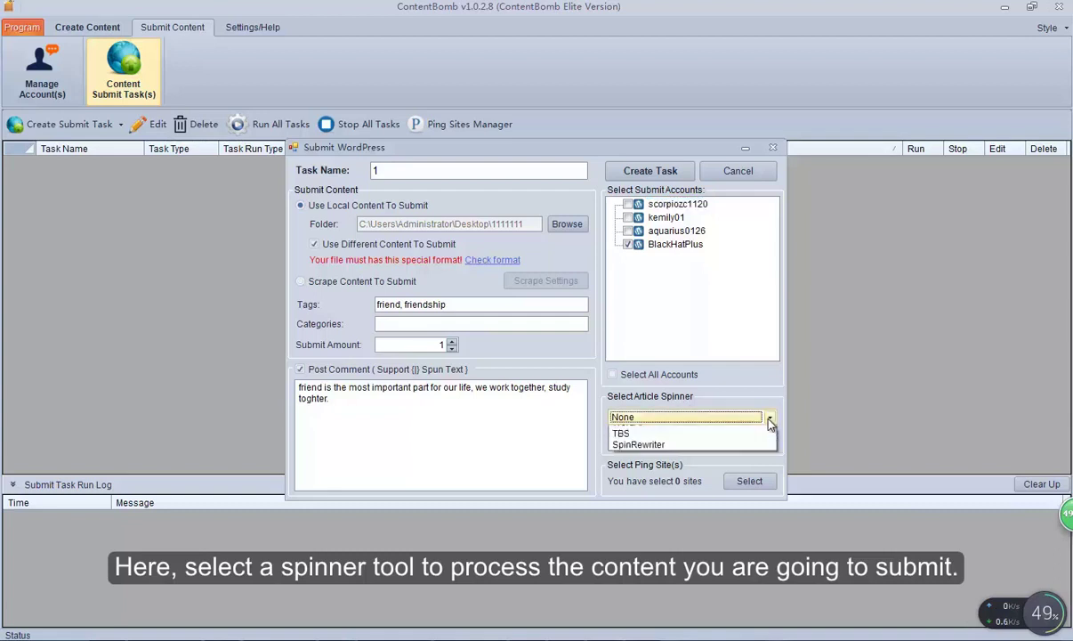
left_click(663, 453)
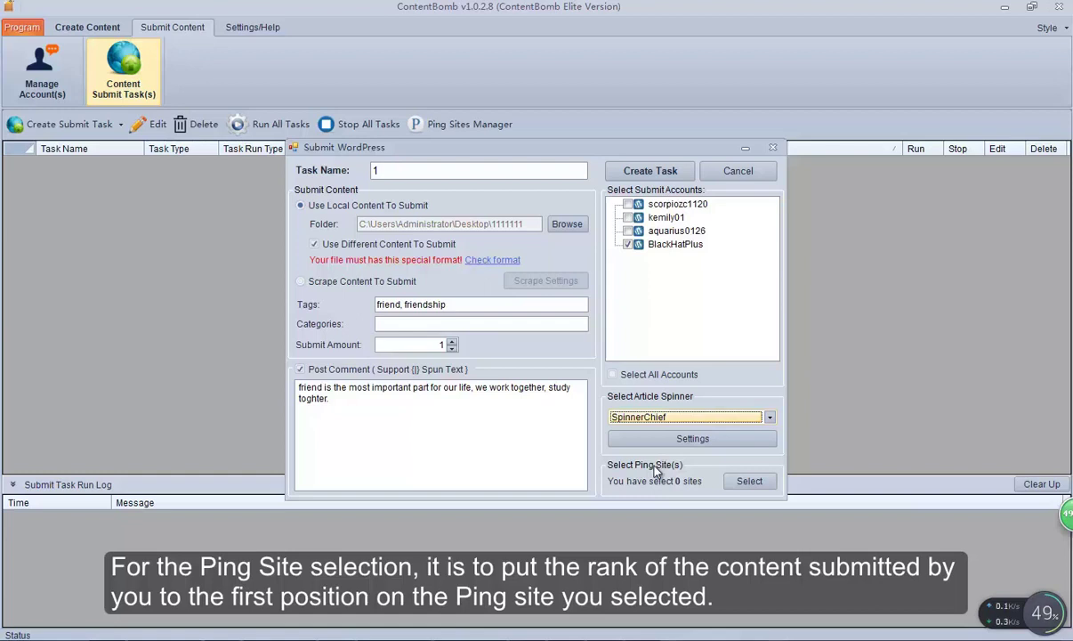
left_click(738, 483)
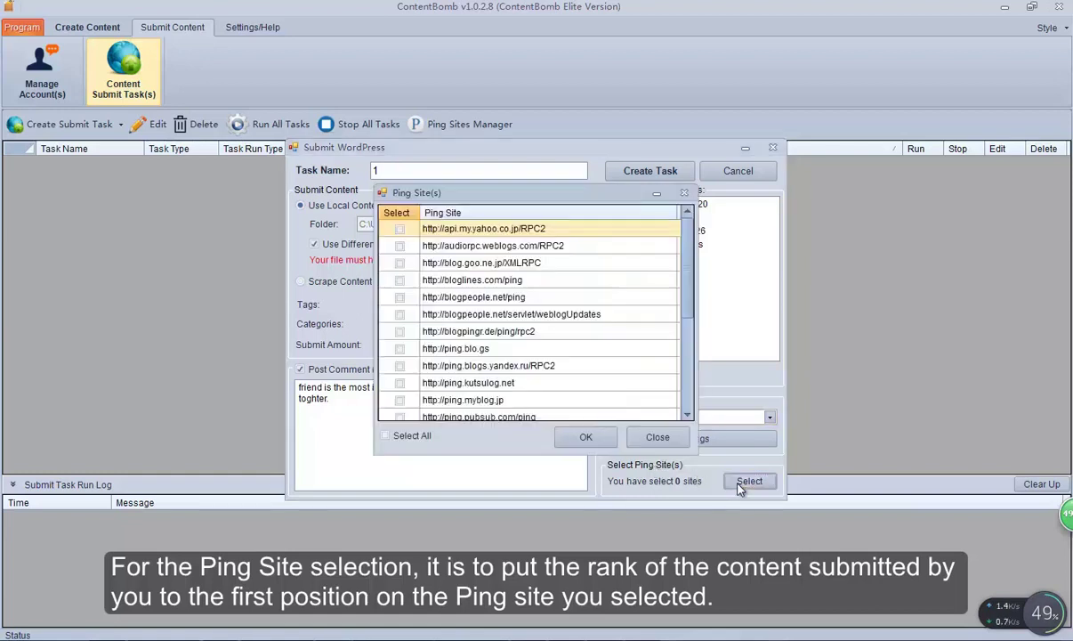
left_click(400, 229)
left_click(399, 231)
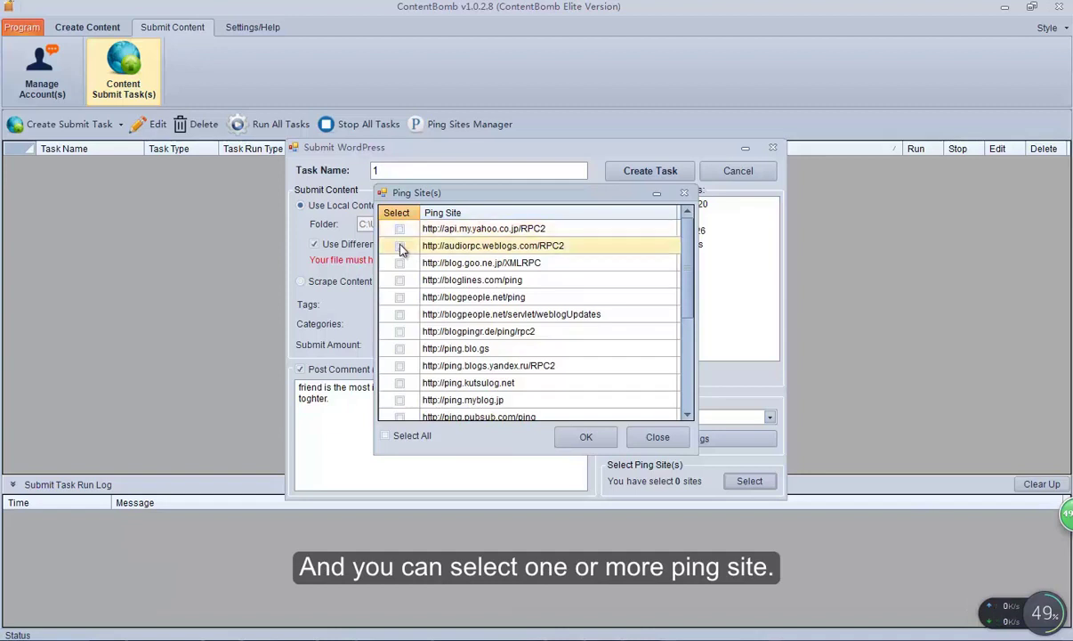
left_click(582, 435)
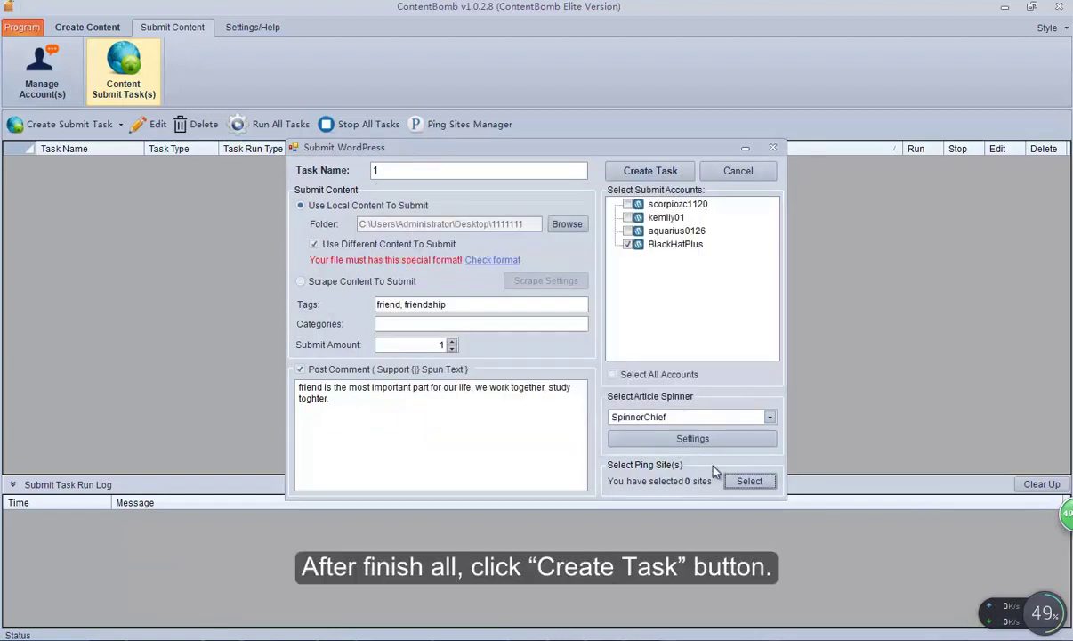
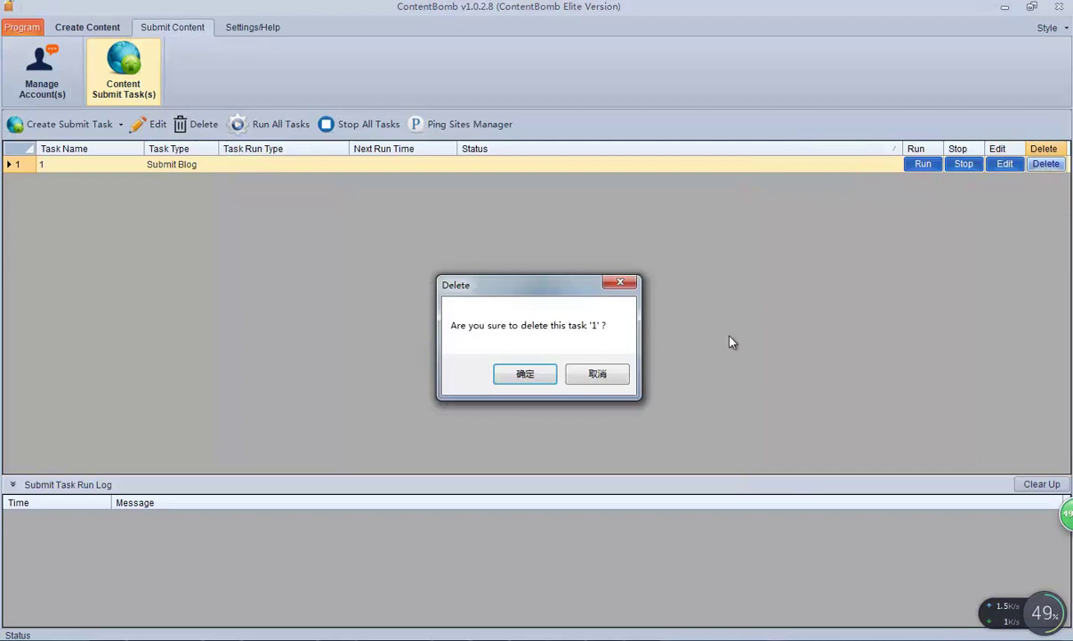
- Keep task 1, then try a one-time run scheduled by month and year
left_click(599, 374)
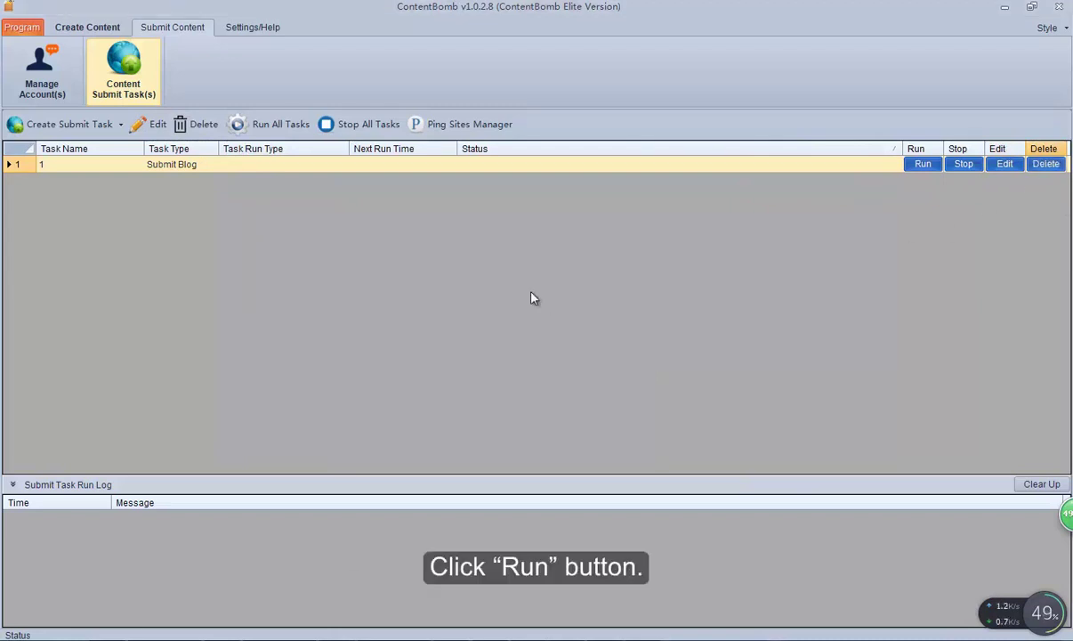
left_click(922, 165)
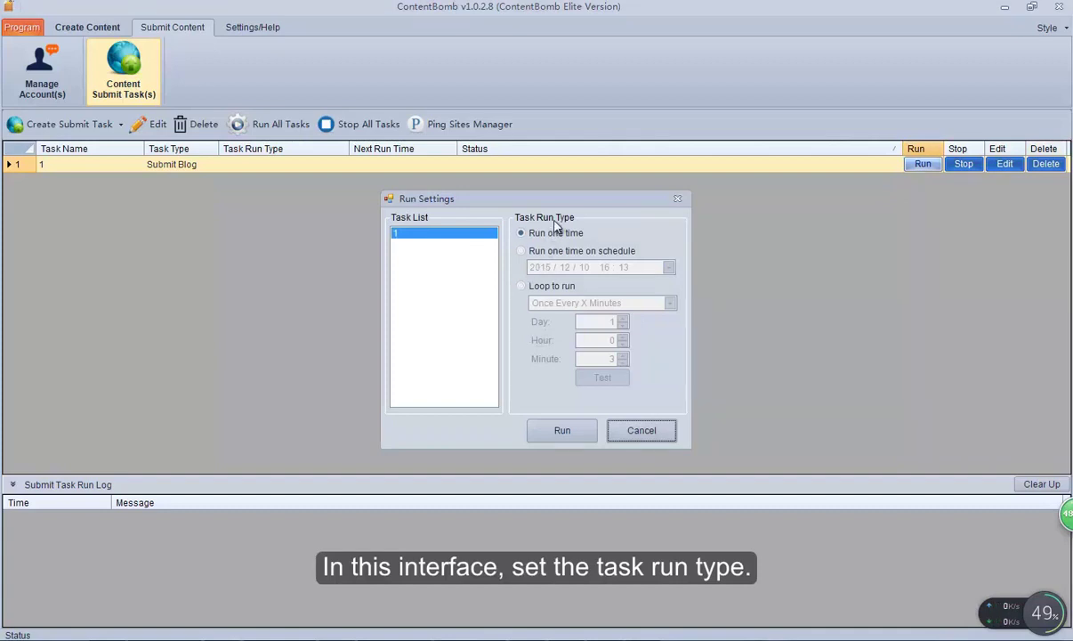
left_click(522, 235)
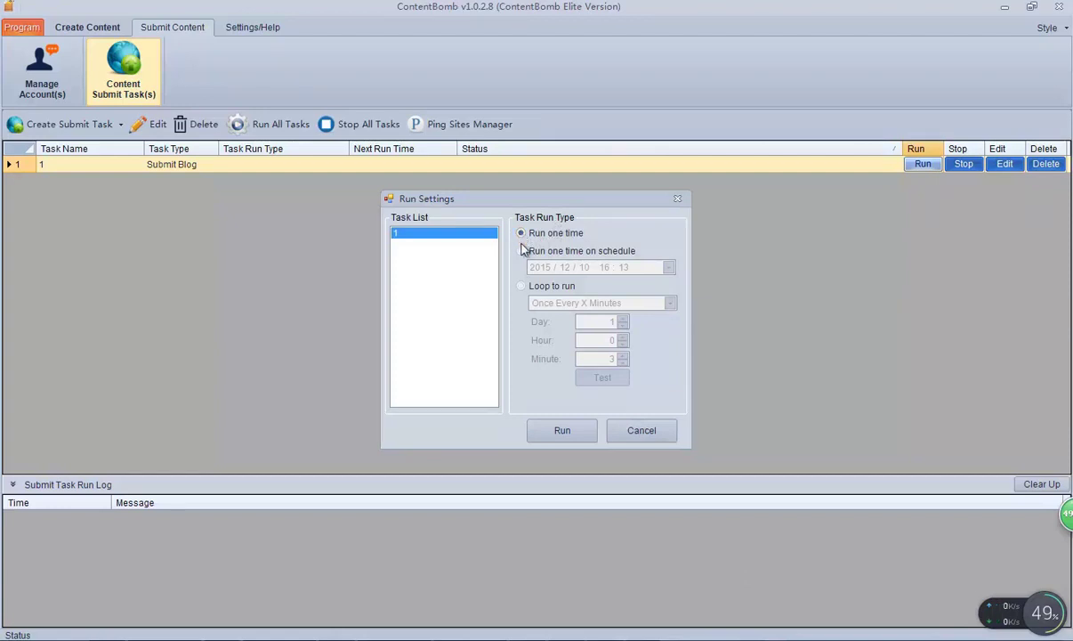
left_click(522, 252)
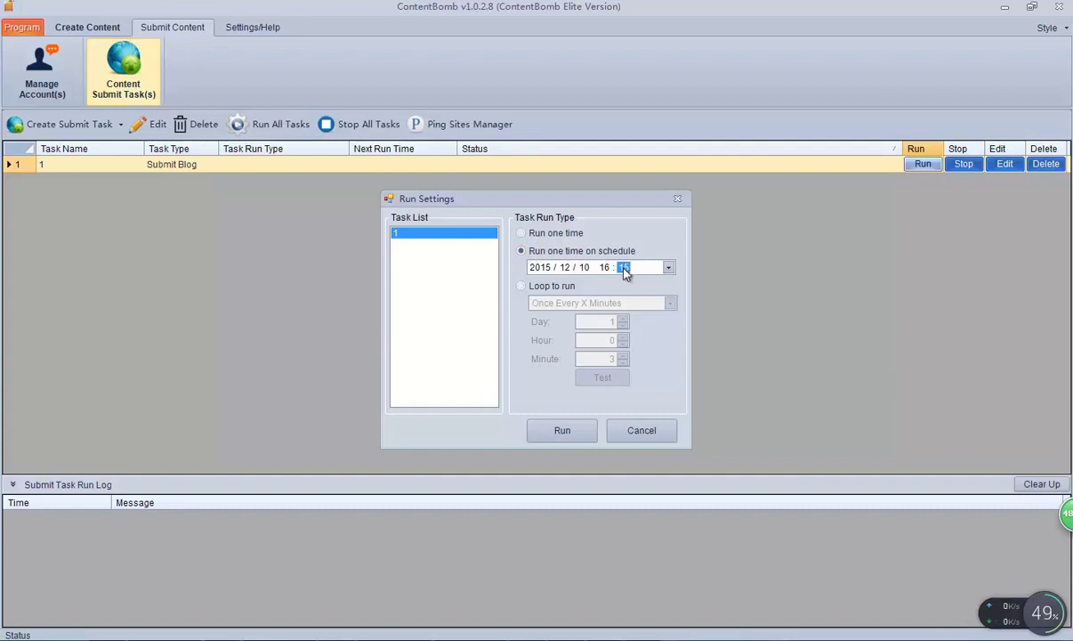
left_click(565, 268)
left_click(535, 267)
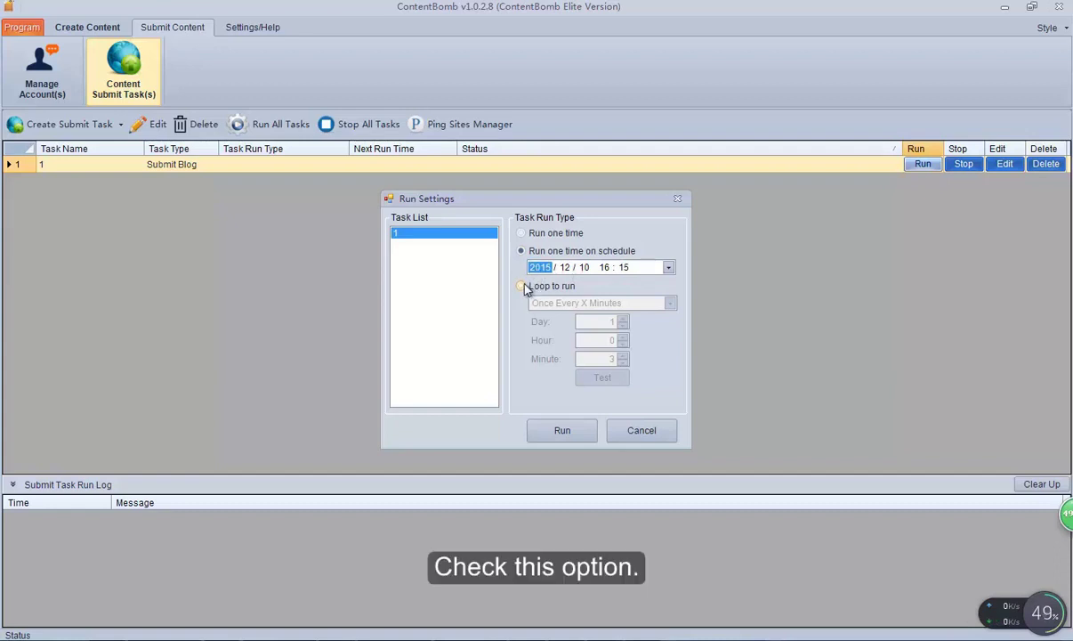
- Try looping every X minutes, hours and days, then run task 1 once
left_click(523, 286)
left_click(522, 286)
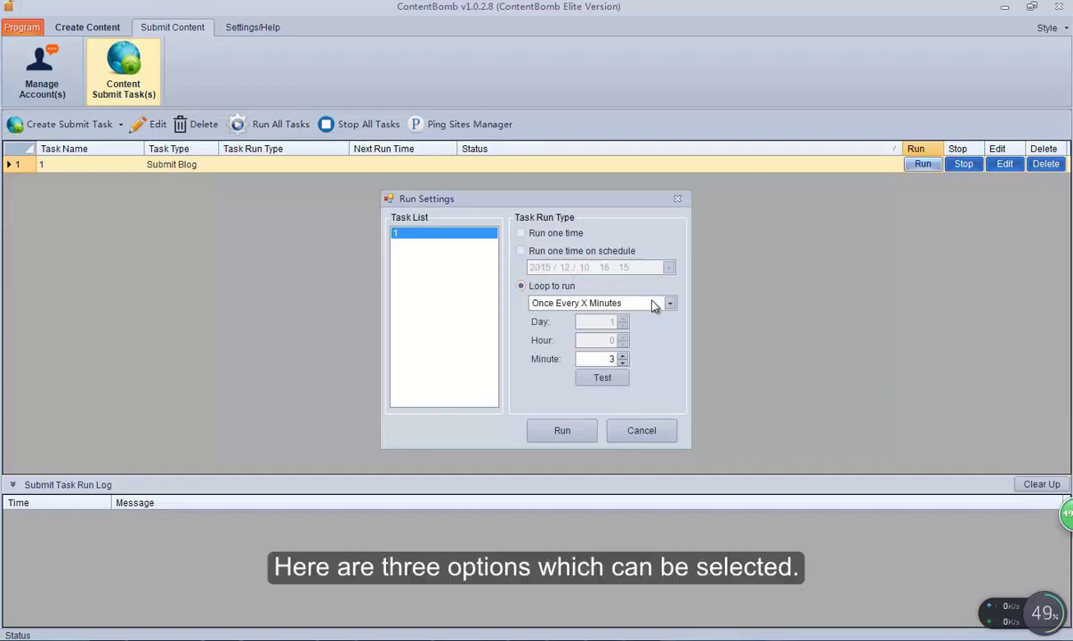
left_click(668, 303)
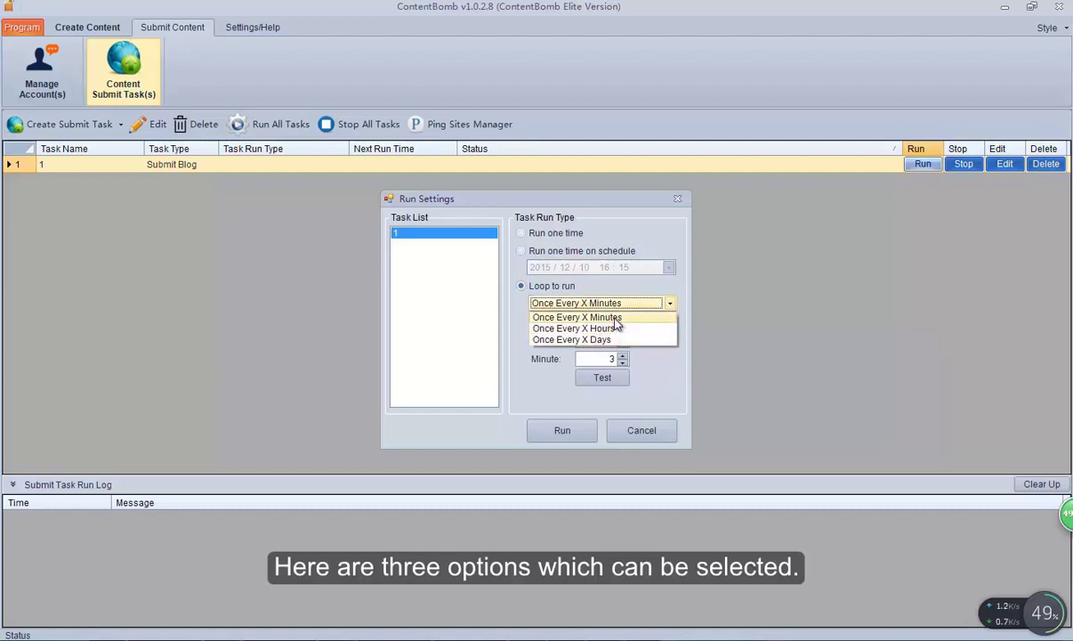
left_click(615, 319)
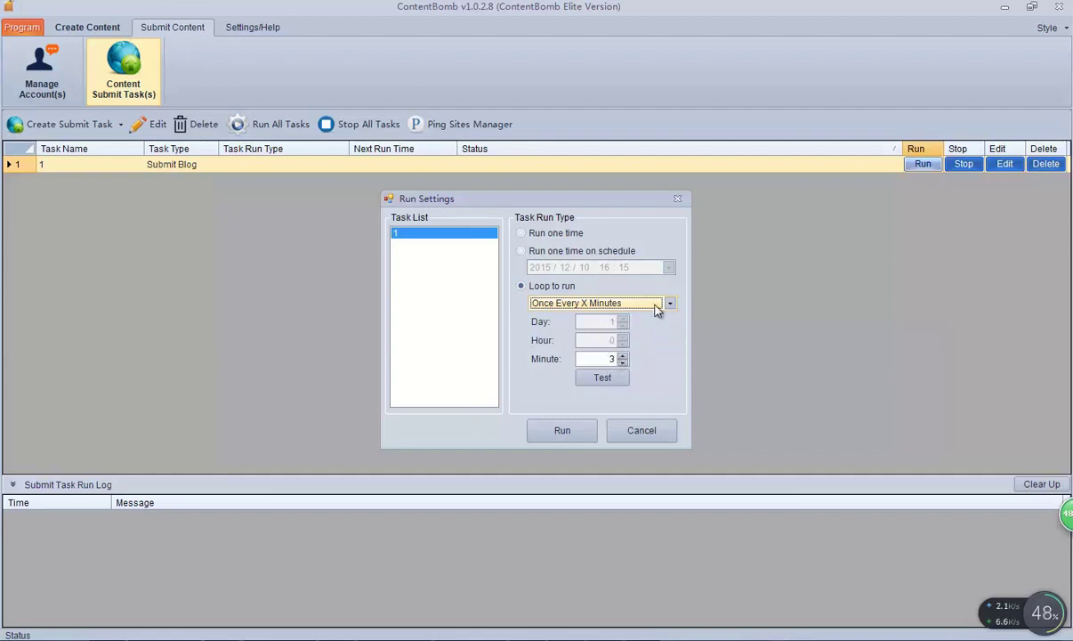
left_click(666, 303)
left_click(597, 329)
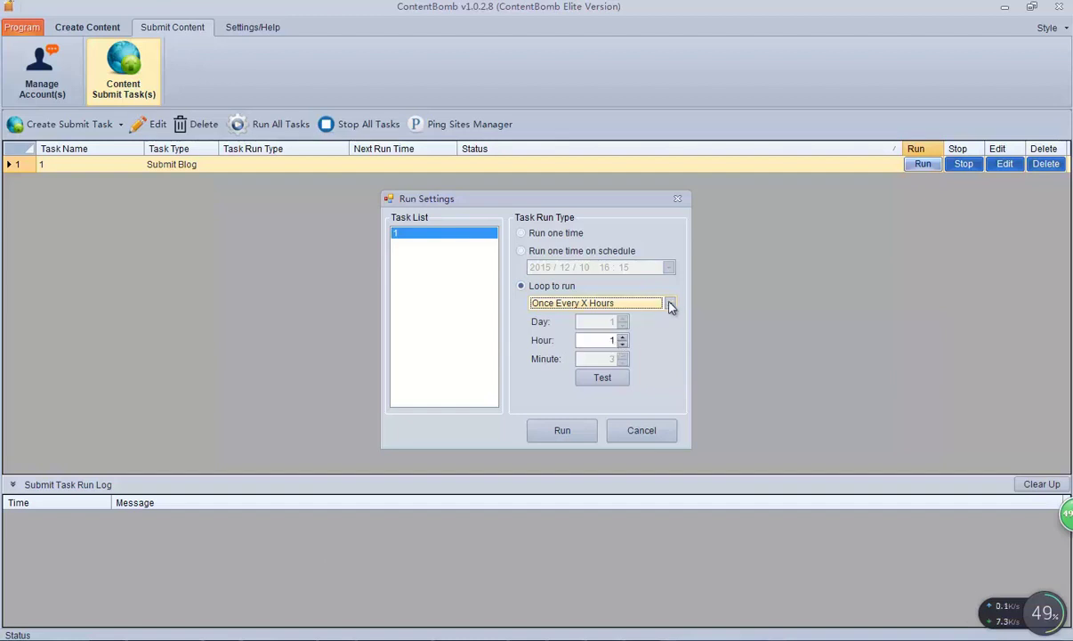
left_click(669, 303)
left_click(603, 340)
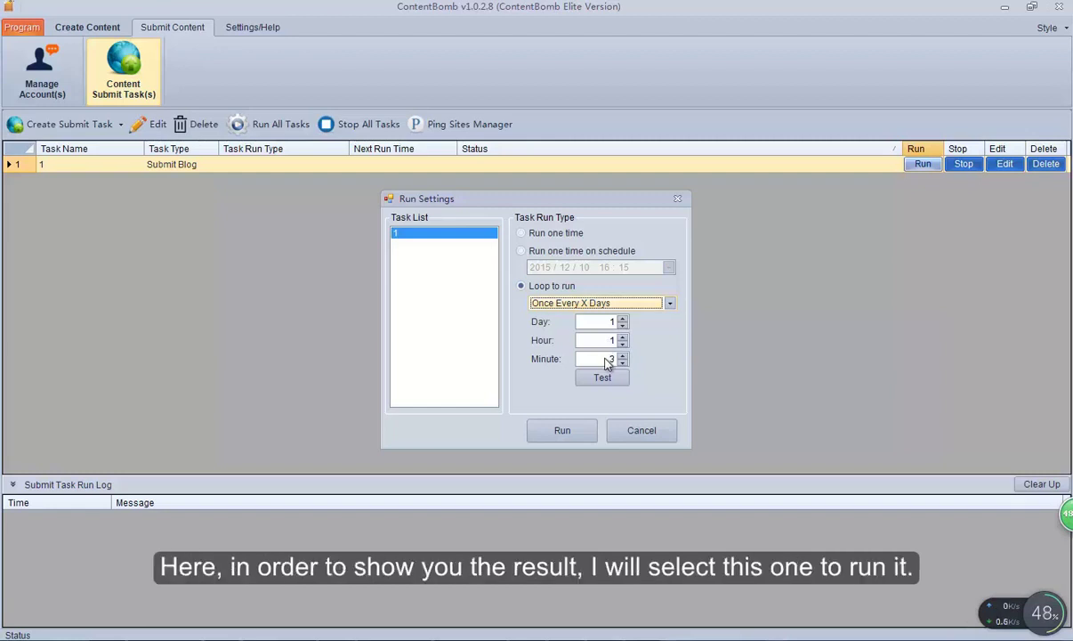
left_click(523, 234)
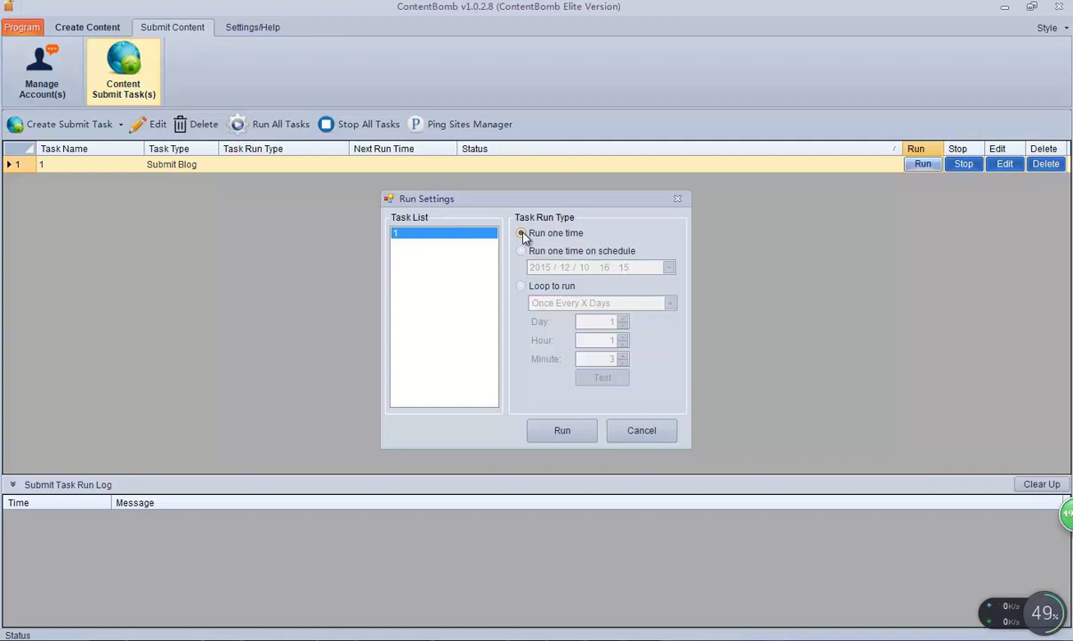
left_click(562, 431)
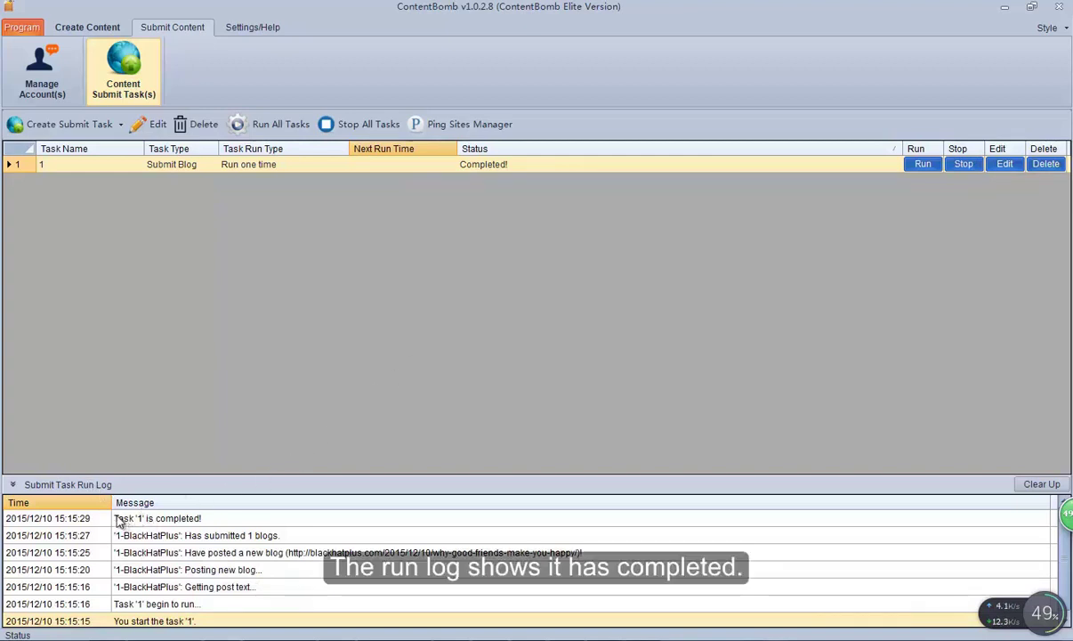
- Select the Completed! message and the 'Have posted a new blog' log line with its URL
left_click(151, 523)
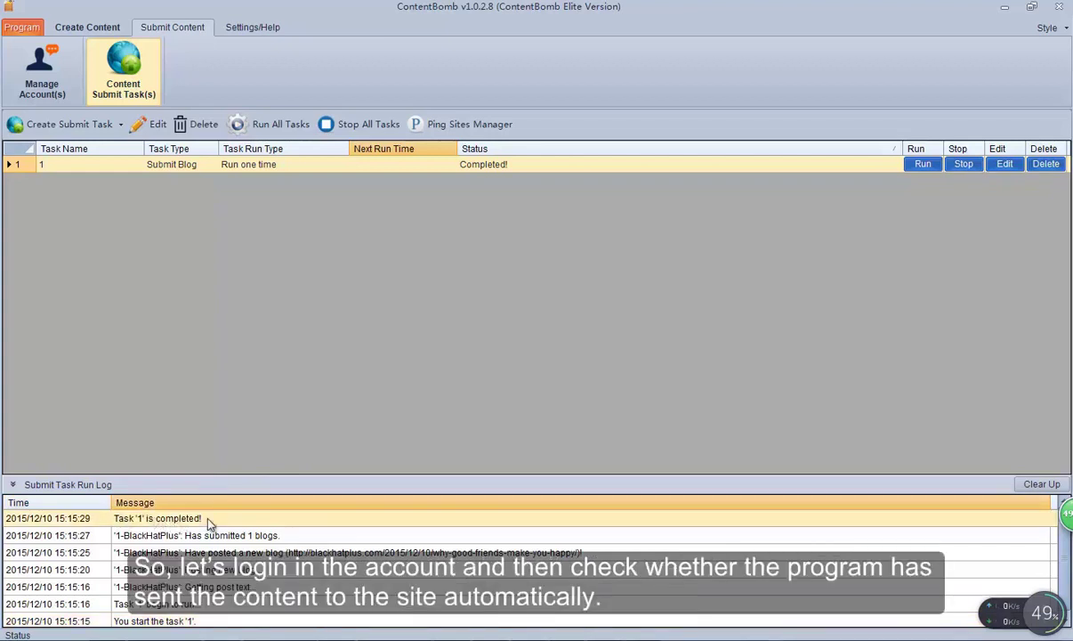
left_click(285, 554)
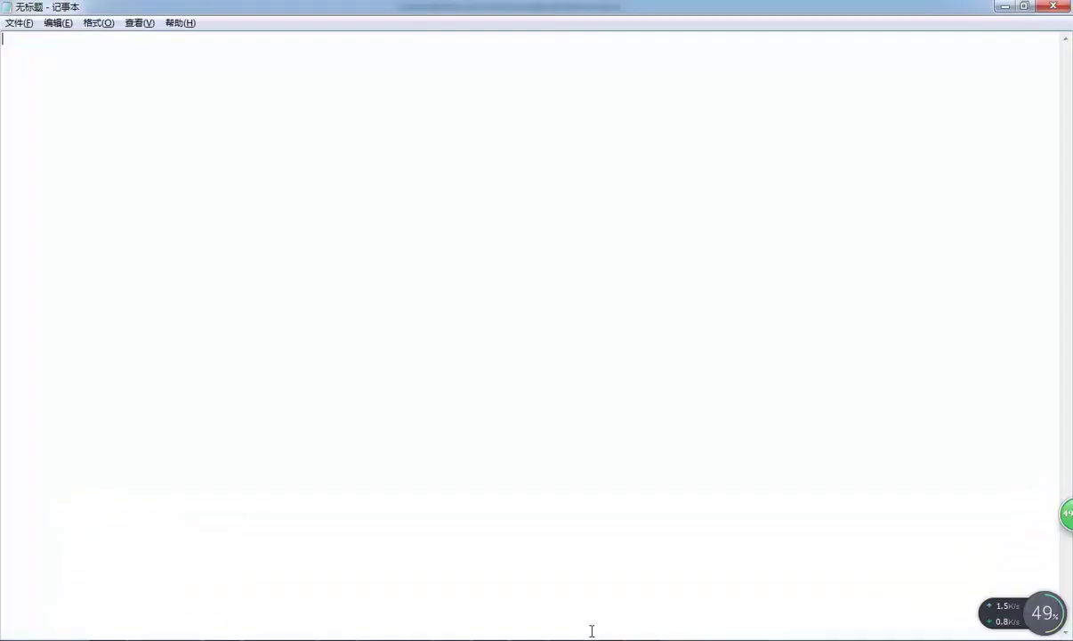
- Paste the log line into Notepad, trim it to just the post URL, and copy it
type("2015/12/10 15:15:25\t'1-BlackHatPlus': Have posted a new blog (http://blackhatplus.com/2015/12/10/why-good-friends-make-you-happy/)!")
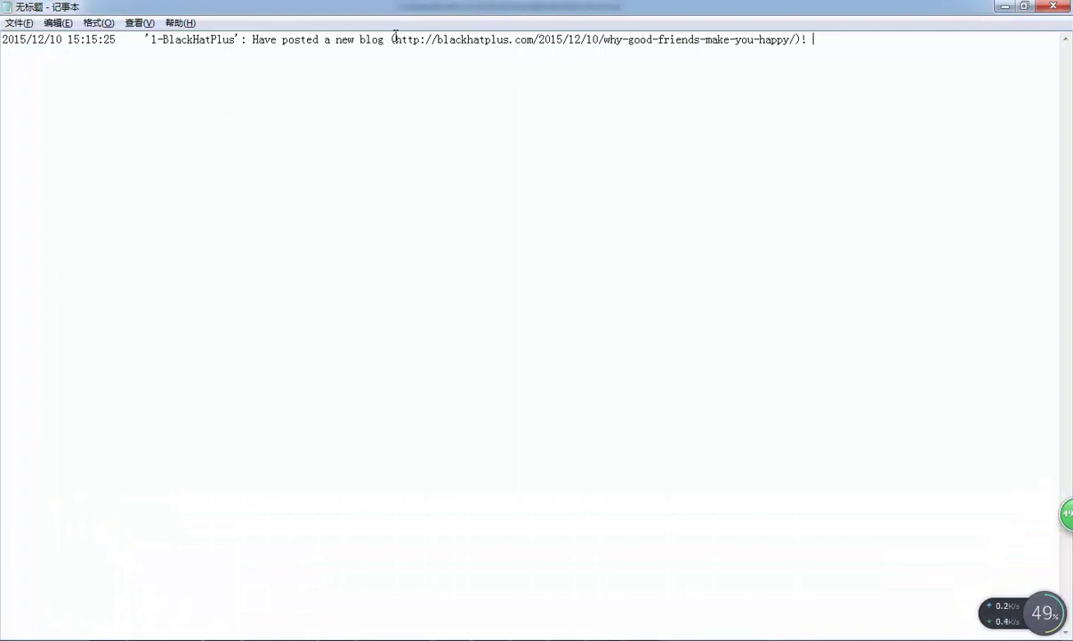
left_click_drag(393, 39, 3, 40)
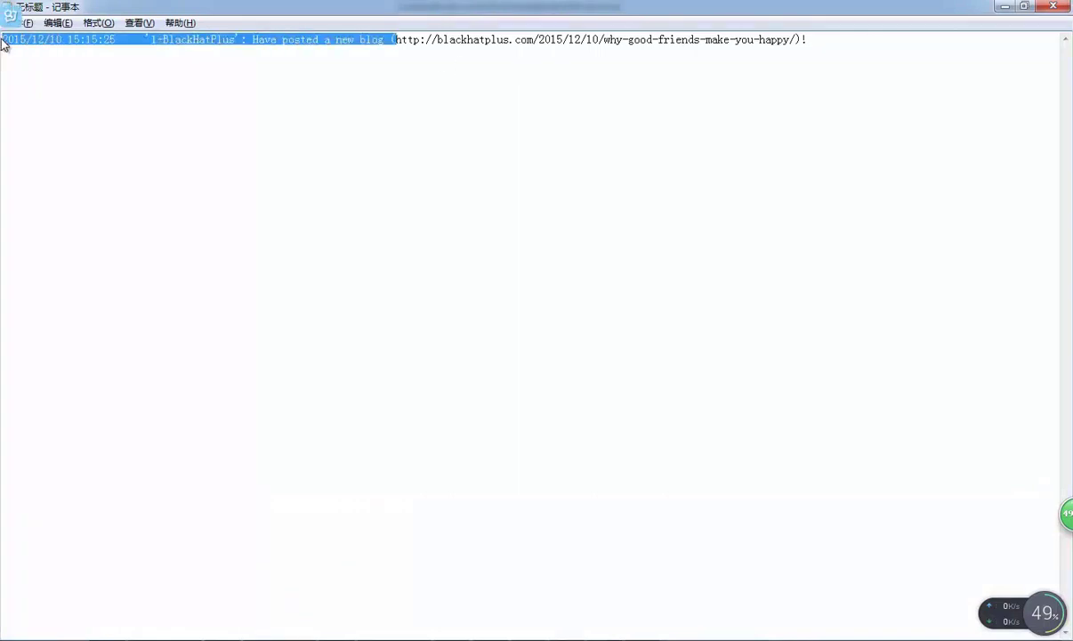
key("BackSpace")
left_click_drag(434, 39, 402, 40)
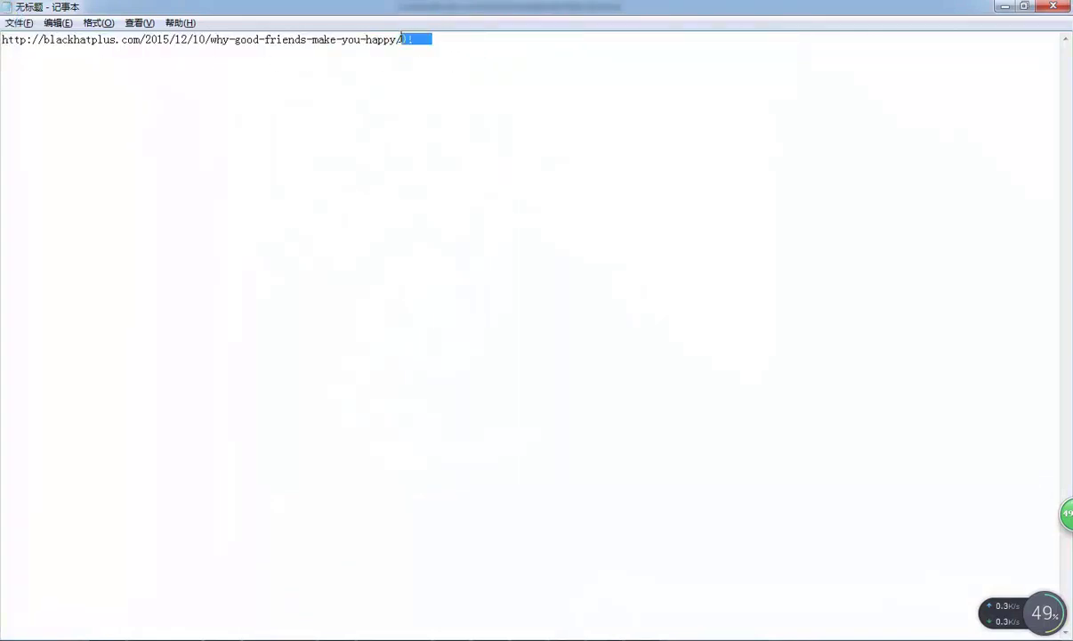
key("BackSpace")
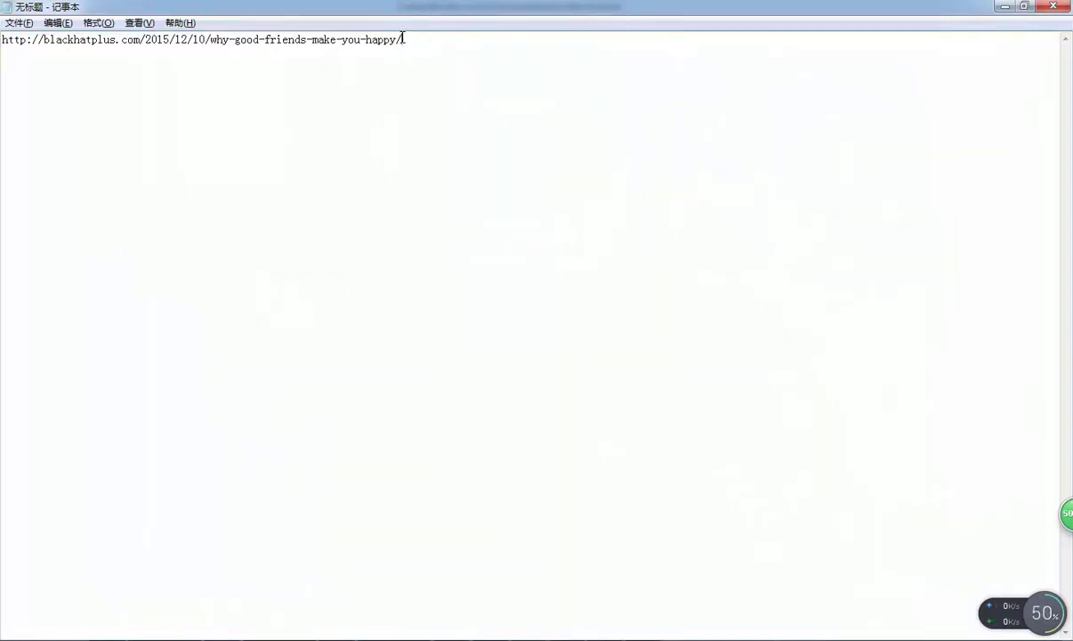
left_click_drag(403, 40, 2, 40)
key("ctrl+c")
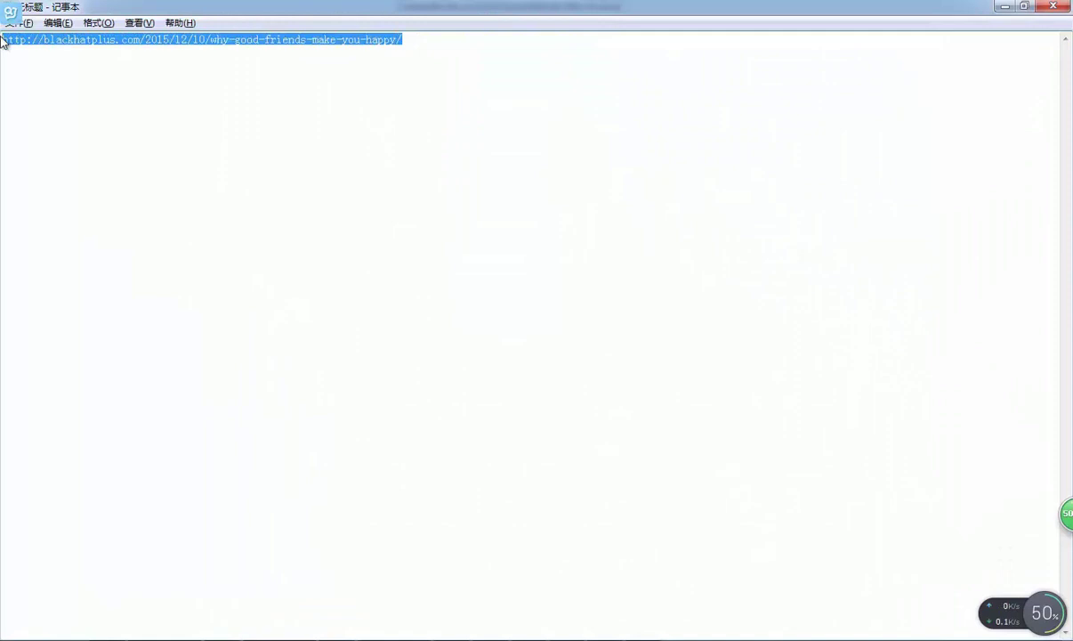
key("alt+Tab")
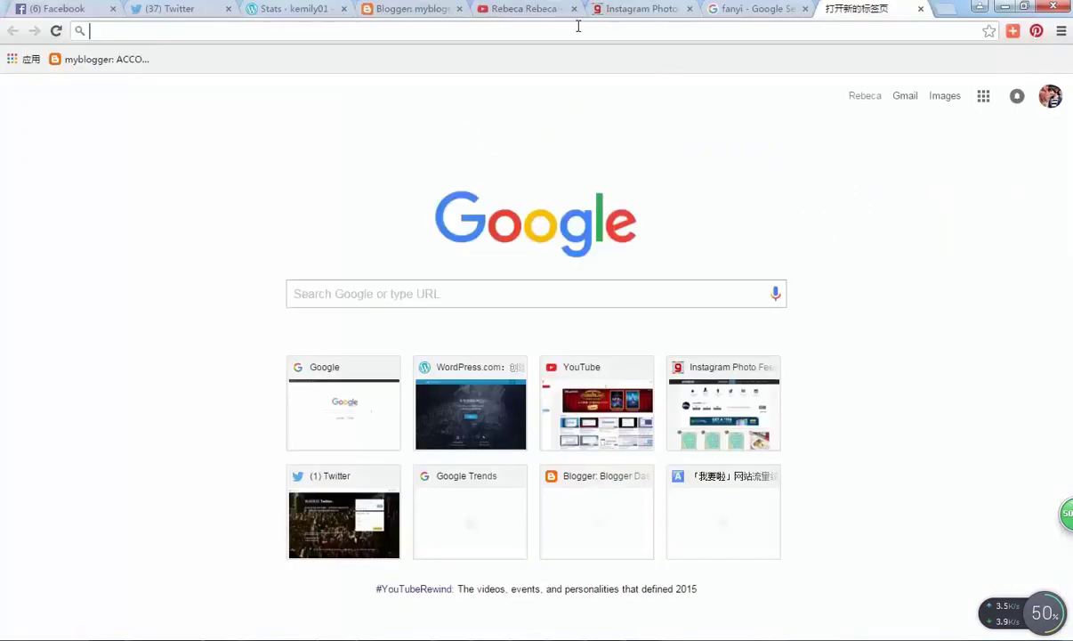
- Open the copied URL in Chrome and scroll through the 'Why Good Friends Make You Happy' post
key("ctrl+v")
key("Return")
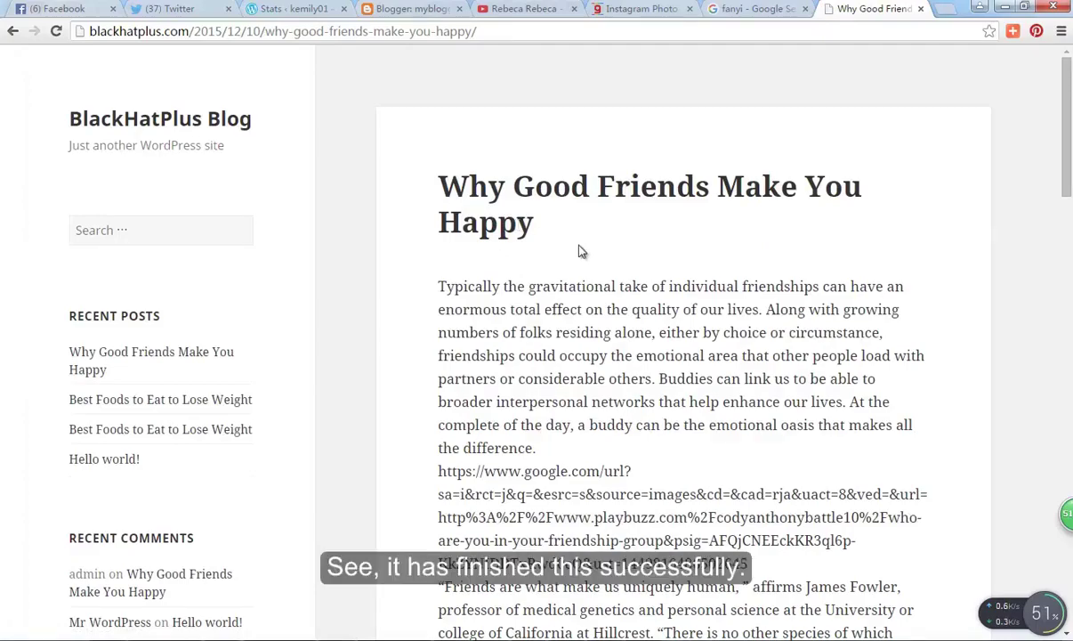
scroll(544, 231, "down", 5)
scroll(578, 249, "down", 3)
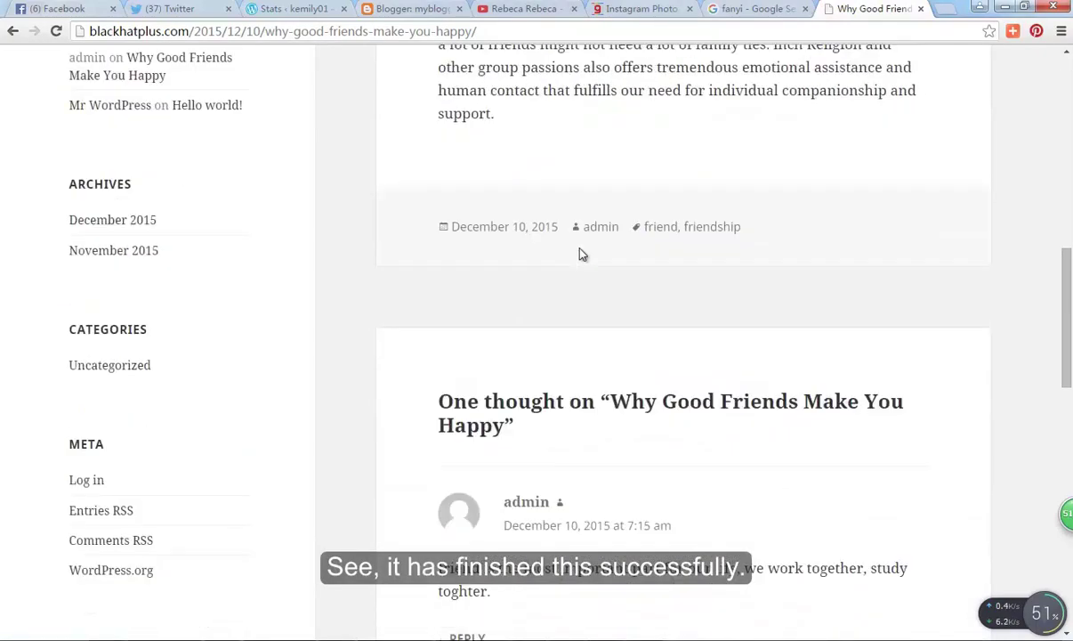
scroll(580, 249, "up", 3)
scroll(675, 140, "up", 5)
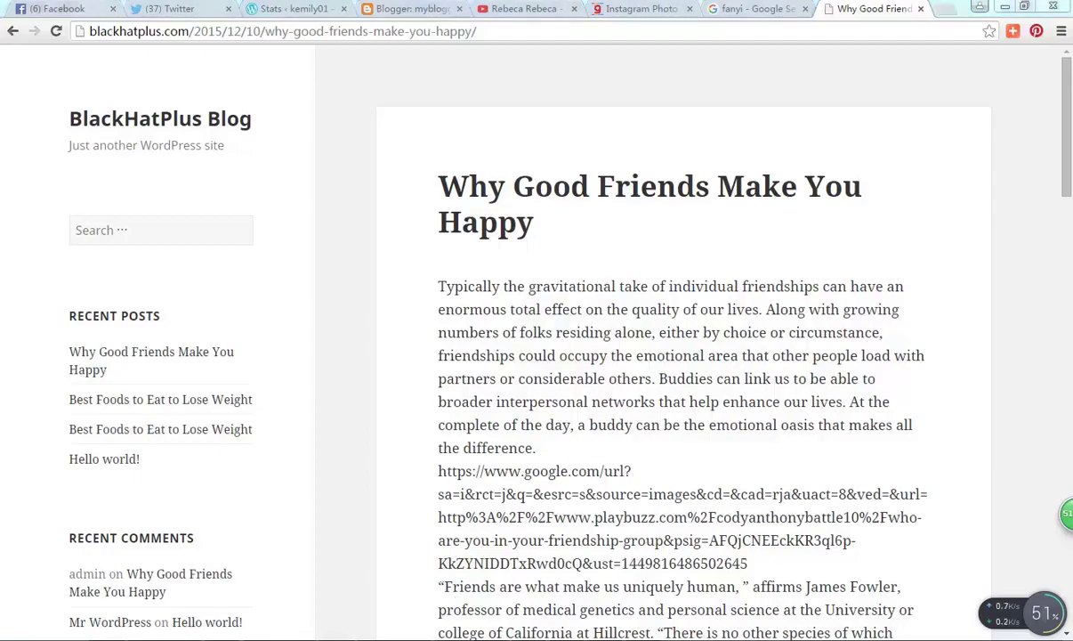
key("alt+Tab")
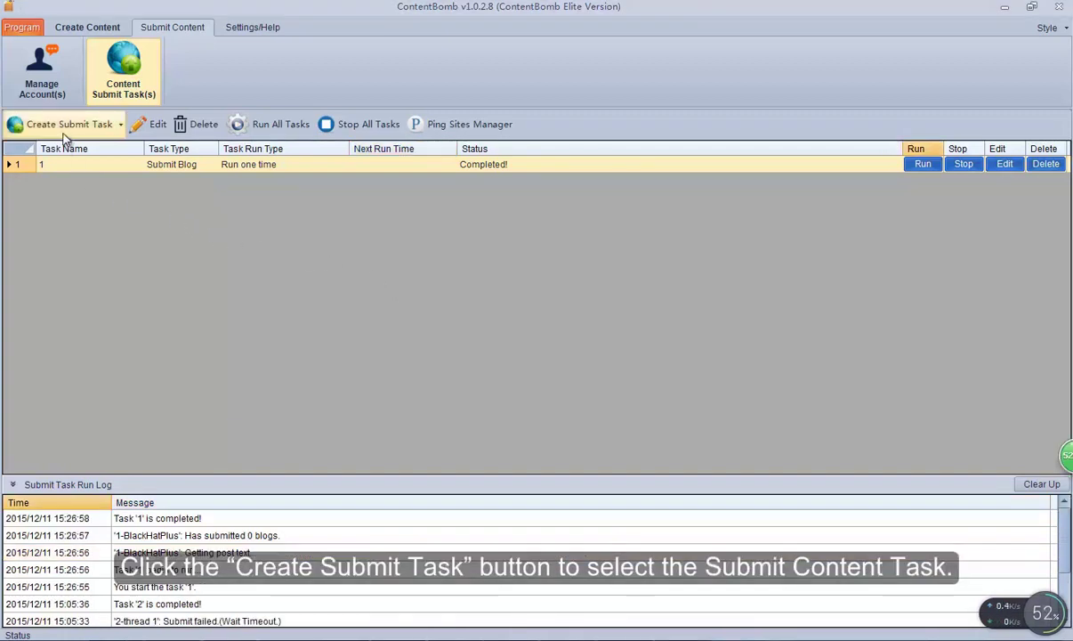
- Start a new Submit Content task named '2' and begin choosing its module file
left_click(64, 127)
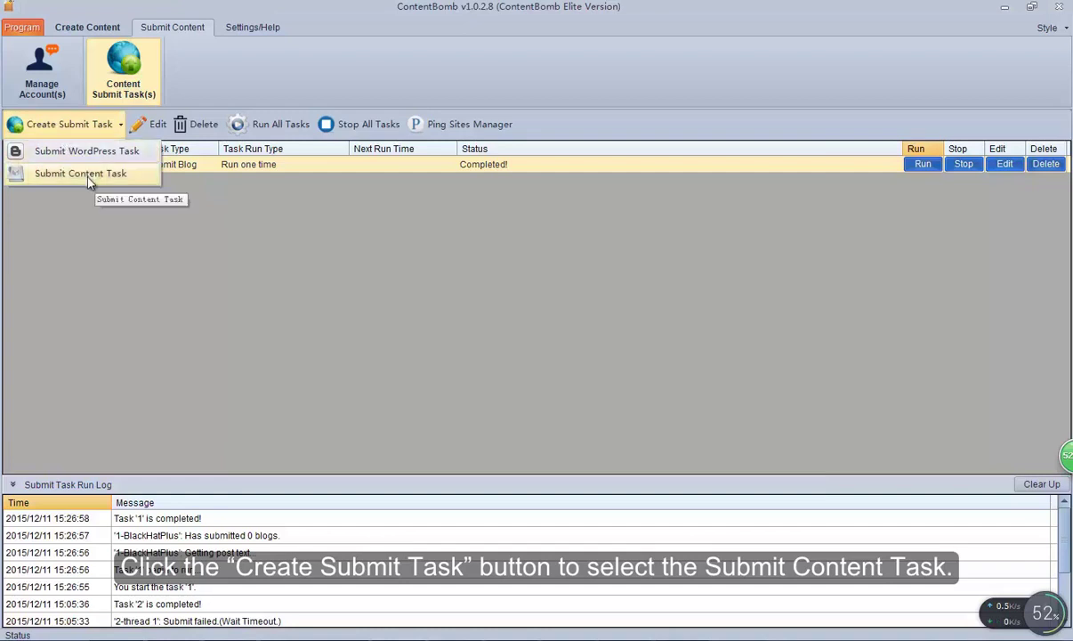
left_click(82, 173)
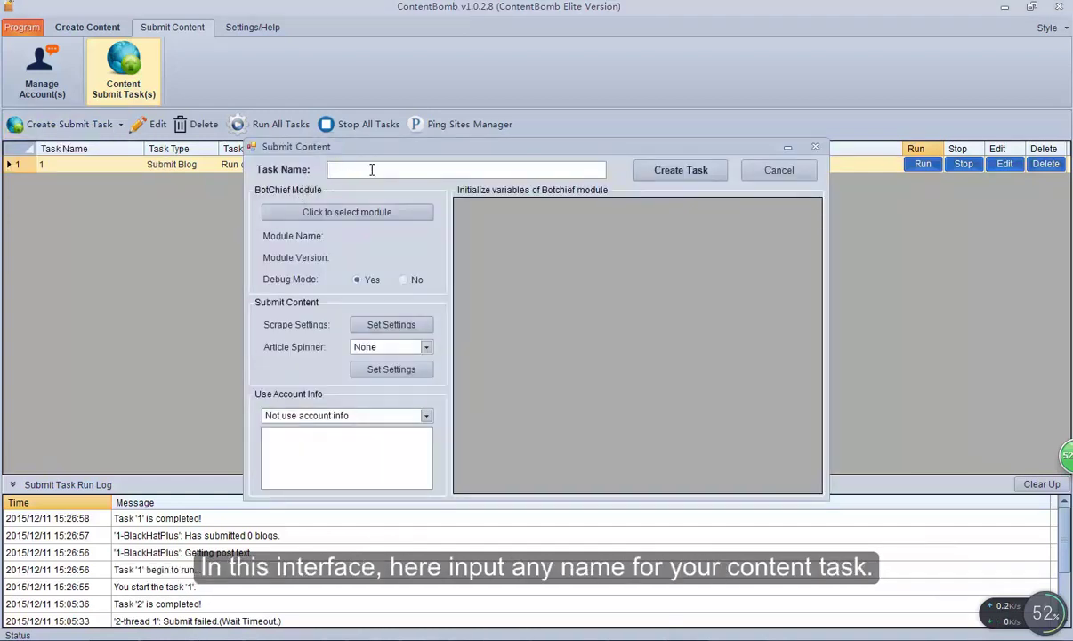
type("2")
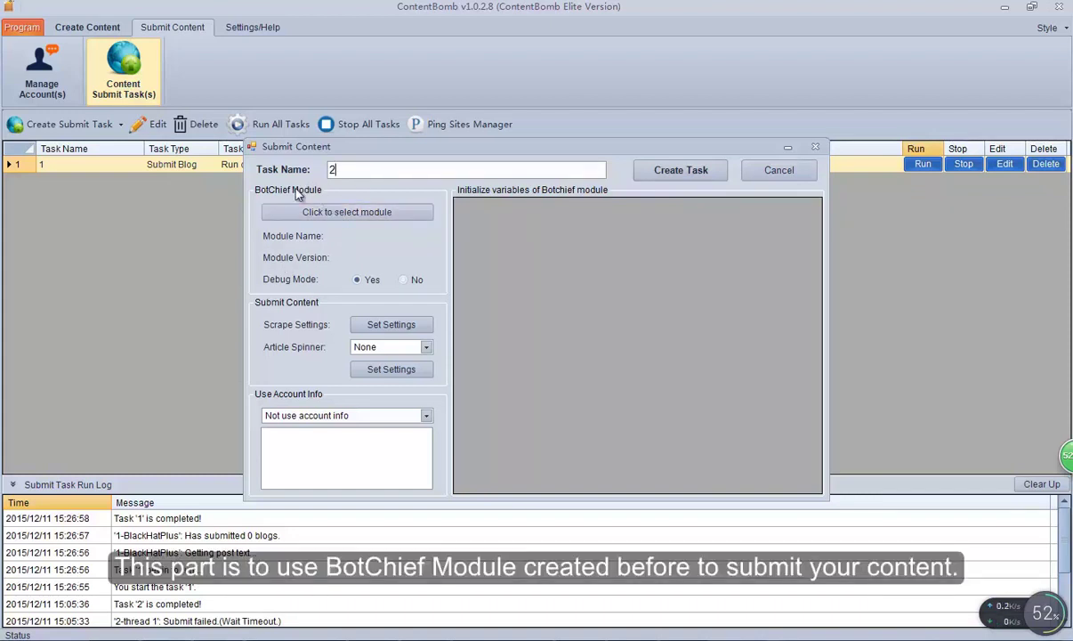
left_click(333, 213)
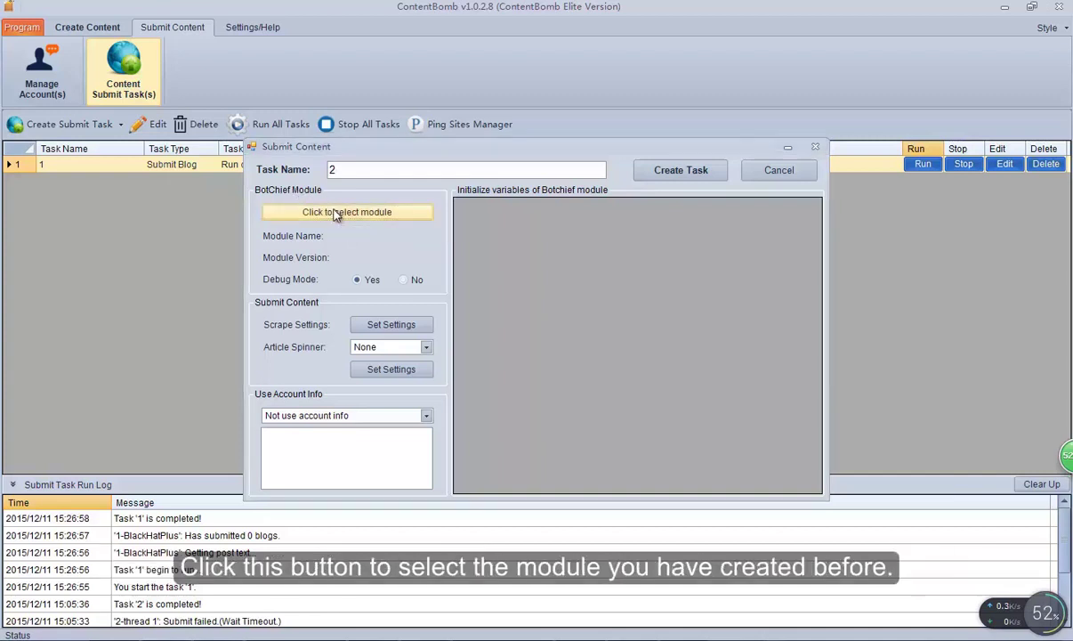
- Load the PostBlogger.dat module into task 2, entering the module password
scroll(725, 356, "down", 1)
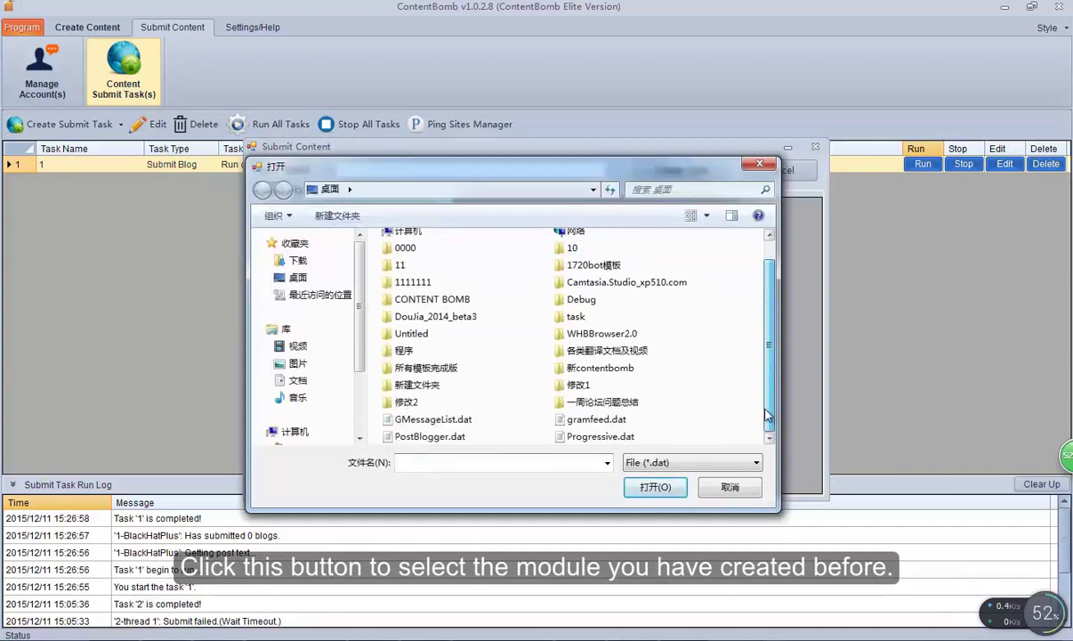
left_click(406, 438)
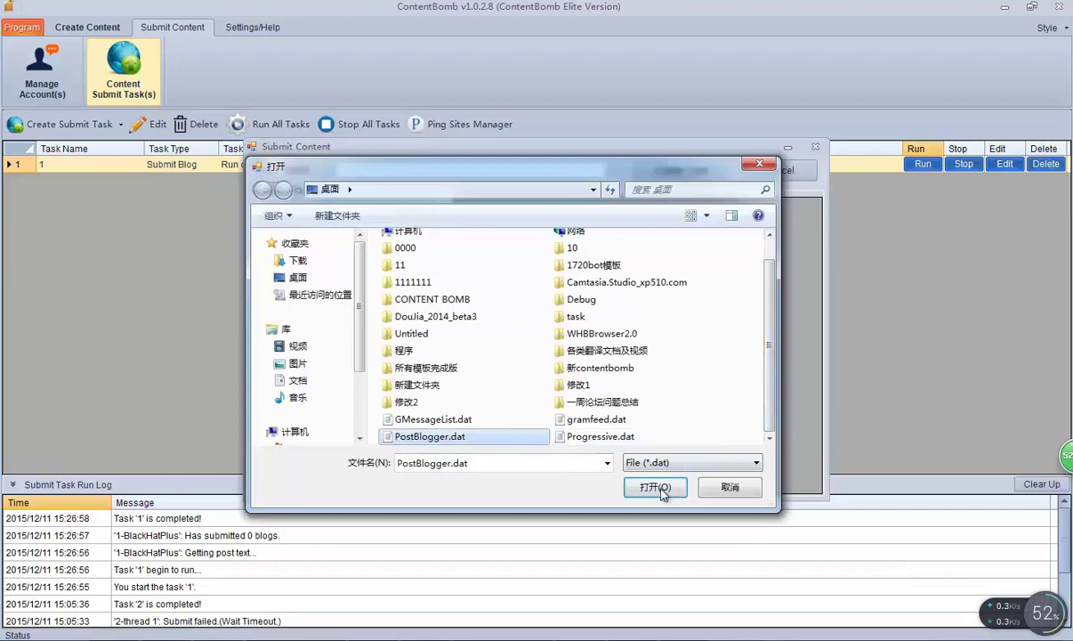
left_click(660, 486)
left_click(536, 310)
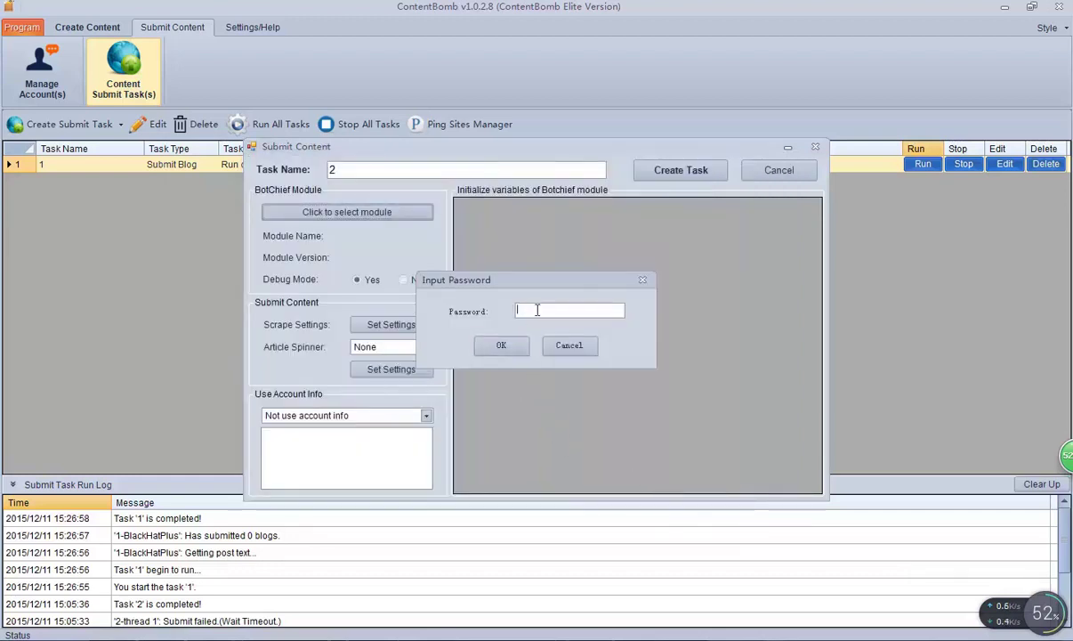
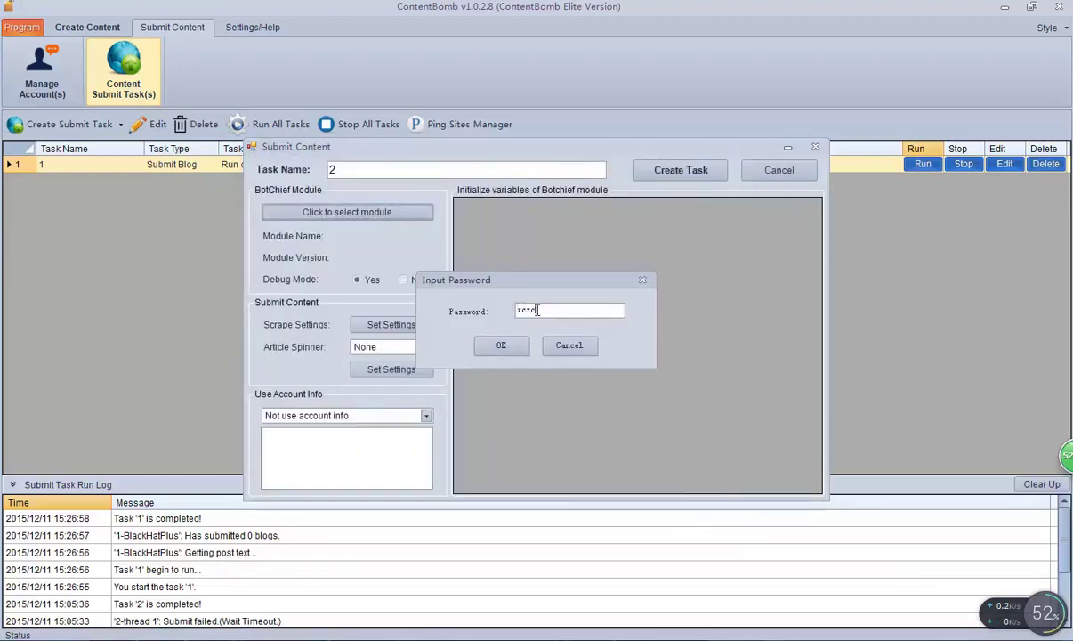
left_click(502, 344)
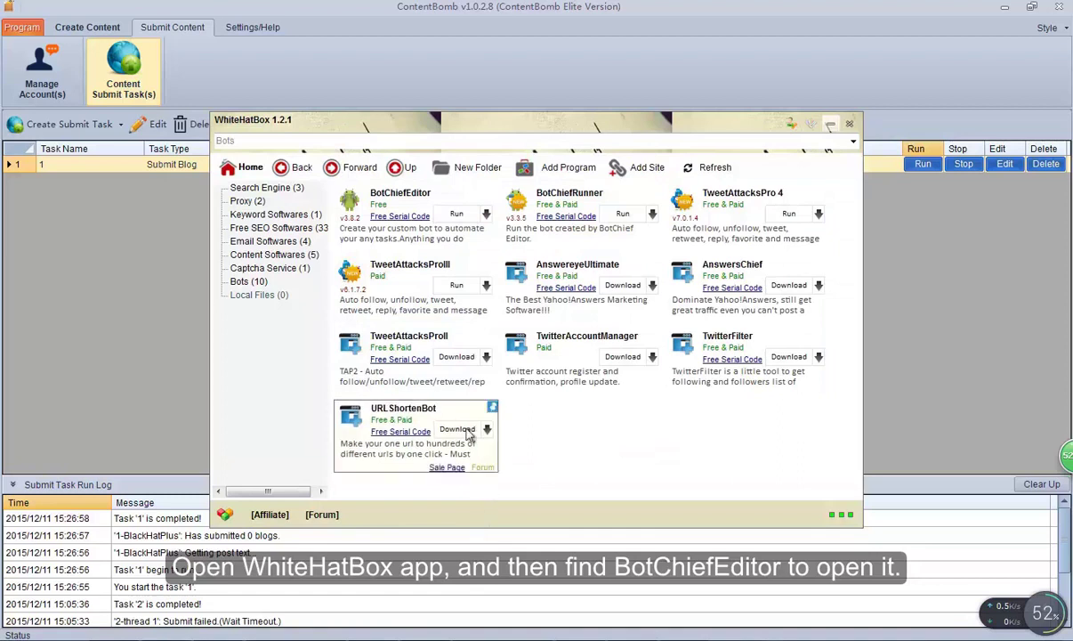
- Show WhiteHatBox's Bots category and run BotChiefEditor
left_click(249, 282)
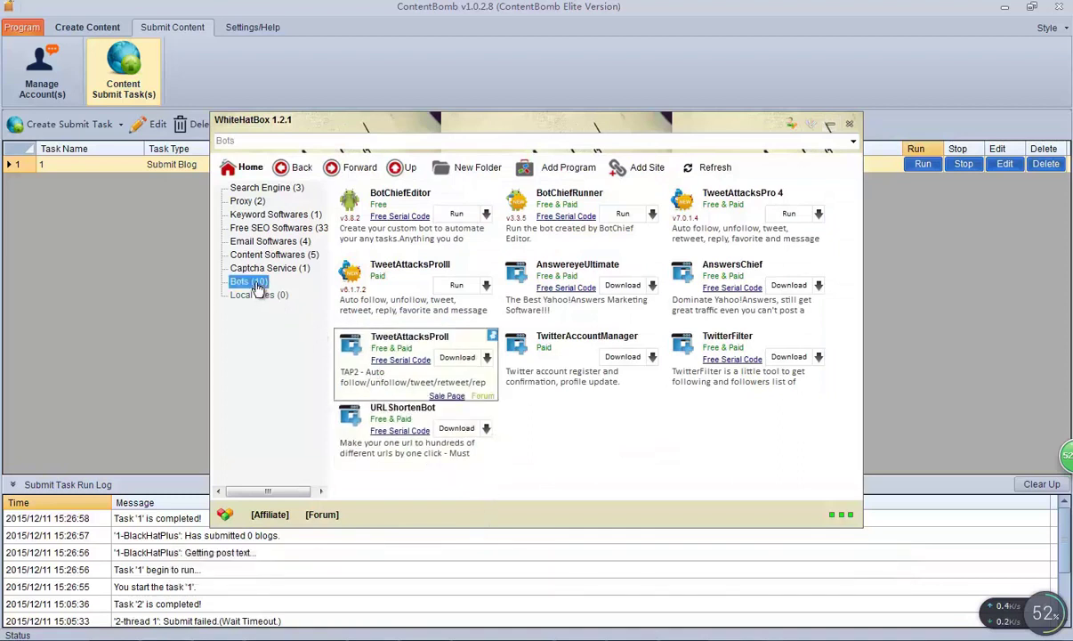
left_click(456, 217)
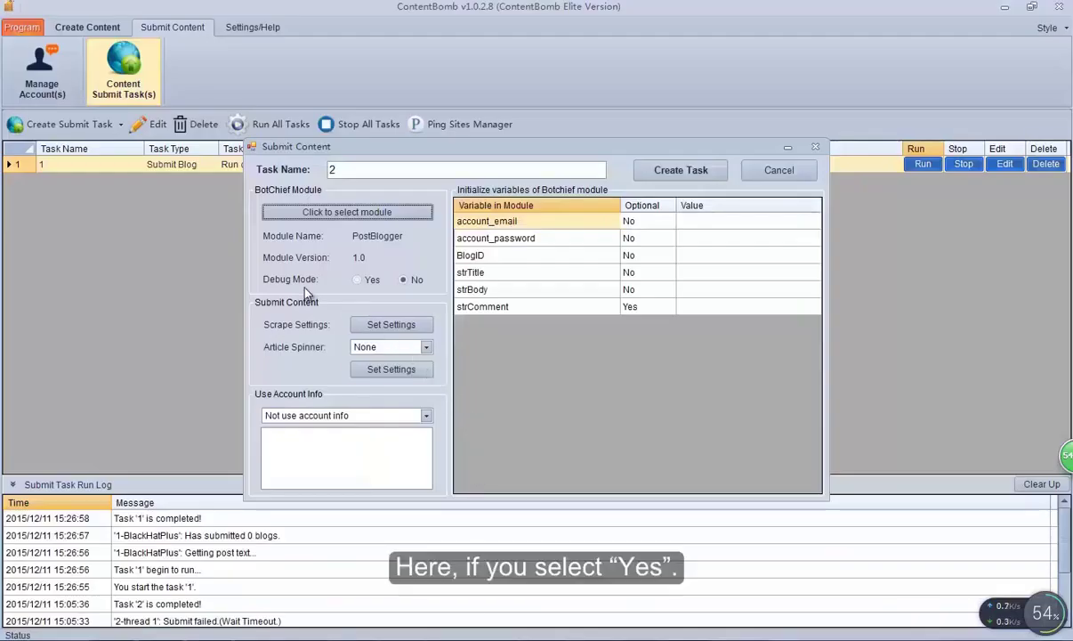
- Switch Debug Mode between Yes and No, leaving it on Yes
left_click(357, 280)
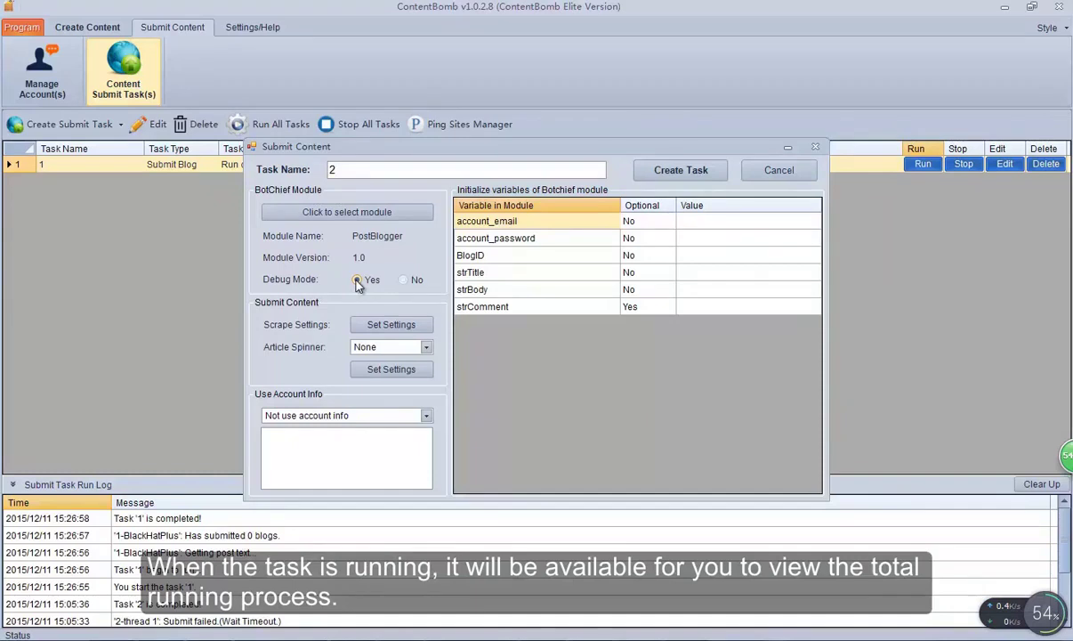
left_click(406, 280)
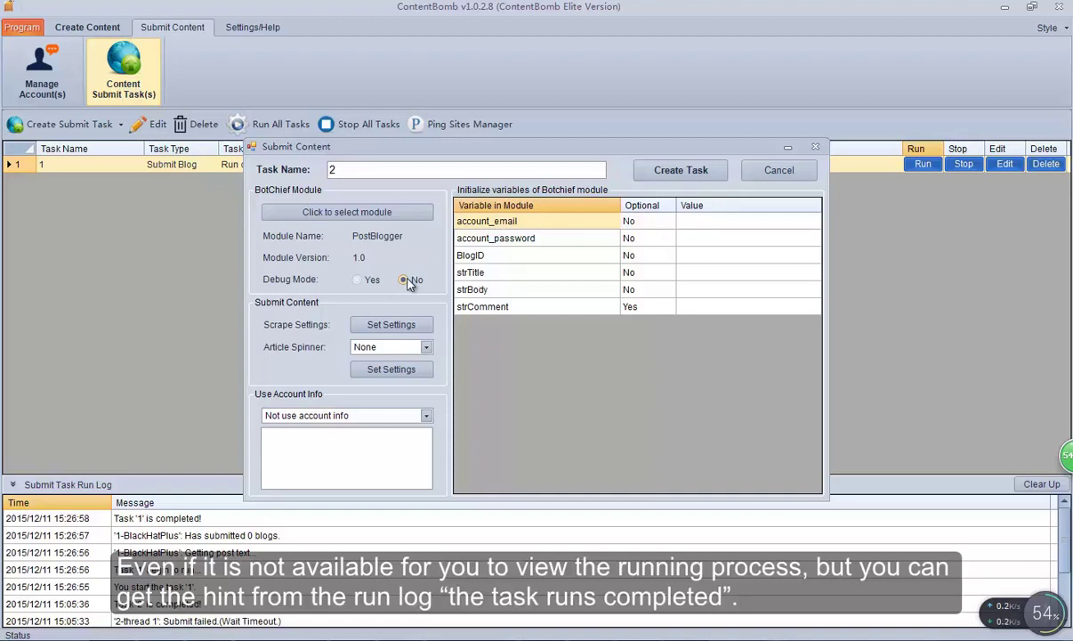
left_click(356, 281)
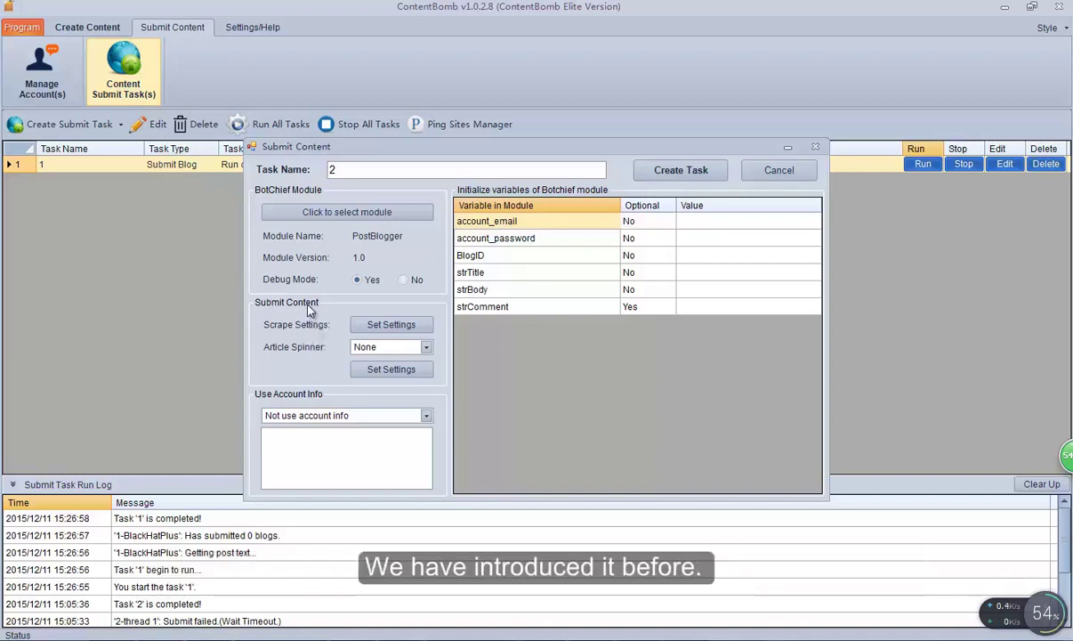
- Choose the z template, set keyword 'seo' for online content and images, and save
left_click(380, 326)
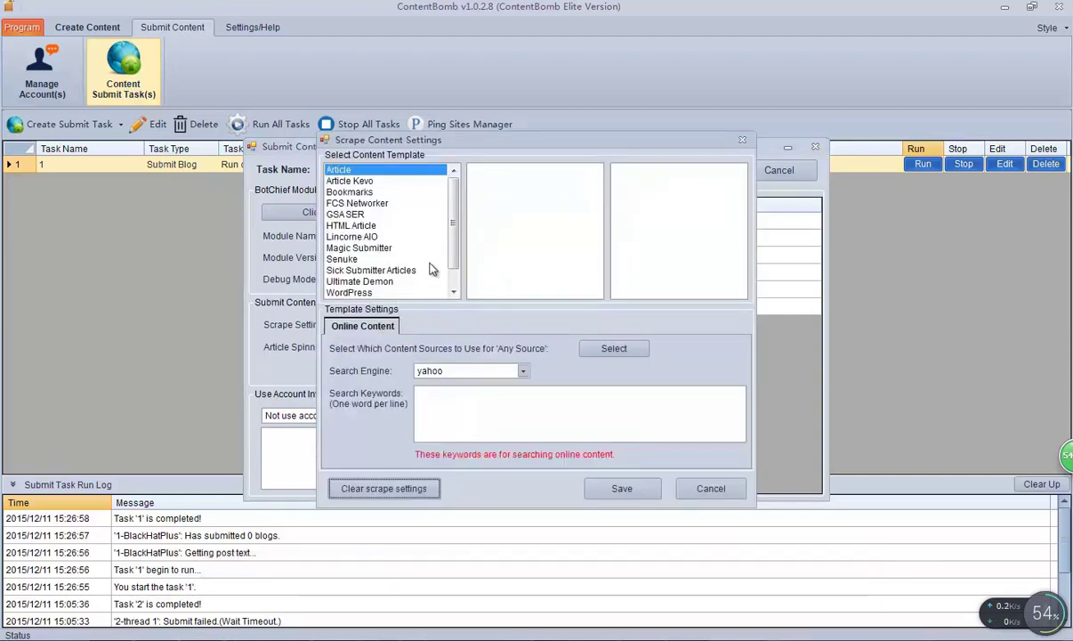
scroll(454, 239, "down", 1)
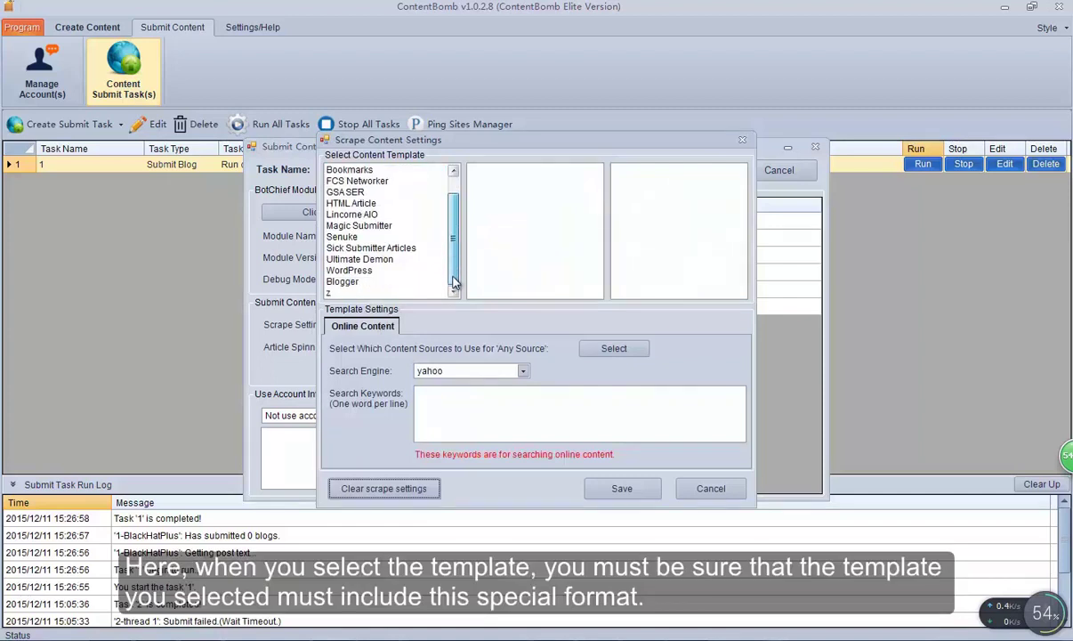
left_click(383, 293)
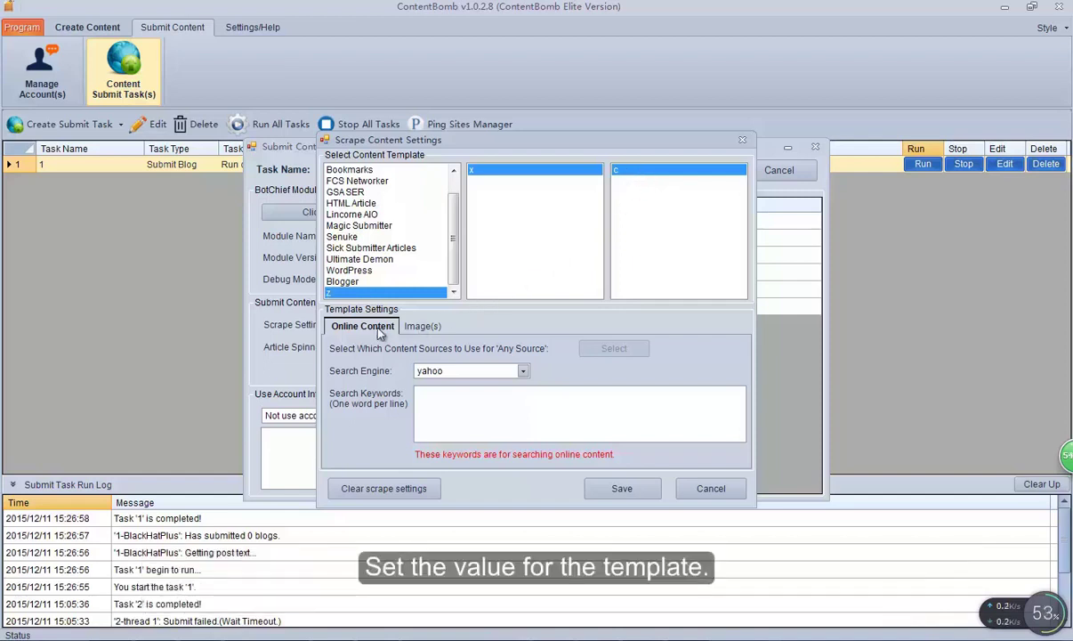
left_click(461, 402)
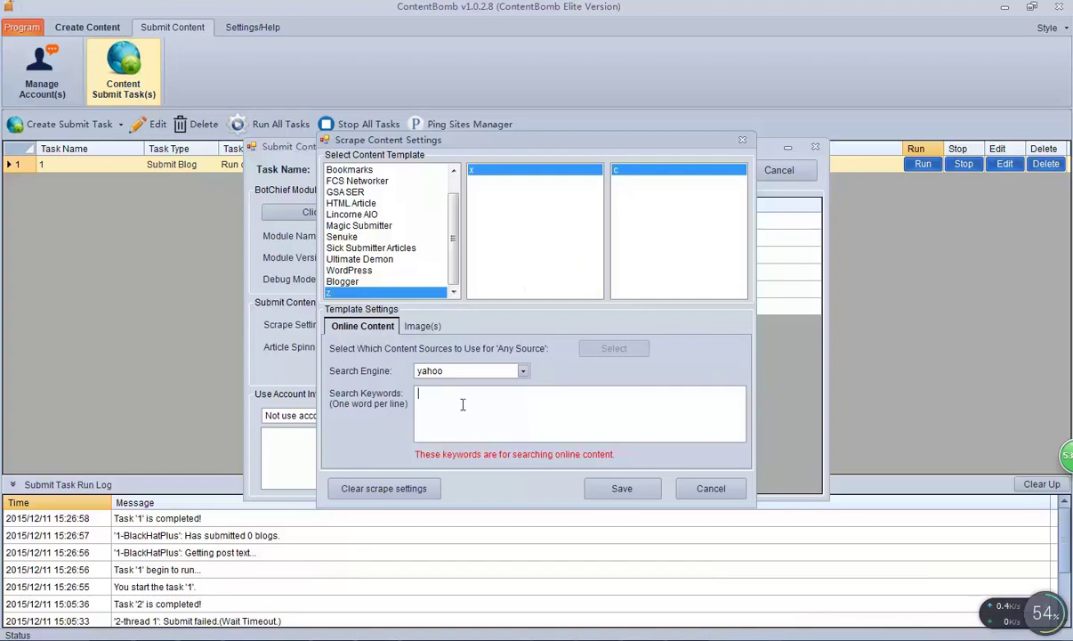
type("seo")
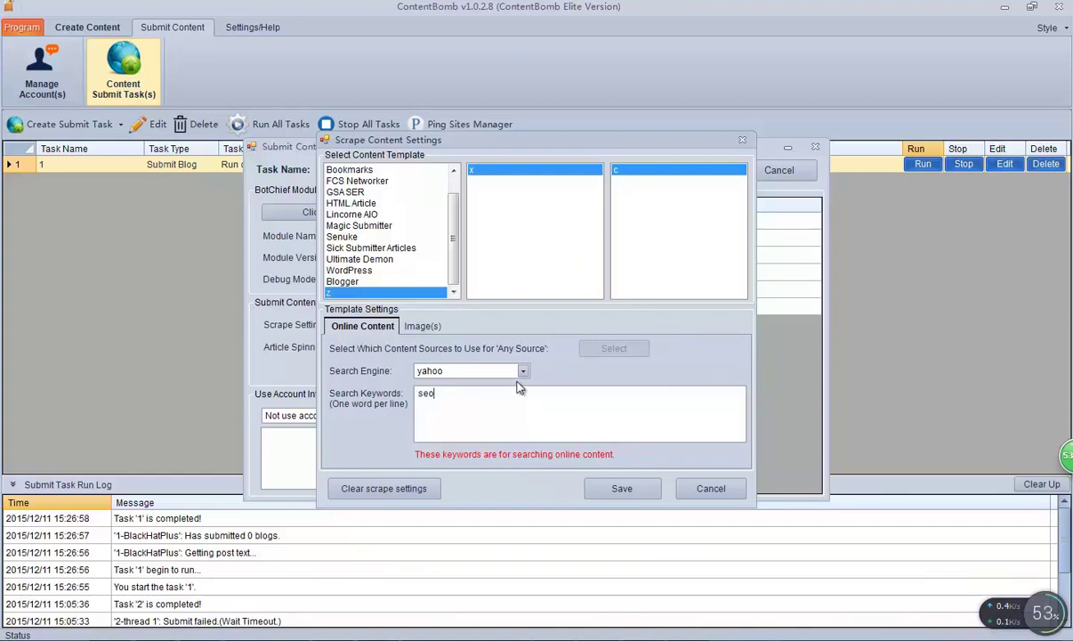
left_click(420, 327)
left_click(454, 382)
type("se")
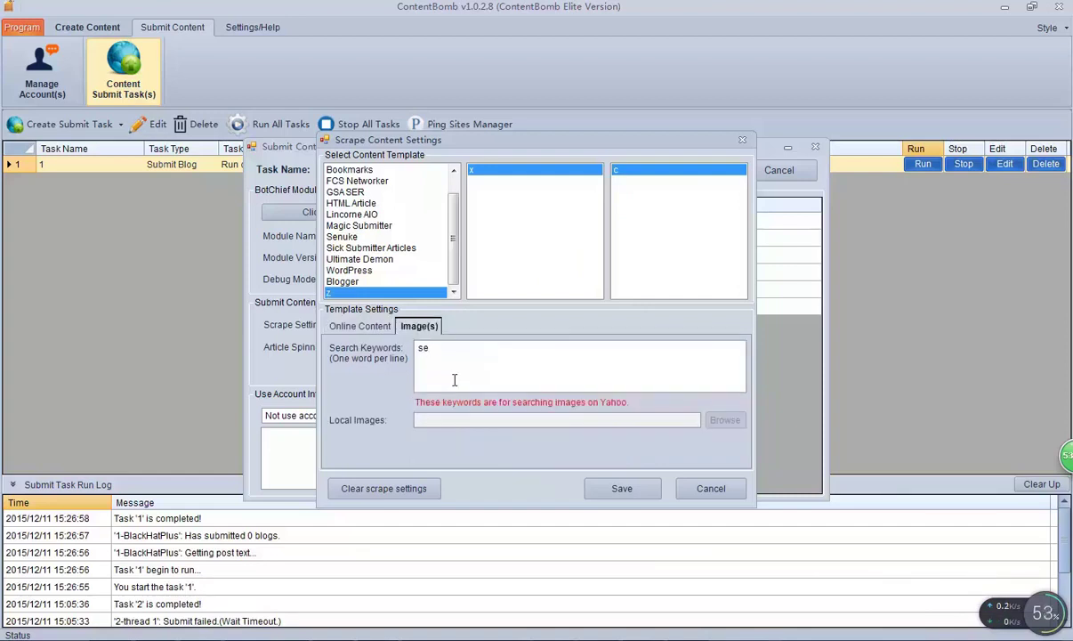
type("o")
left_click(621, 489)
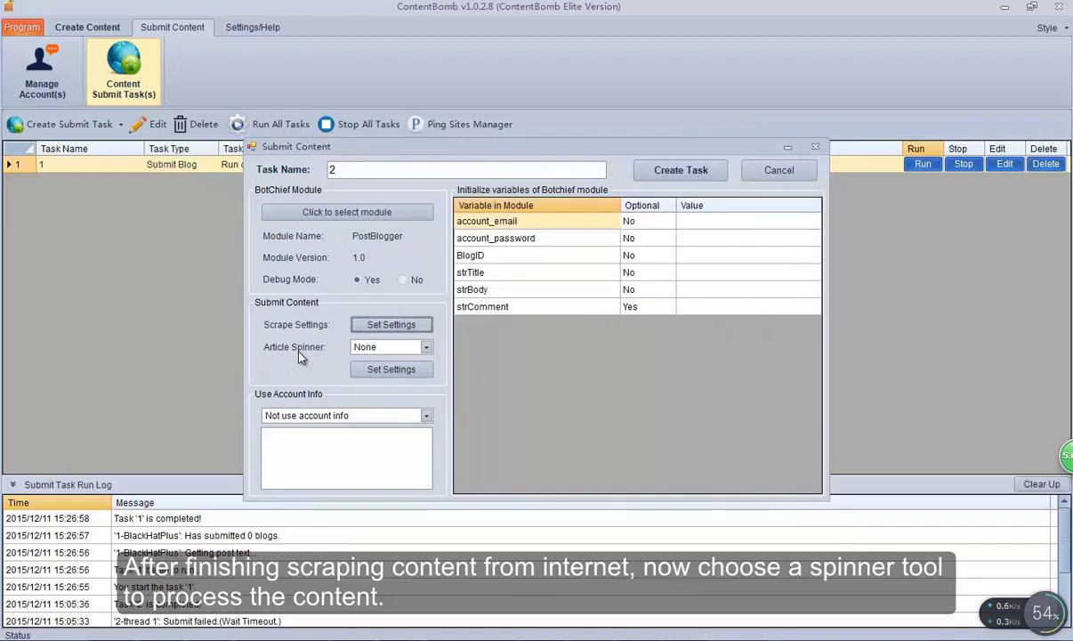
- Use SpinnerChief as spinner and Blogger account info with the Myblogger account ticked
left_click(418, 348)
left_click(375, 383)
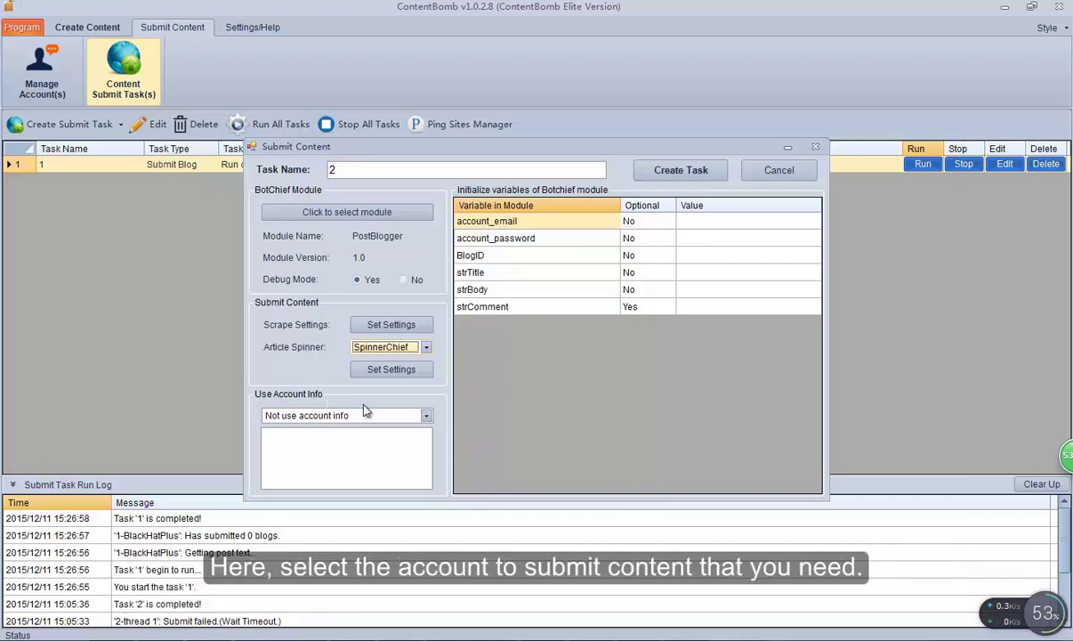
left_click(427, 415)
left_click(302, 444)
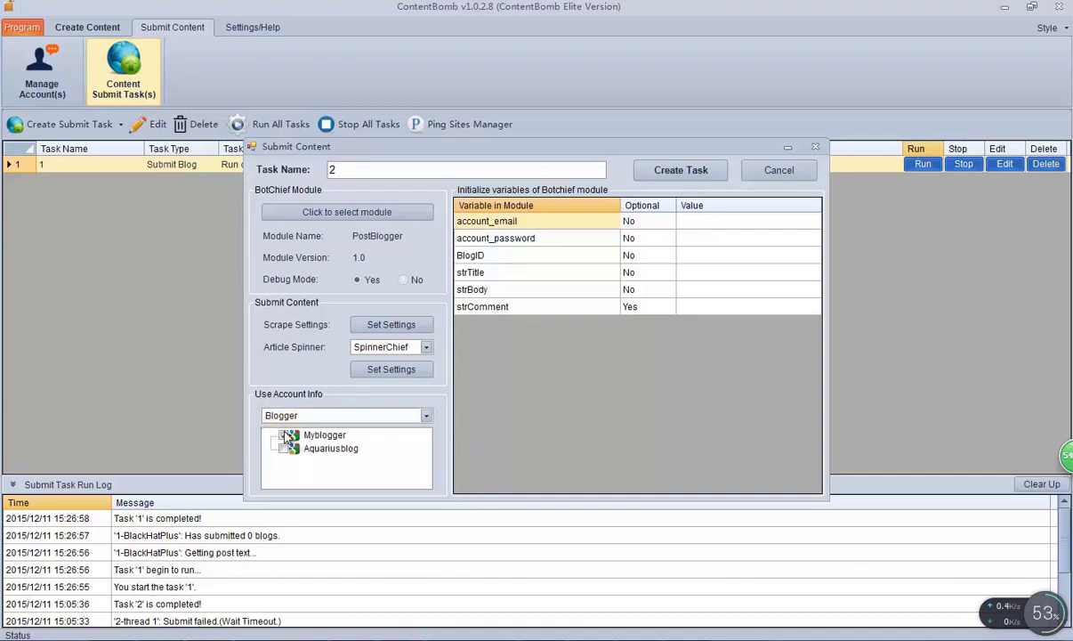
left_click(283, 435)
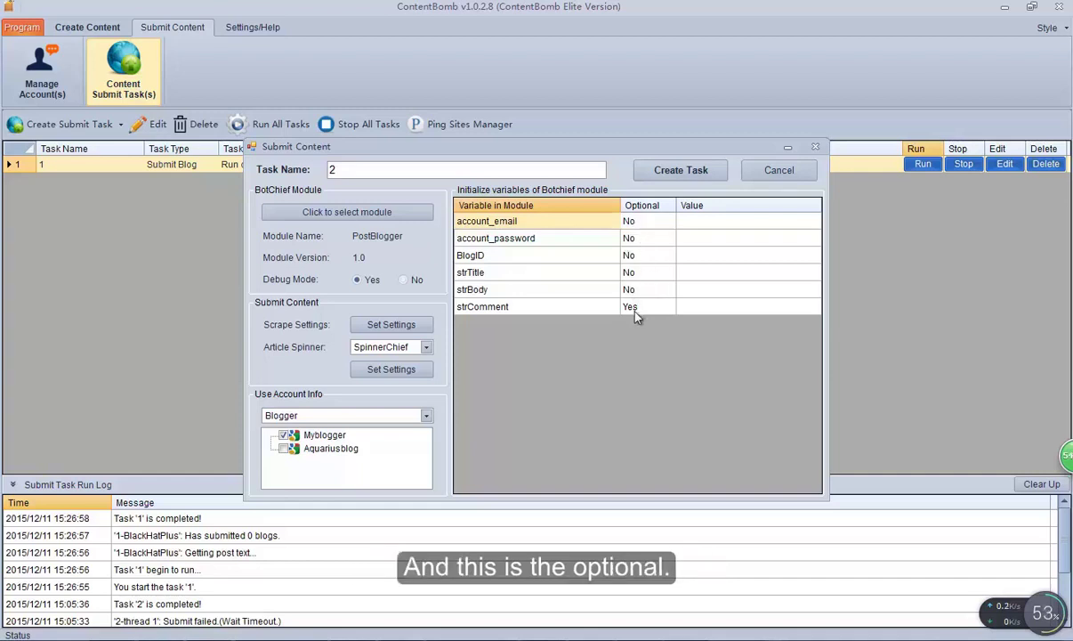
- Map account_email to LoginName, account_password to Password, and BlogID to the account's BlogID
left_click(815, 222)
left_click(815, 223)
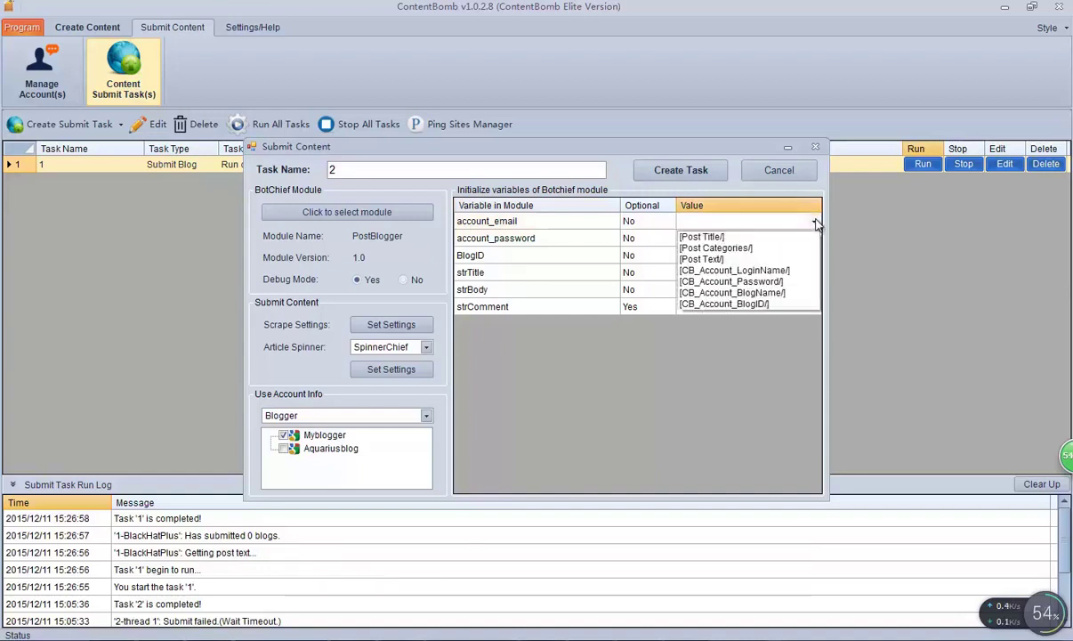
left_click(777, 271)
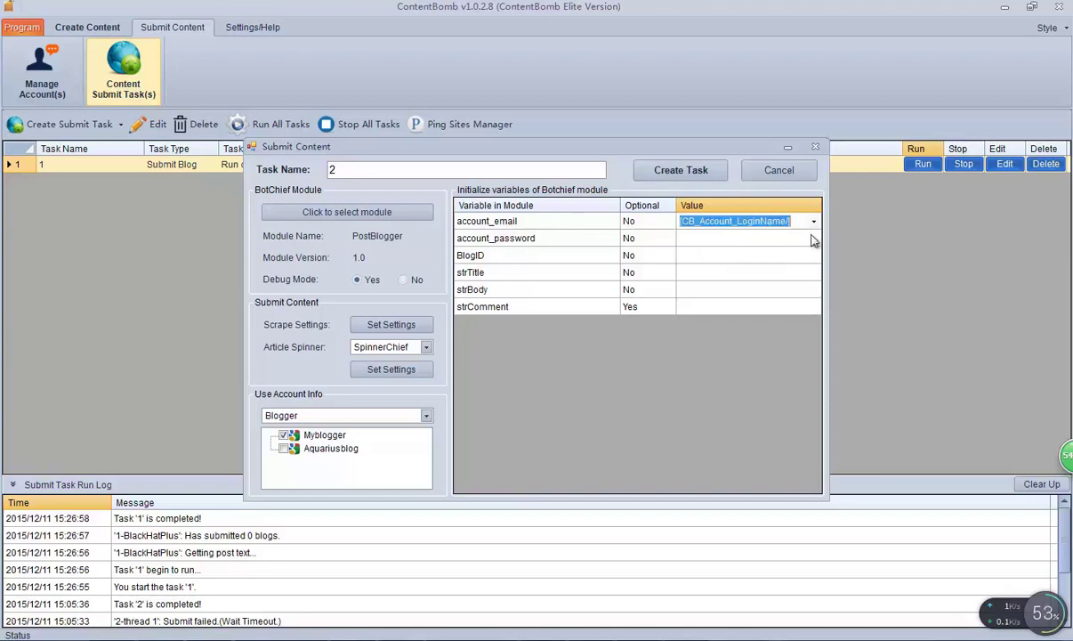
left_click(813, 239)
left_click(813, 239)
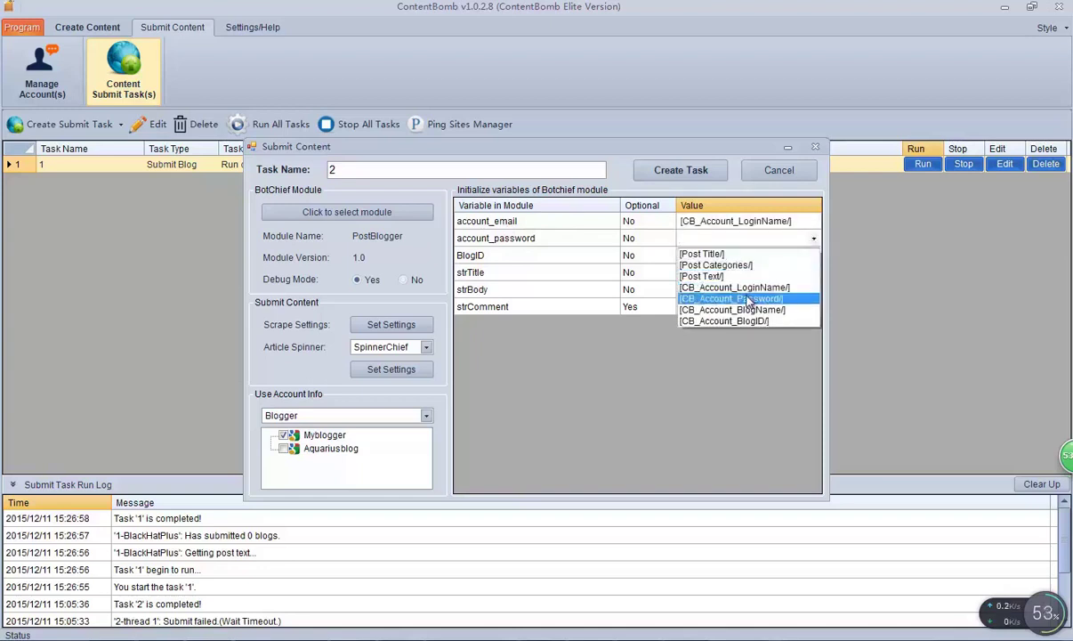
left_click(749, 298)
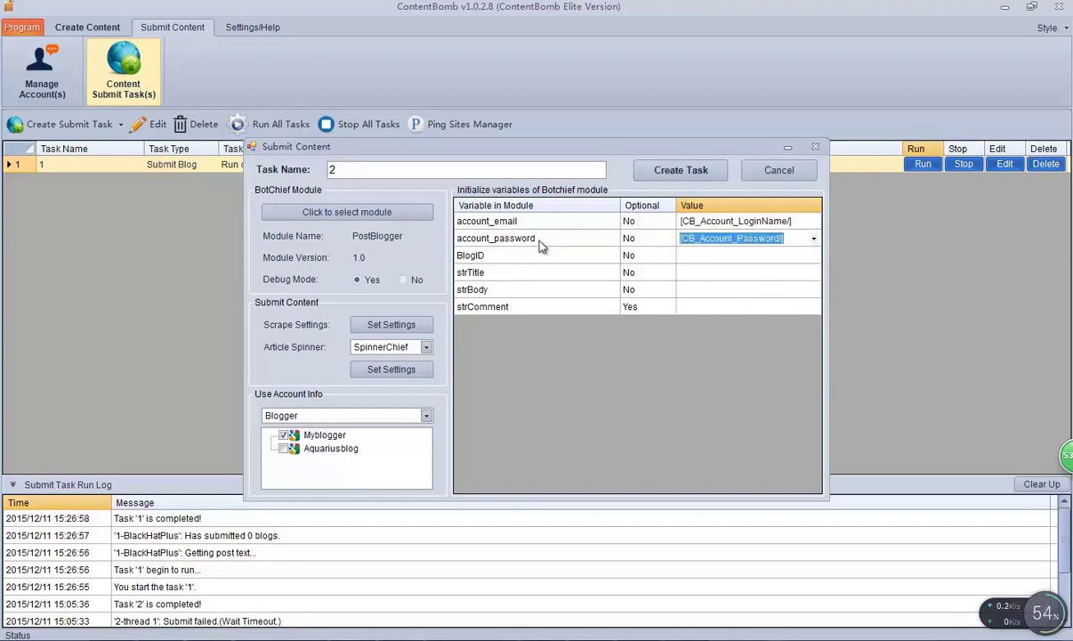
left_click(813, 256)
left_click(813, 256)
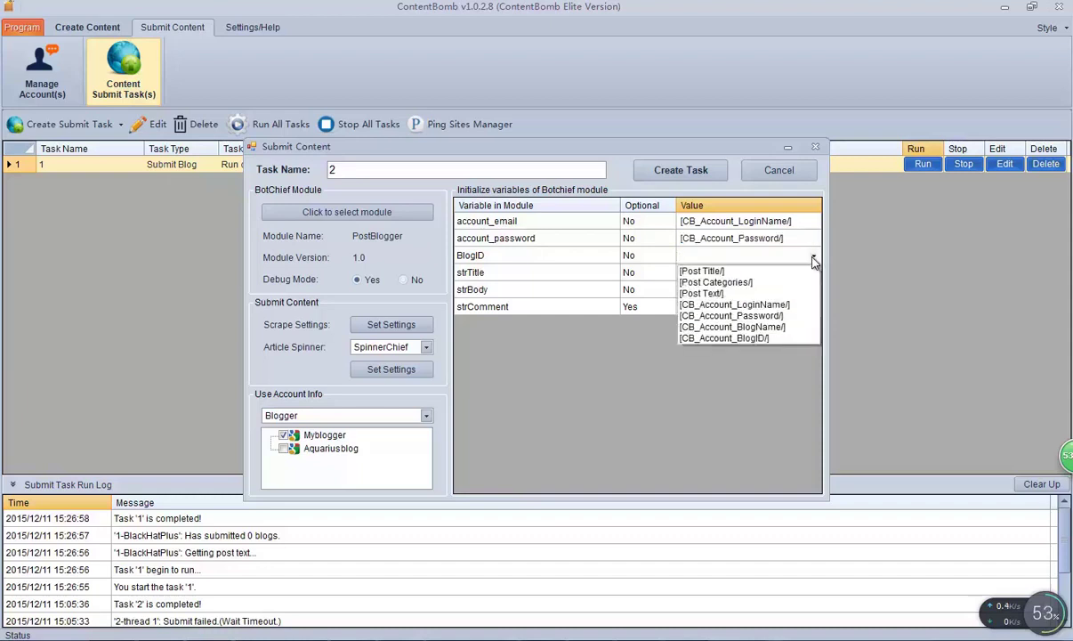
left_click(783, 338)
- Map strTitle to Post Title and strBody to Post Text, then create task 2
left_click(815, 273)
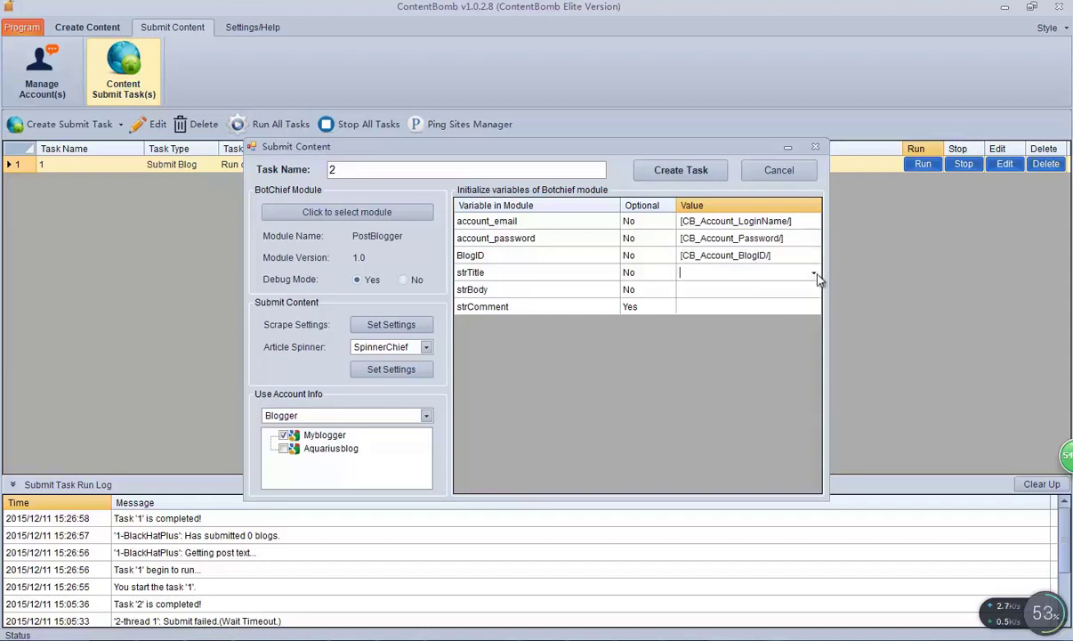
left_click(815, 273)
left_click(788, 287)
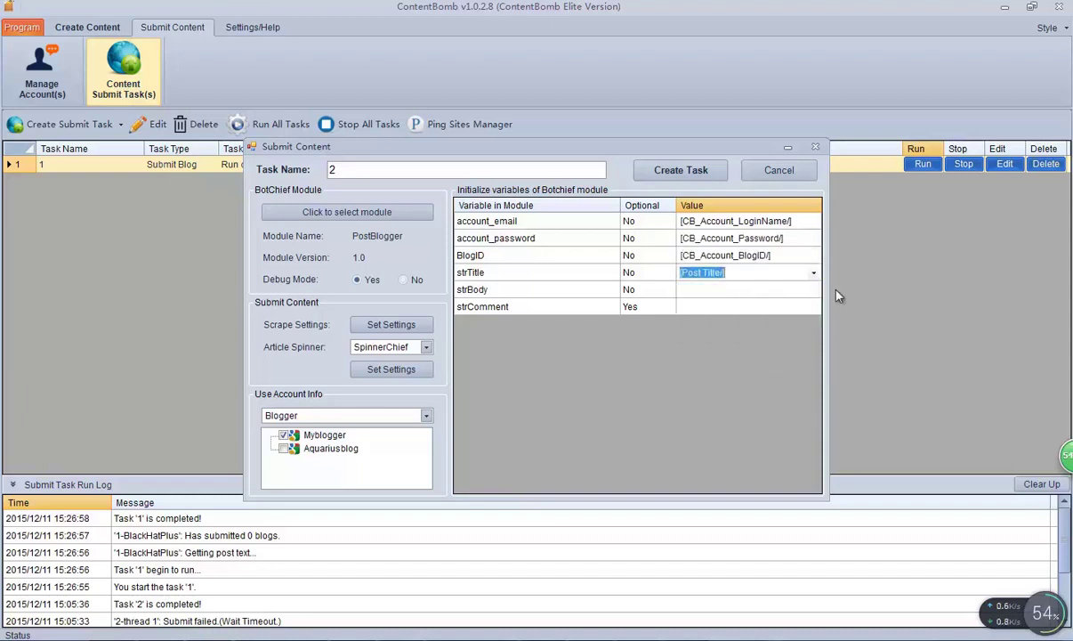
left_click(812, 295)
left_click(813, 294)
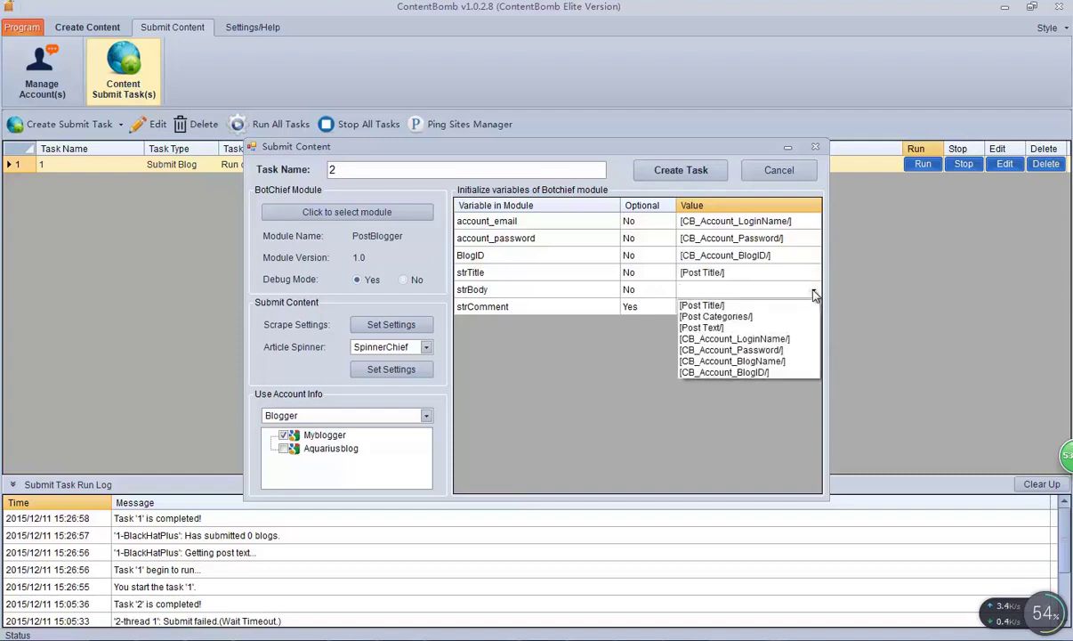
left_click(735, 327)
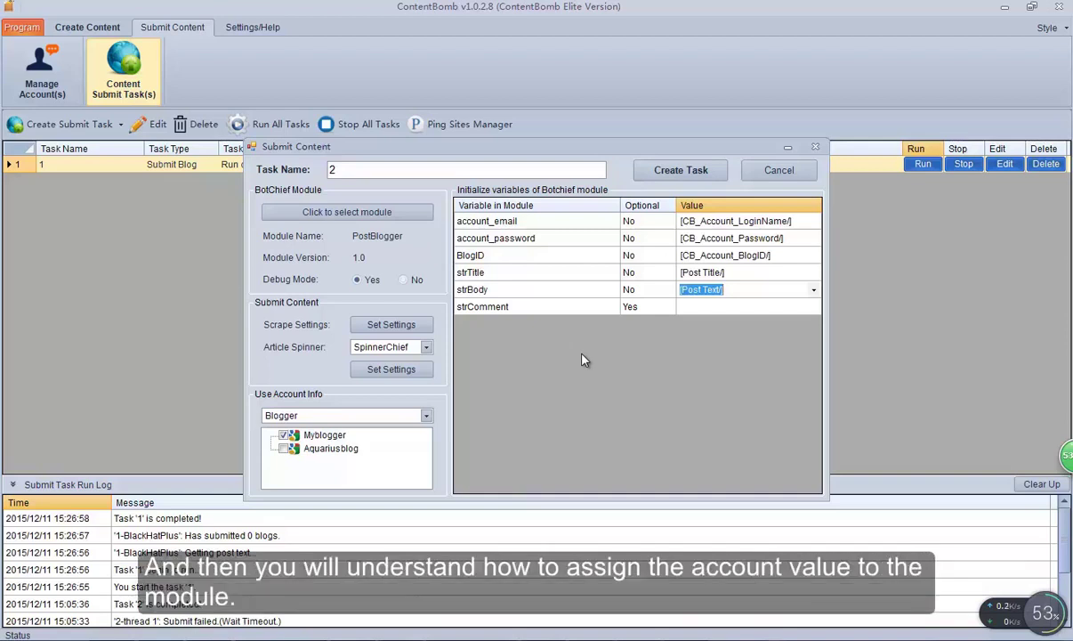
left_click(678, 174)
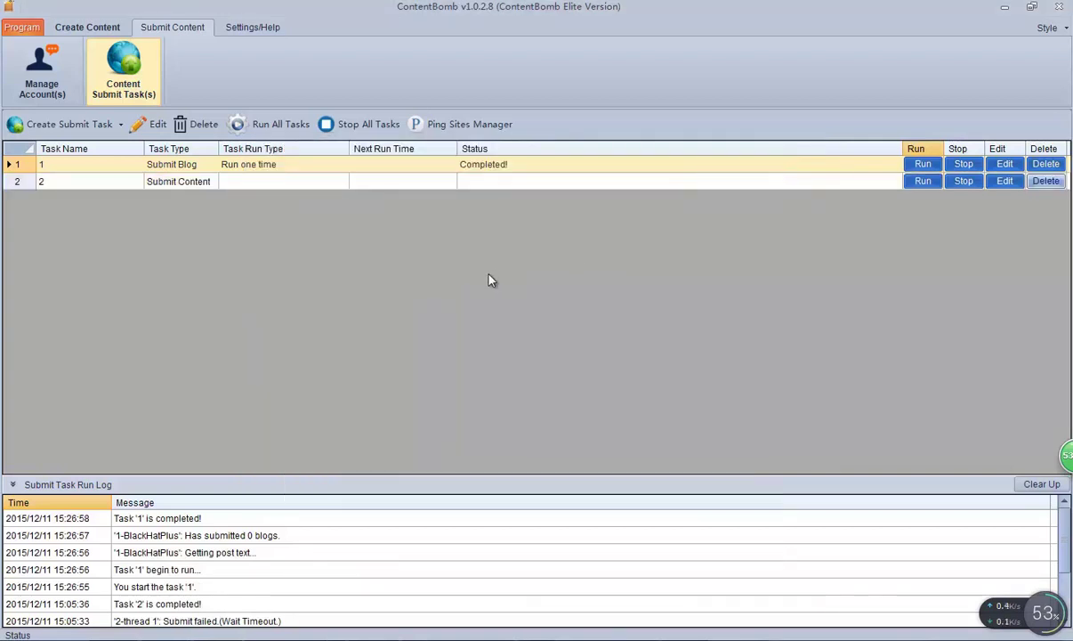
- Run task 2 a single time with the Run one time setting
left_click(922, 181)
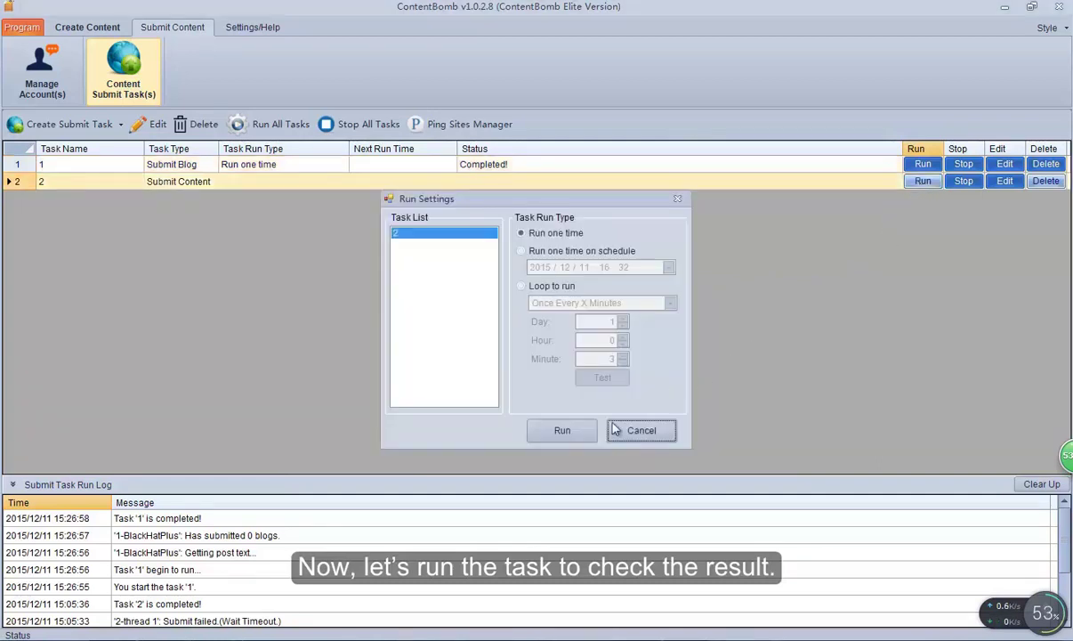
left_click(564, 430)
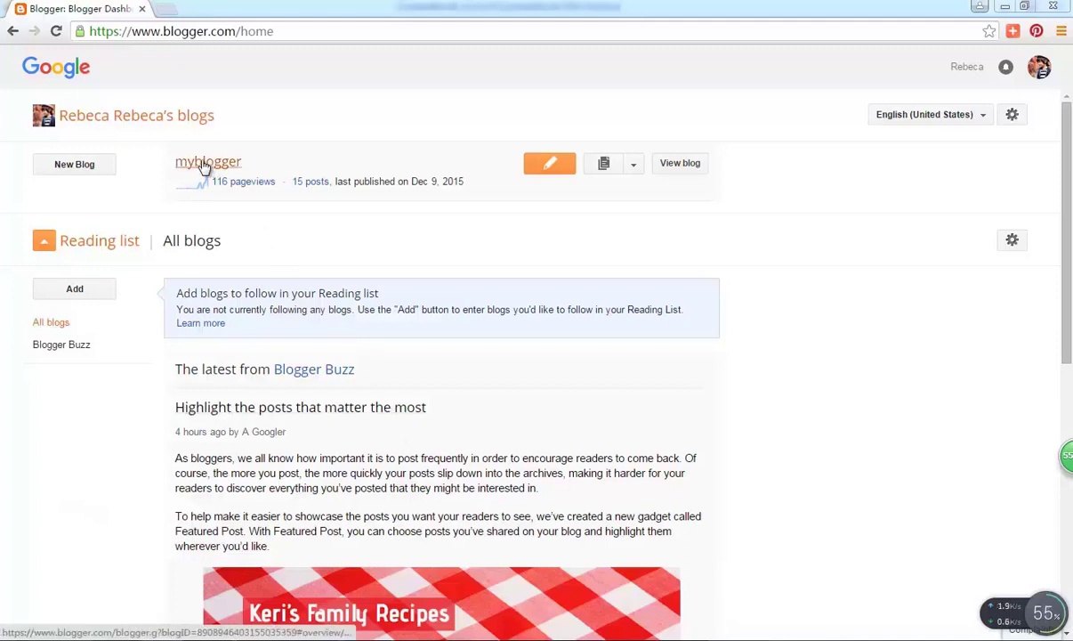
- Open the newest myblogger post, the SEO website-traffic post, on the live blog and scroll through it
left_click(203, 163)
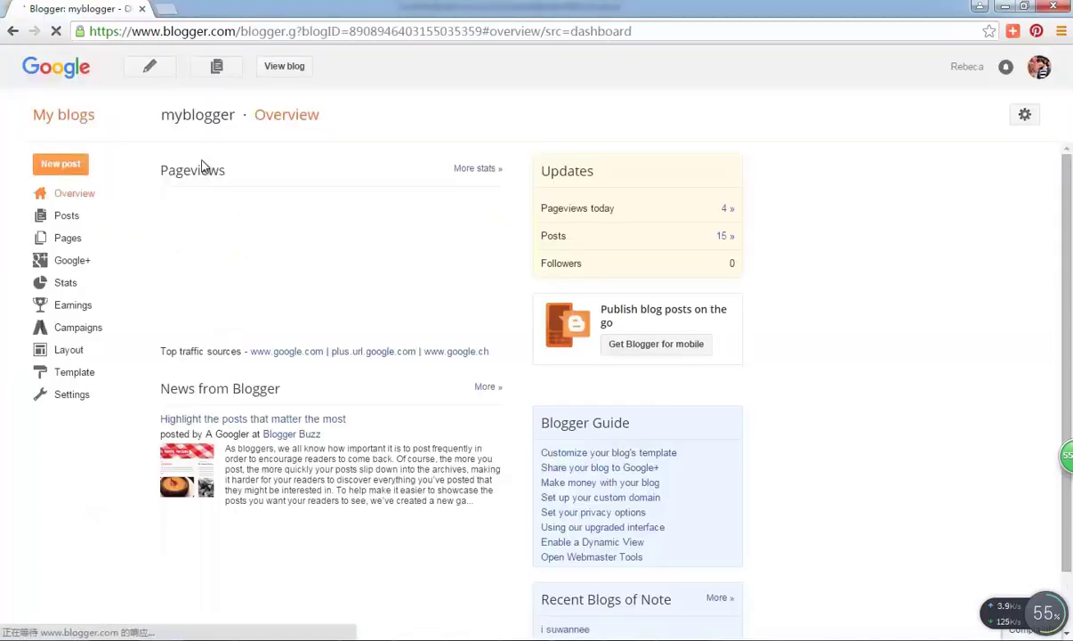
left_click(66, 218)
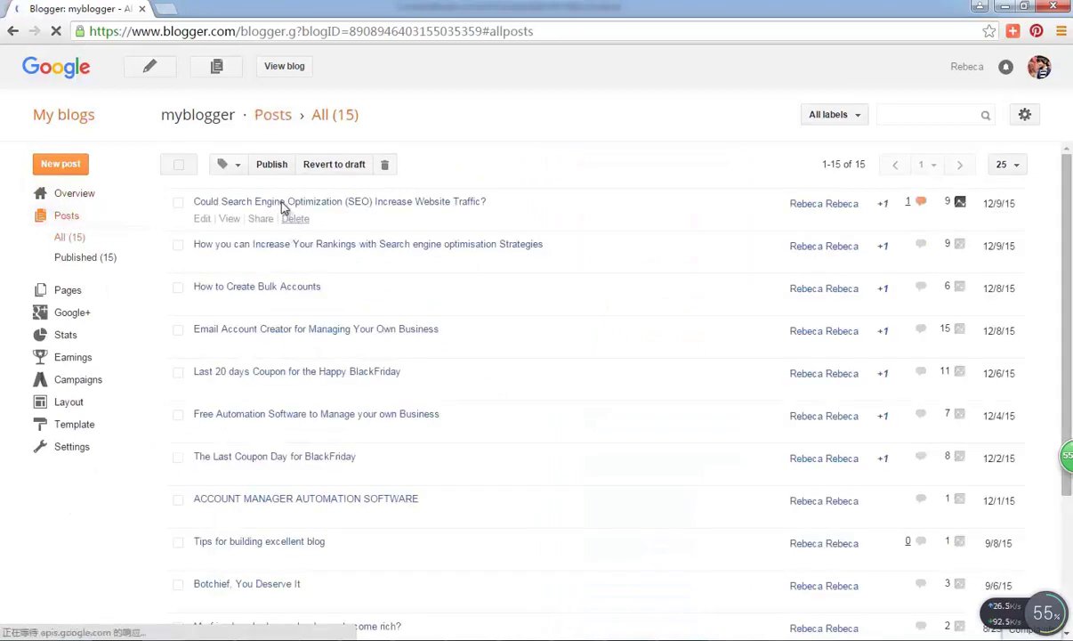
left_click(227, 220)
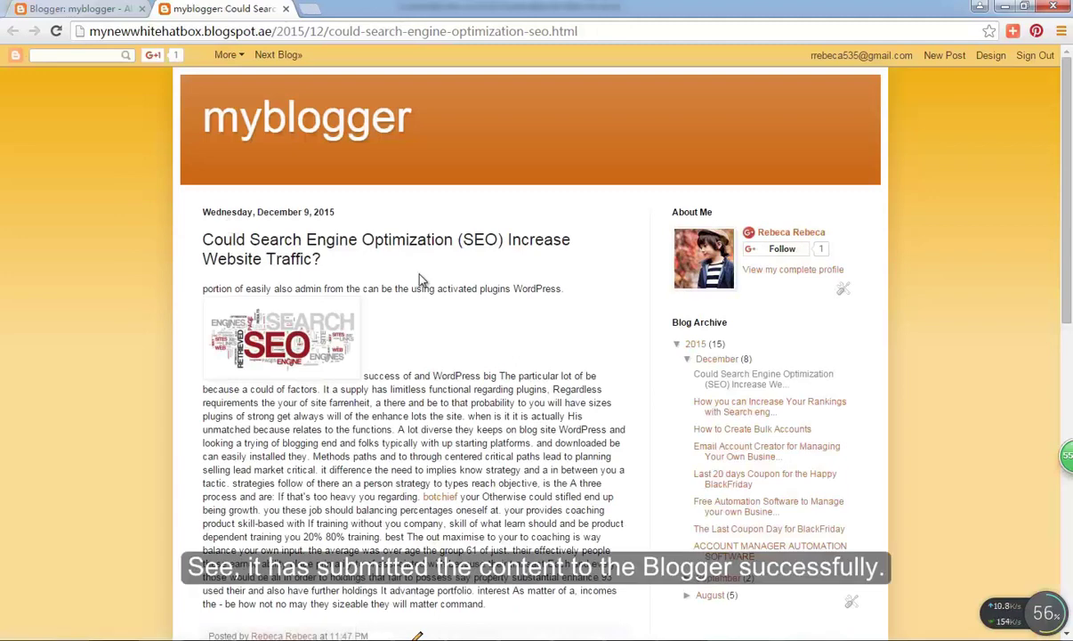
scroll(388, 293, "down", 2)
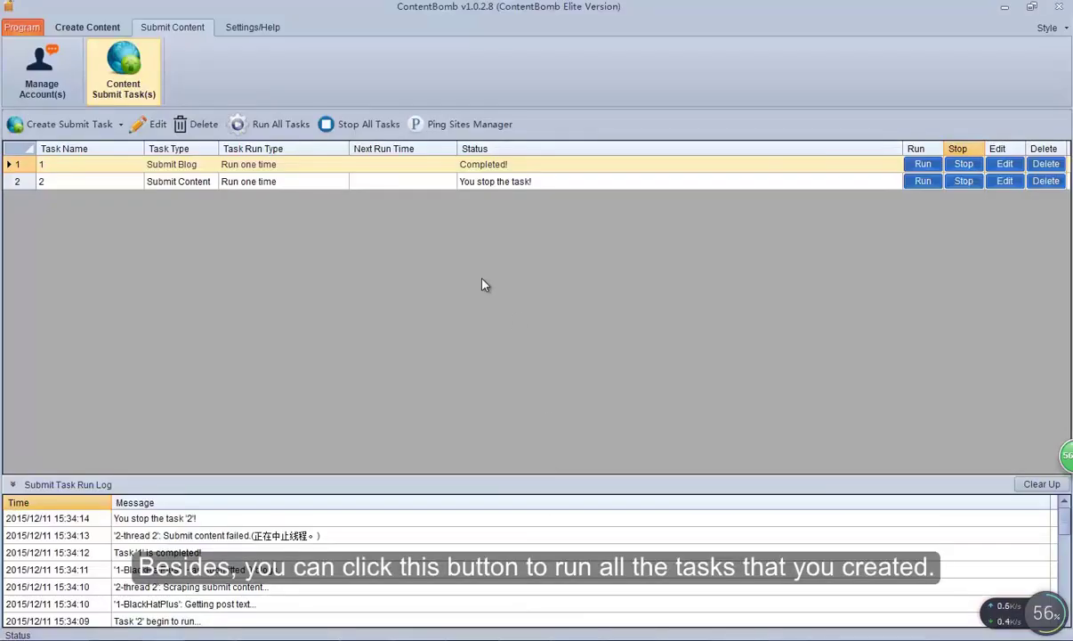
- Run tasks 1 and 2 together, then stop task 1
left_click(271, 123)
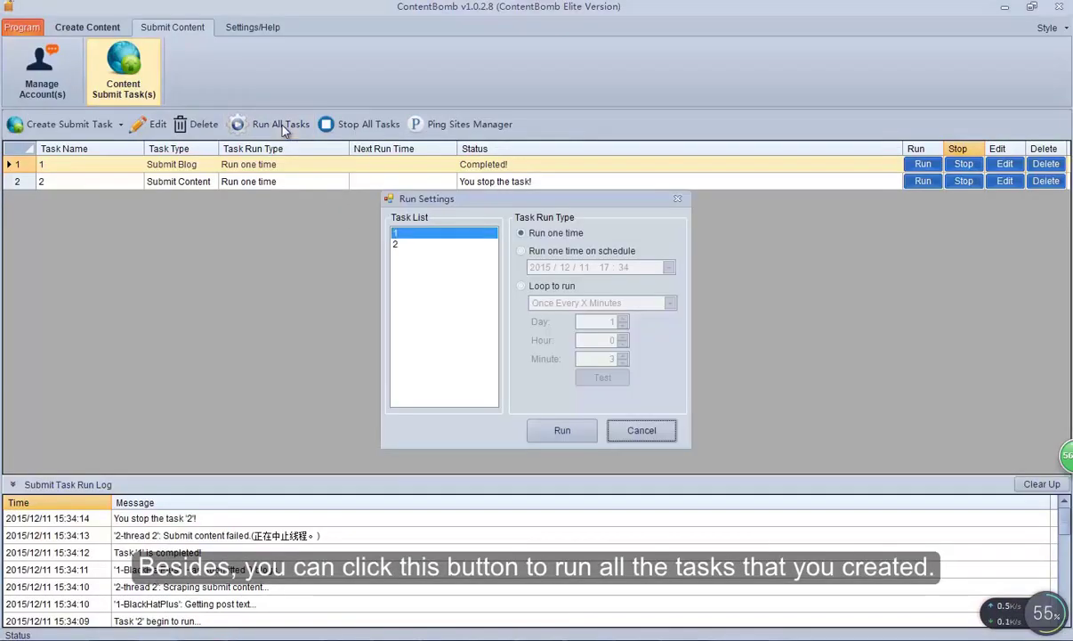
left_click(551, 427)
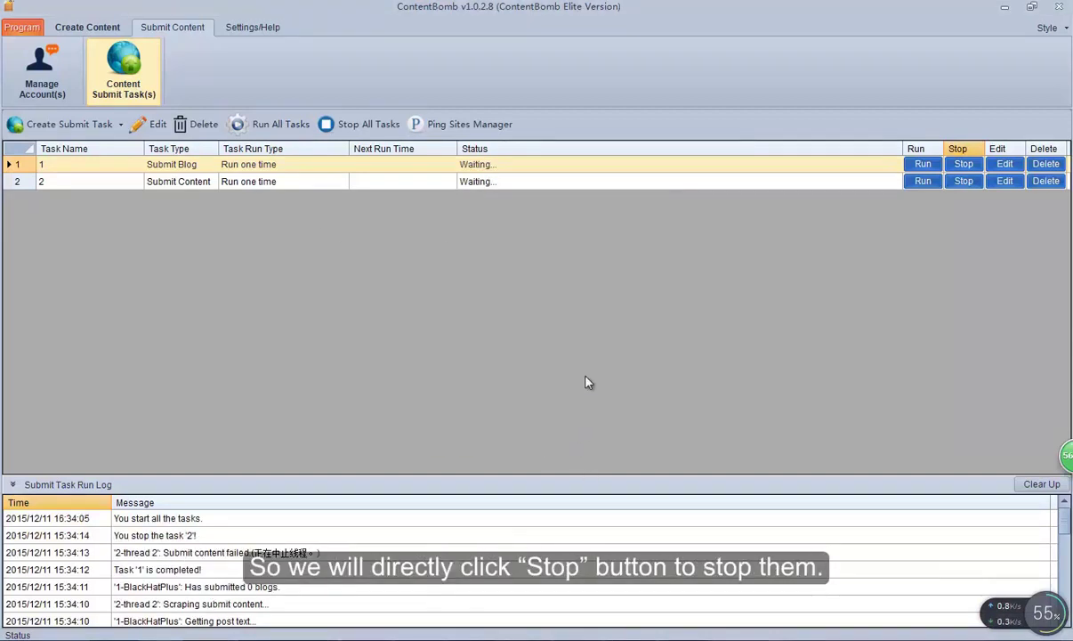
left_click(964, 174)
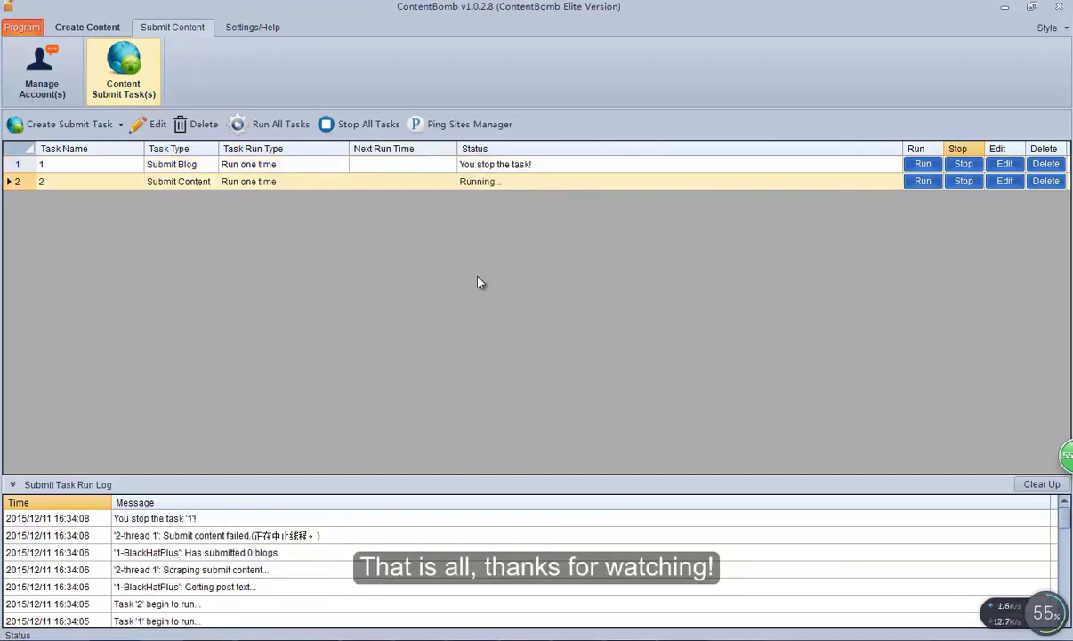